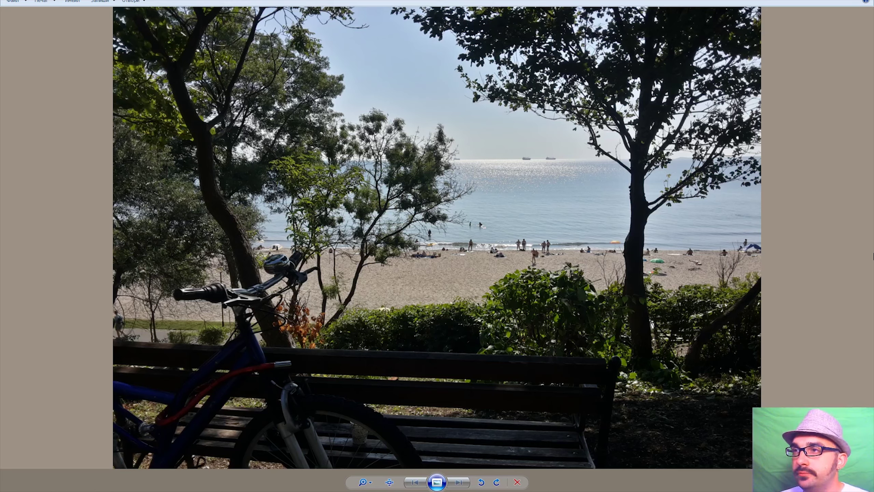
Step: Zoom around the beach photo in the viewer to bring the sea and ships into view
{"action": "scroll", "coordinate": [199, 140], "scroll_direction": "up", "scroll_amount": 5}
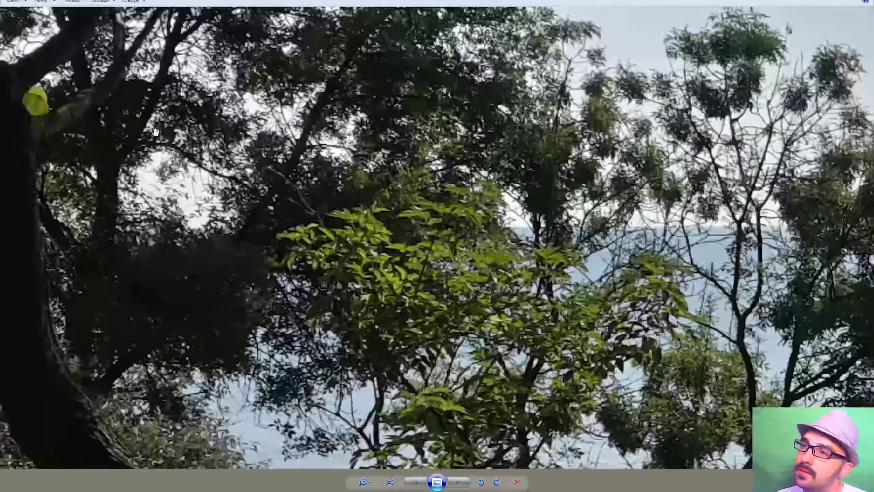
{"action": "scroll", "coordinate": [283, 260], "scroll_direction": "up", "scroll_amount": 2}
{"action": "scroll", "coordinate": [325, 207], "scroll_direction": "up", "scroll_amount": 2}
{"action": "scroll", "coordinate": [456, 242], "scroll_direction": "up", "scroll_amount": 1}
{"action": "scroll", "coordinate": [306, 176], "scroll_direction": "up", "scroll_amount": 1}
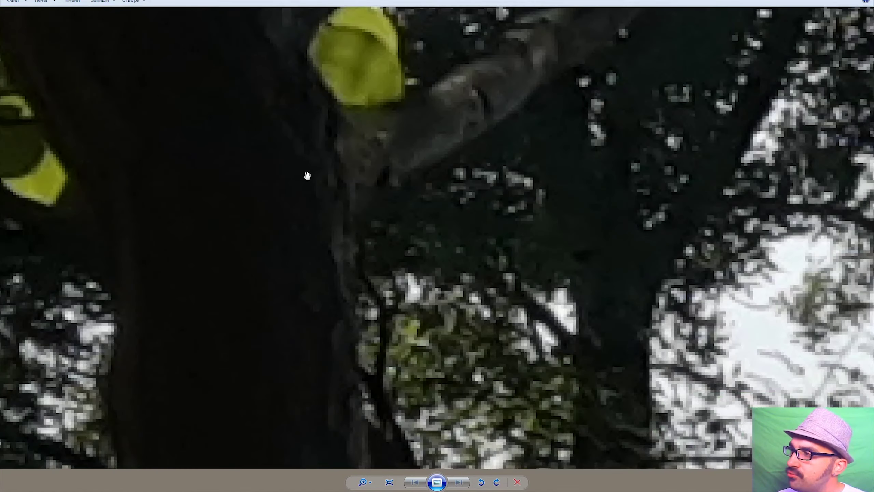
{"action": "scroll", "coordinate": [307, 176], "scroll_direction": "down", "scroll_amount": 2}
{"action": "scroll", "coordinate": [422, 189], "scroll_direction": "down", "scroll_amount": 1}
{"action": "scroll", "coordinate": [306, 191], "scroll_direction": "down", "scroll_amount": 1}
{"action": "scroll", "coordinate": [327, 189], "scroll_direction": "down", "scroll_amount": 1}
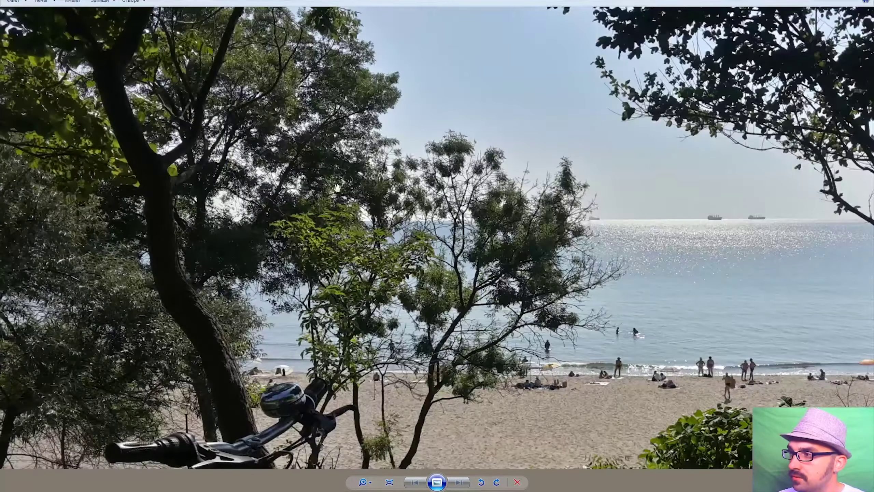
{"action": "scroll", "coordinate": [337, 188], "scroll_direction": "up", "scroll_amount": 1}
{"action": "scroll", "coordinate": [489, 199], "scroll_direction": "up", "scroll_amount": 2}
{"action": "mouse_move", "coordinate": [490, 199]}
{"action": "left_mouse_down"}
{"action": "mouse_move", "coordinate": [355, 248]}
{"action": "mouse_move", "coordinate": [330, 90]}
{"action": "mouse_move", "coordinate": [261, 228]}
{"action": "mouse_move", "coordinate": [363, 303]}
{"action": "left_mouse_up"}
Step: Browse the next photos in the folder, return to the bench-and-bicycle beach photo, and close the viewer
{"action": "scroll", "coordinate": [262, 228], "scroll_direction": "up", "scroll_amount": 1}
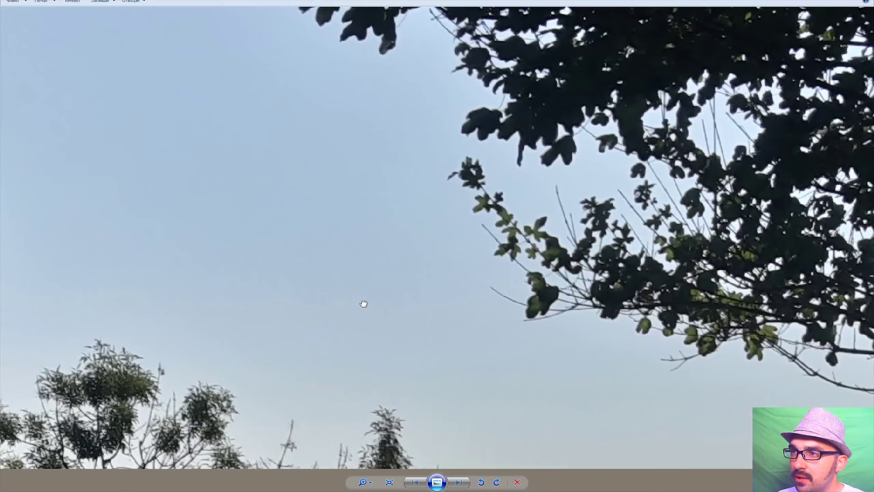
{"action": "scroll", "coordinate": [293, 214], "scroll_direction": "down", "scroll_amount": 1}
{"action": "scroll", "coordinate": [296, 211], "scroll_direction": "down", "scroll_amount": 2}
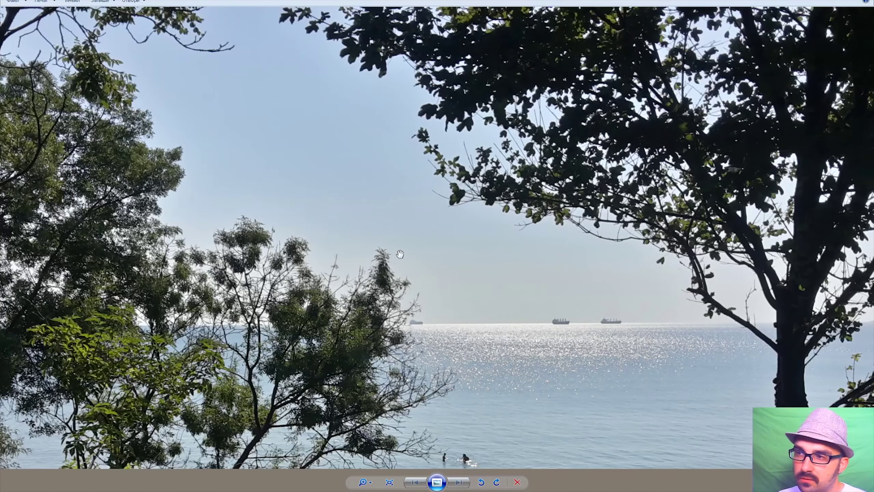
{"action": "scroll", "coordinate": [364, 261], "scroll_direction": "down", "scroll_amount": 1}
{"action": "scroll", "coordinate": [323, 276], "scroll_direction": "down", "scroll_amount": 2}
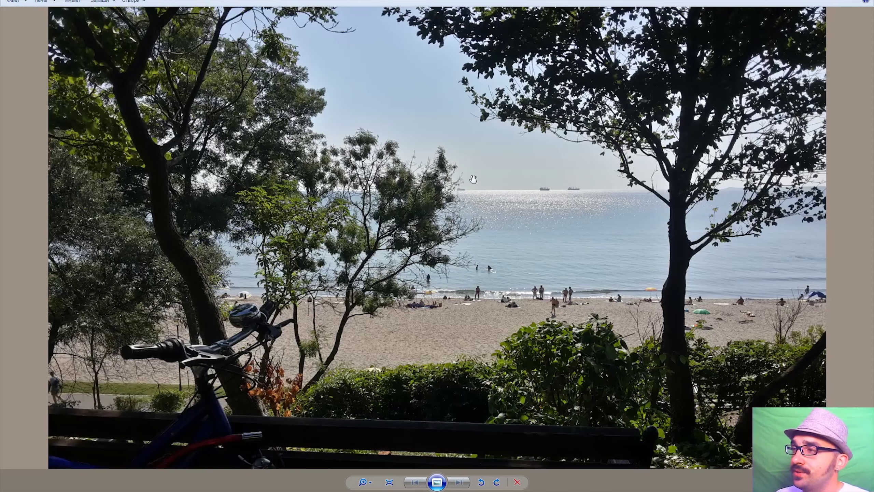
{"action": "scroll", "coordinate": [507, 192], "scroll_direction": "up", "scroll_amount": 1}
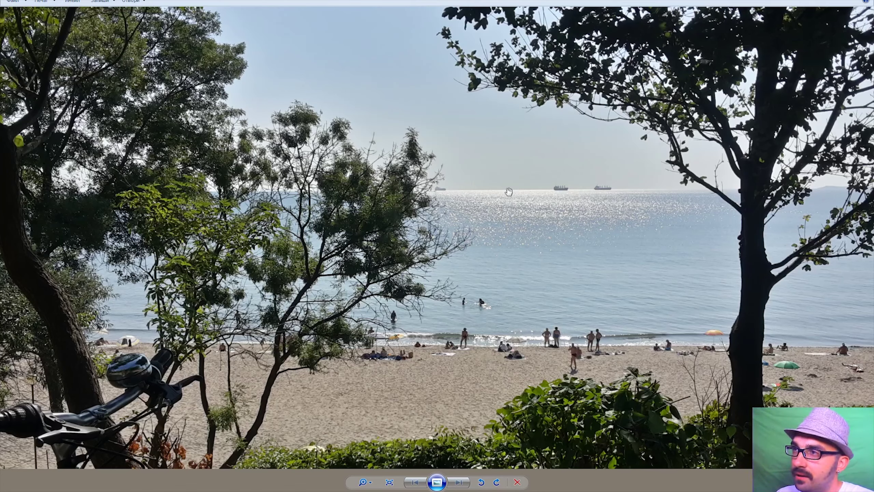
{"action": "key", "text": "Right"}
{"action": "key", "text": "Right"}
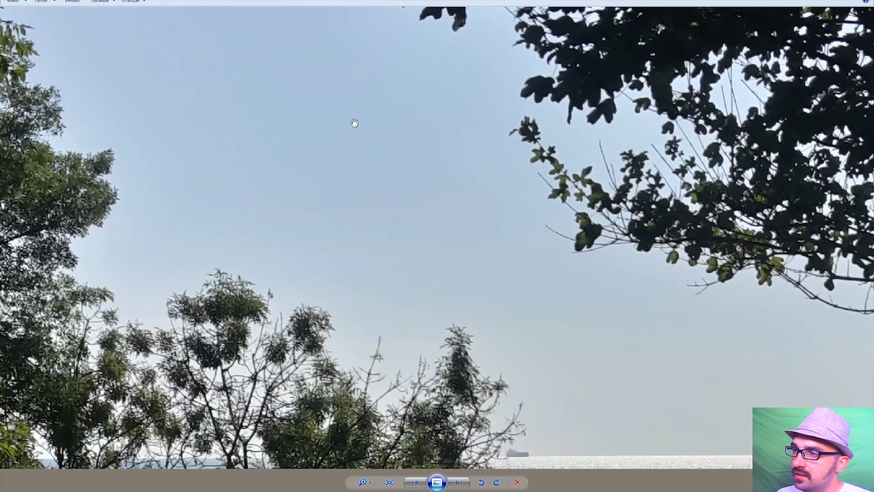
{"action": "key", "text": "Right"}
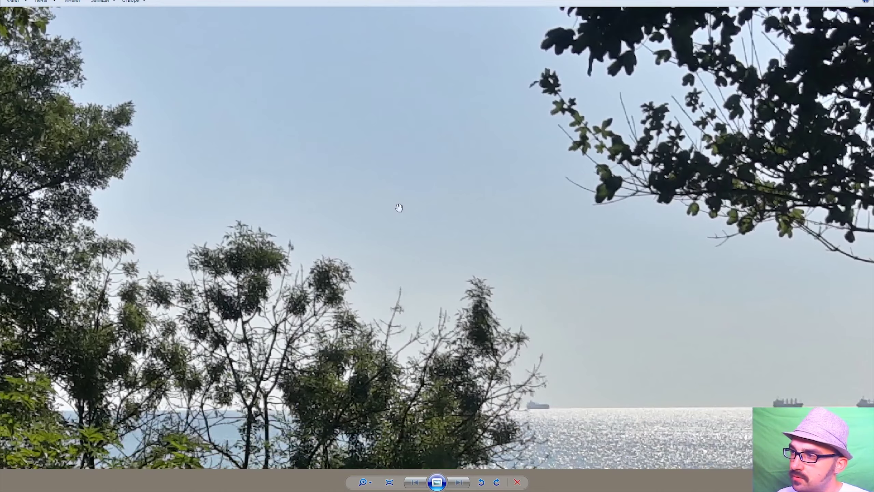
{"action": "key", "text": "Right"}
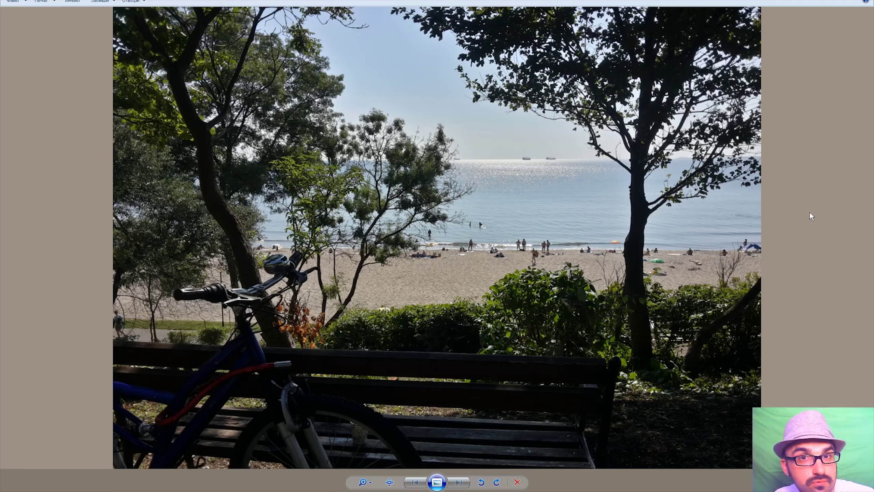
{"action": "key", "text": "Escape"}
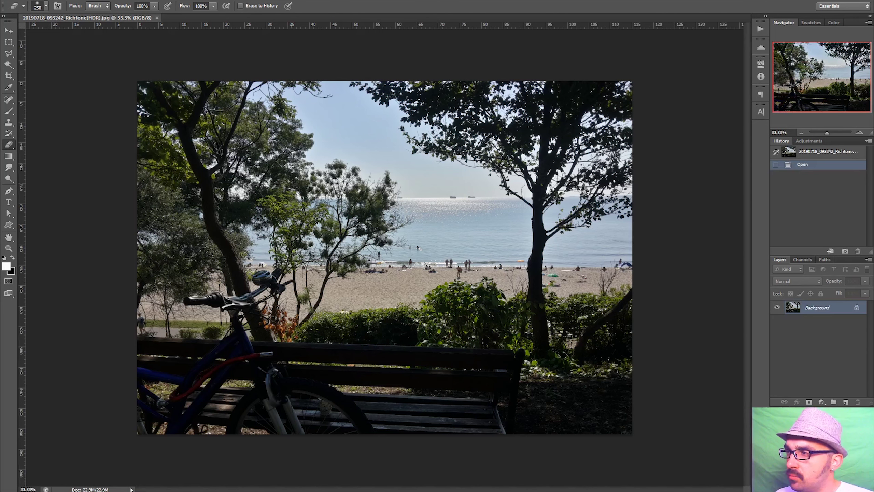
Step: Apply Levels with midtones 1.49, output black 38 and input white 248
{"action": "key", "text": "ctrl+l"}
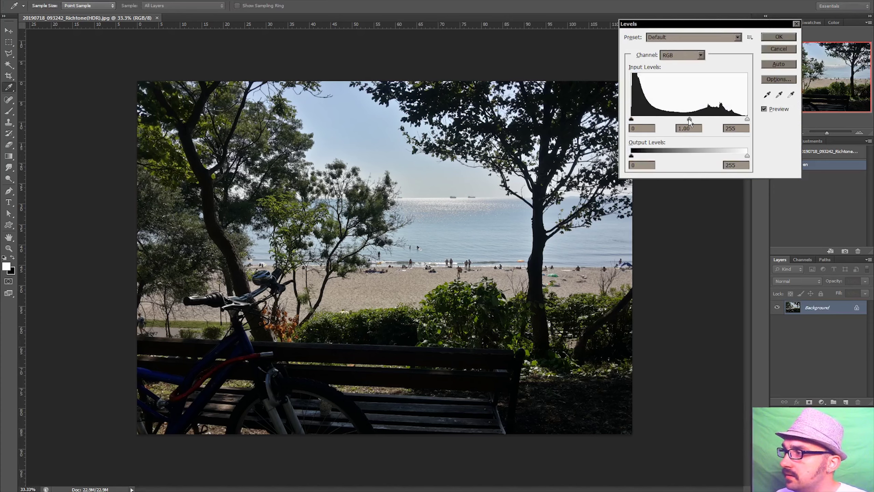
{"action": "left_click_drag", "start_coordinate": [689, 120], "coordinate": [672, 119]}
{"action": "left_click_drag", "start_coordinate": [631, 156], "coordinate": [649, 155]}
{"action": "left_click_drag", "start_coordinate": [747, 119], "coordinate": [740, 119]}
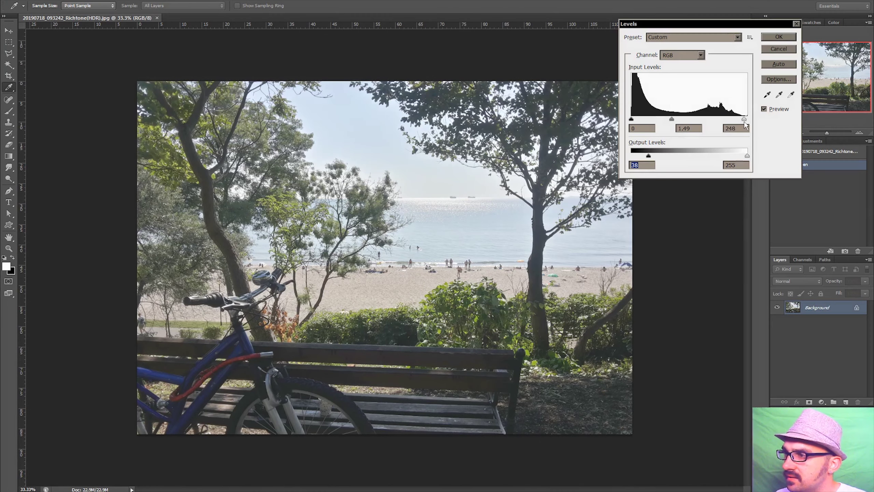
{"action": "left_click", "coordinate": [778, 37]}
{"action": "key", "text": "ctrl+u"}
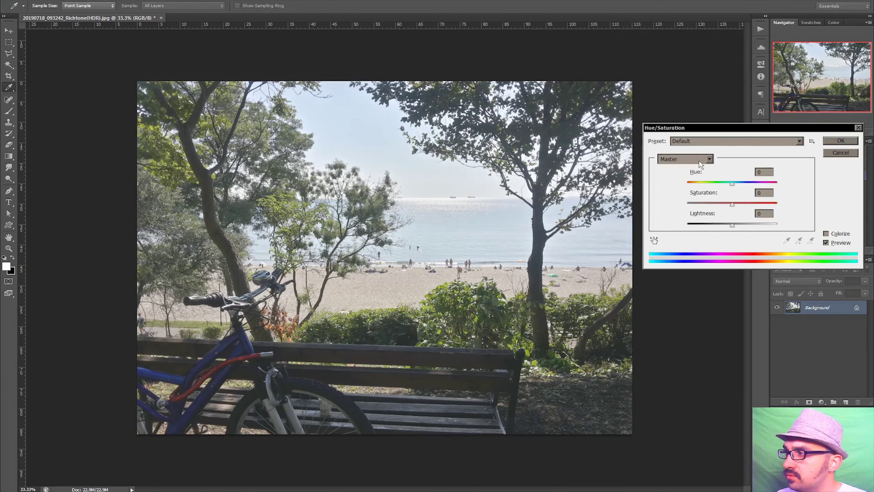
Step: Apply Hue/Saturation with saturation +38, hue −14 and a slight lightness change
{"action": "mouse_move", "coordinate": [733, 203]}
{"action": "left_mouse_down"}
{"action": "mouse_move", "coordinate": [750, 204]}
{"action": "mouse_move", "coordinate": [741, 191]}
{"action": "mouse_move", "coordinate": [727, 191]}
{"action": "left_mouse_up"}
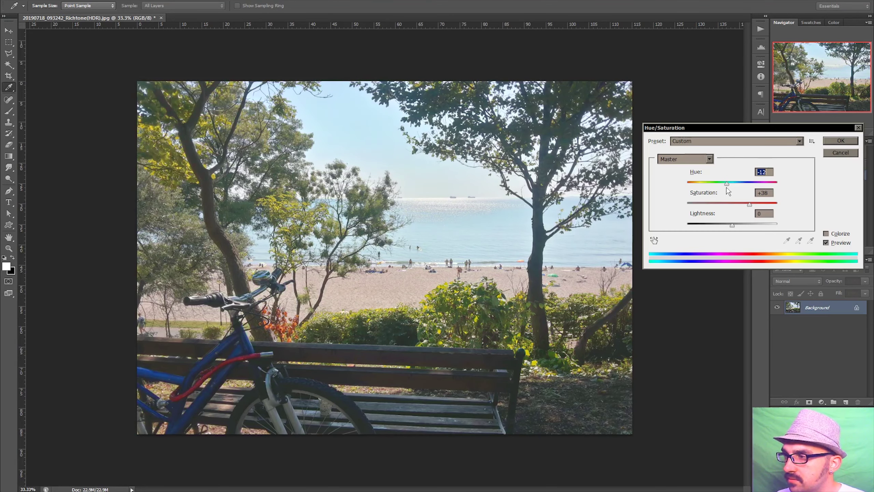
{"action": "left_click_drag", "start_coordinate": [731, 224], "coordinate": [730, 225]}
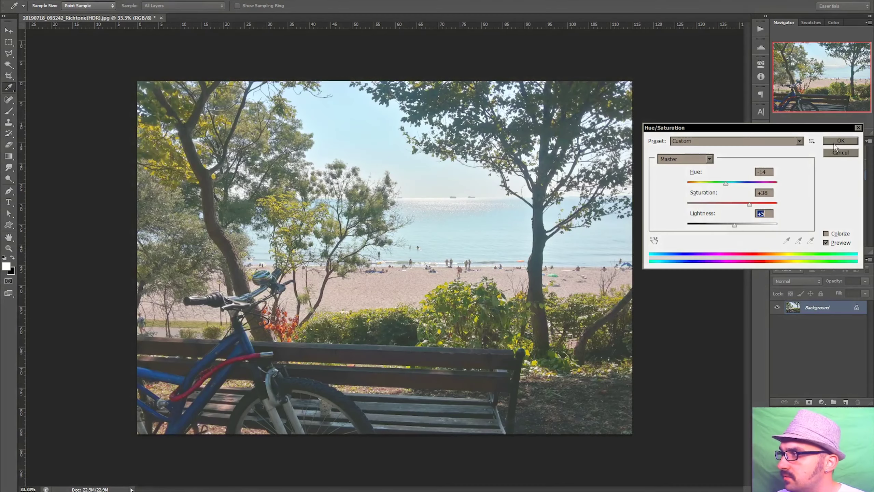
{"action": "key", "text": "Return"}
{"action": "key", "text": "e"}
{"action": "left_click", "coordinate": [74, 2]}
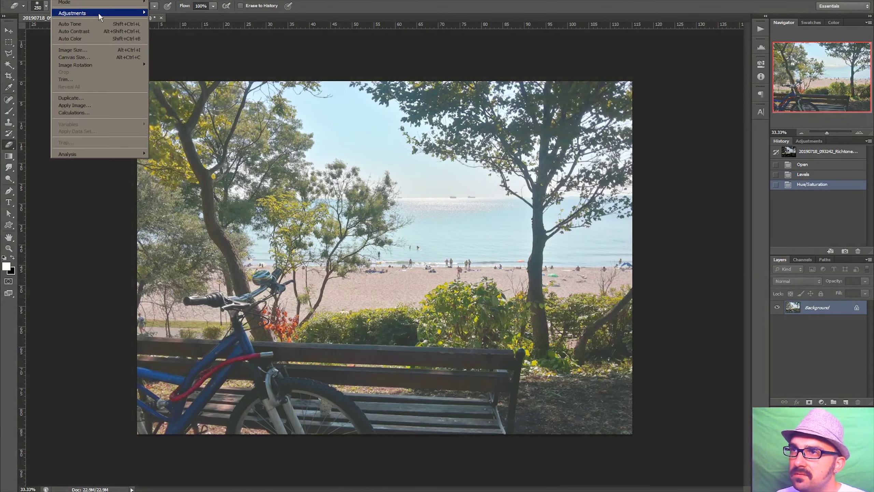
Step: Apply a Warming Filter (85) photo filter at 41% density
{"action": "mouse_move", "coordinate": [72, 13]}
{"action": "left_click", "coordinate": [191, 66]}
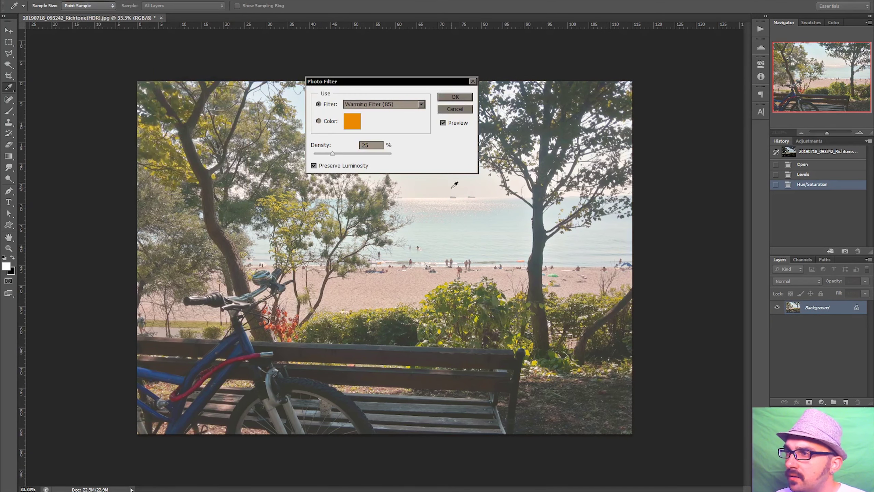
{"action": "left_click", "coordinate": [345, 154]}
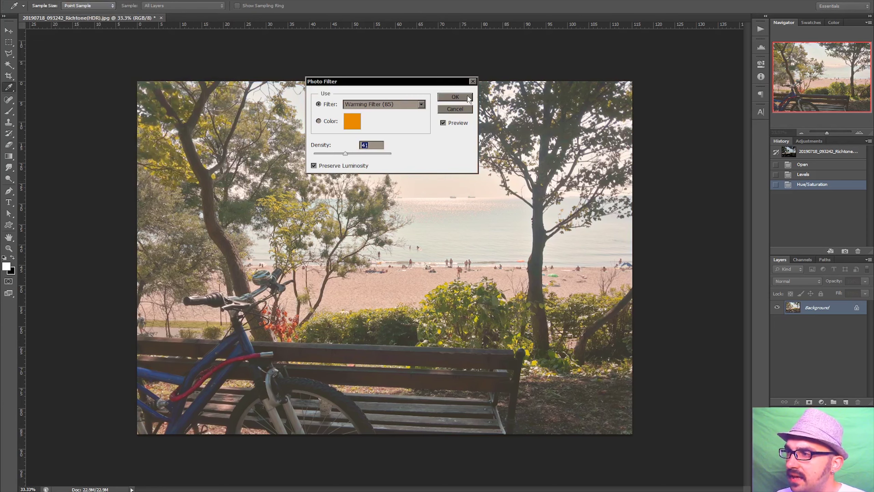
{"action": "left_click", "coordinate": [453, 99]}
{"action": "key", "text": "ctrl+b"}
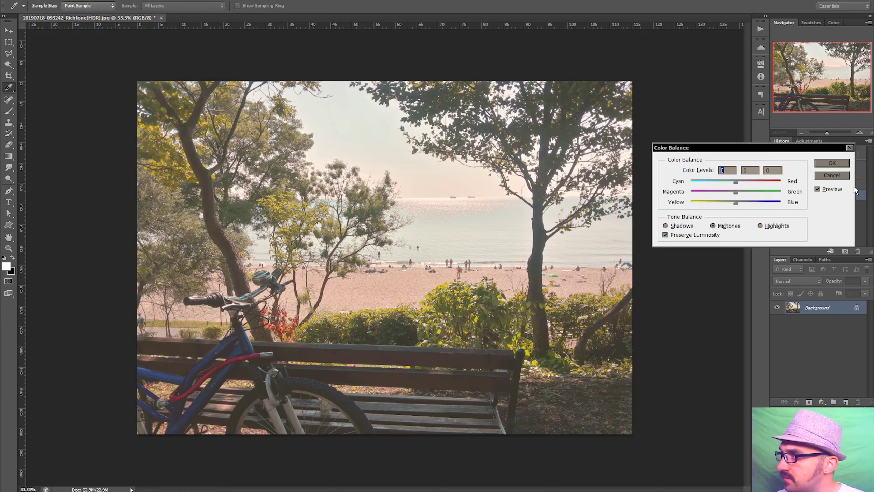
{"action": "left_click", "coordinate": [831, 175]}
Step: In Color Balance, shift the midtones to cyan −22 and blue +12
{"action": "key", "text": "e"}
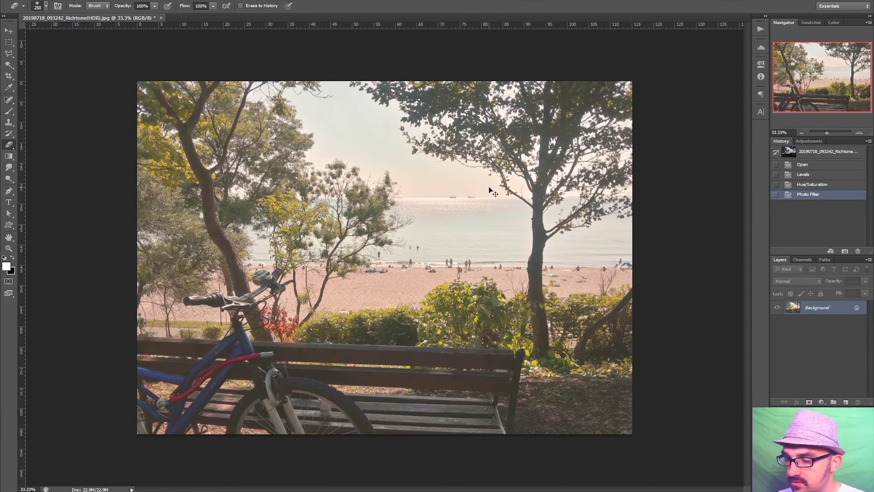
{"action": "key", "text": "ctrl+b"}
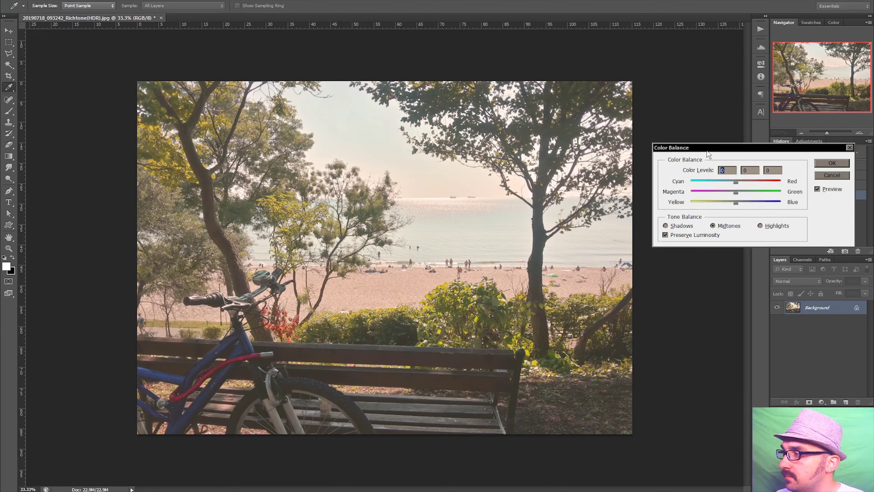
{"action": "left_click_drag", "start_coordinate": [708, 148], "coordinate": [614, 149]}
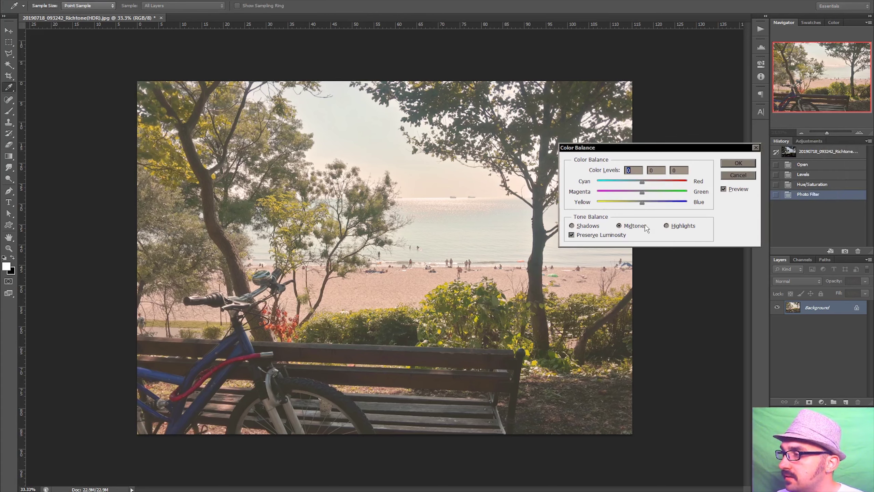
{"action": "left_click", "coordinate": [650, 203]}
{"action": "mouse_move", "coordinate": [642, 181]}
{"action": "left_mouse_down"}
{"action": "mouse_move", "coordinate": [632, 181]}
{"action": "mouse_move", "coordinate": [647, 204]}
{"action": "left_mouse_up"}
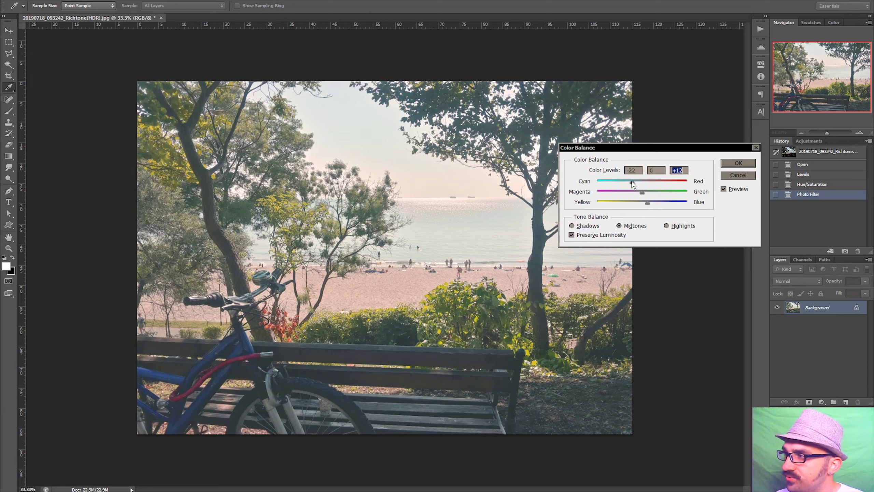
Step: Tint shadows blue +8, set highlights red +15 and yellow −12, and apply Color Balance
{"action": "left_click", "coordinate": [571, 226]}
{"action": "left_click_drag", "start_coordinate": [642, 203], "coordinate": [635, 181]}
{"action": "left_click", "coordinate": [666, 226]}
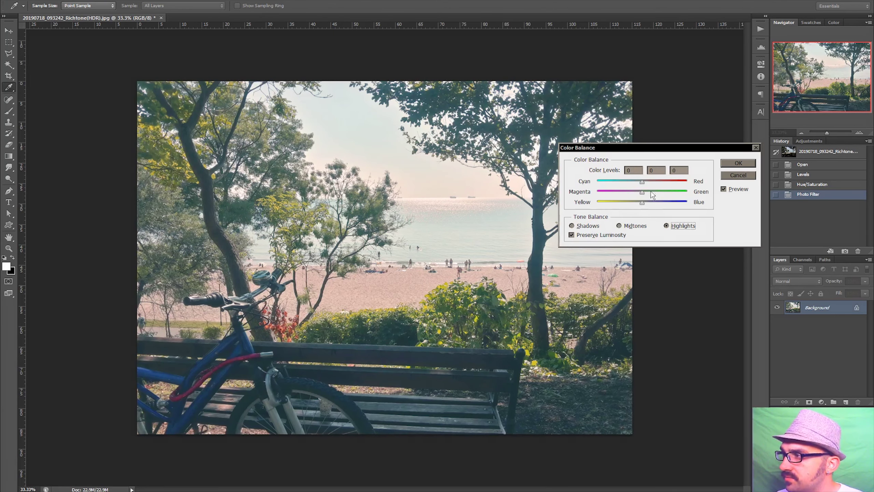
{"action": "left_click_drag", "start_coordinate": [642, 203], "coordinate": [649, 182]}
{"action": "key", "text": "Return"}
{"action": "key", "text": "e"}
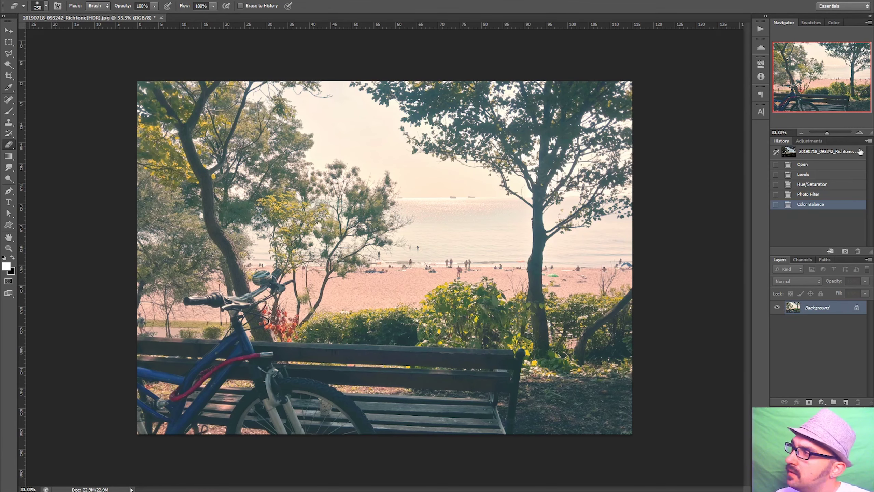
{"action": "key", "text": "ctrl+1"}
Step: Inspect the graded beach photo close up, compare against the original, then zoom back out
{"action": "left_click_drag", "start_coordinate": [765, 78], "coordinate": [760, 69]}
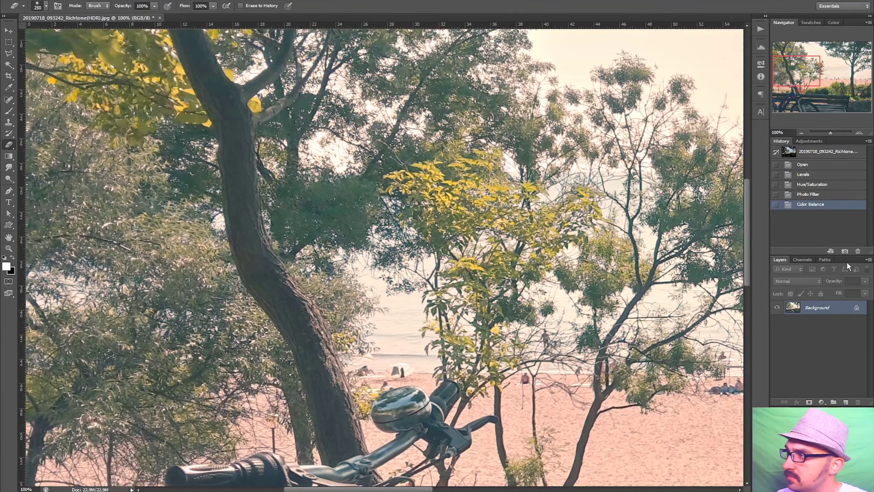
{"action": "left_click", "coordinate": [839, 152]}
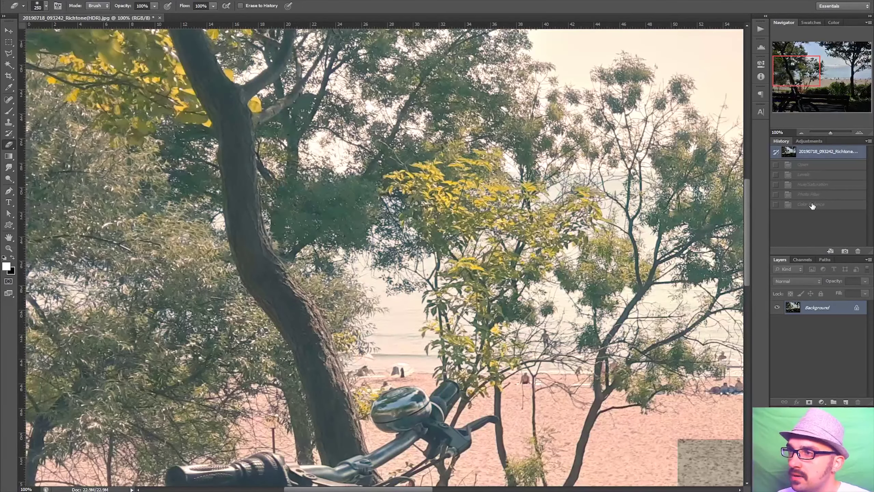
{"action": "left_click", "coordinate": [811, 204]}
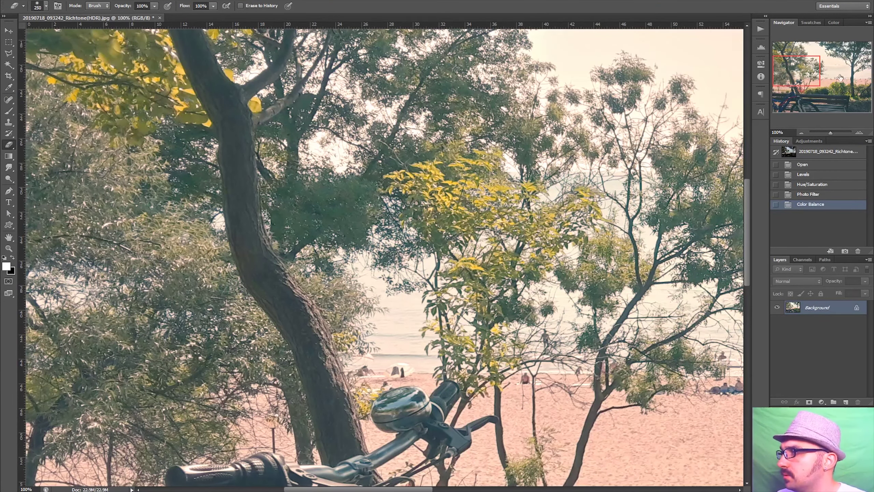
{"action": "left_click_drag", "start_coordinate": [807, 66], "coordinate": [830, 73]}
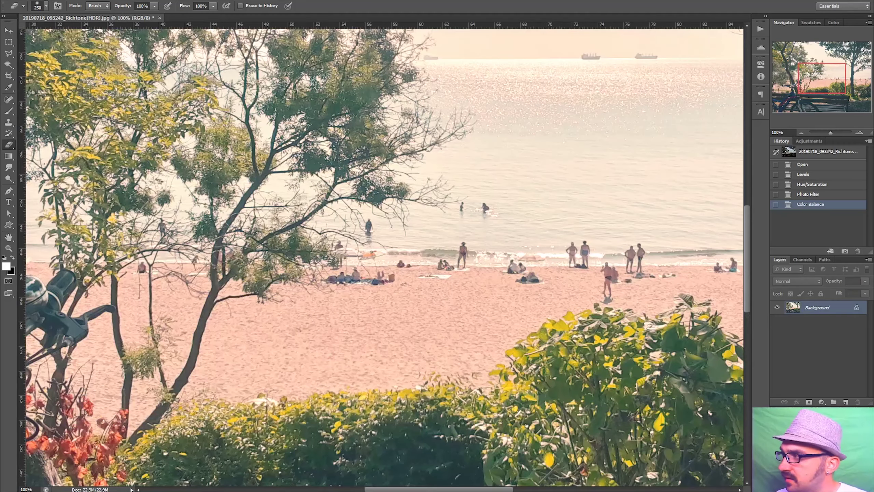
{"action": "left_click", "coordinate": [859, 132]}
{"action": "left_click", "coordinate": [859, 133]}
{"action": "left_click_drag", "start_coordinate": [825, 76], "coordinate": [836, 56]}
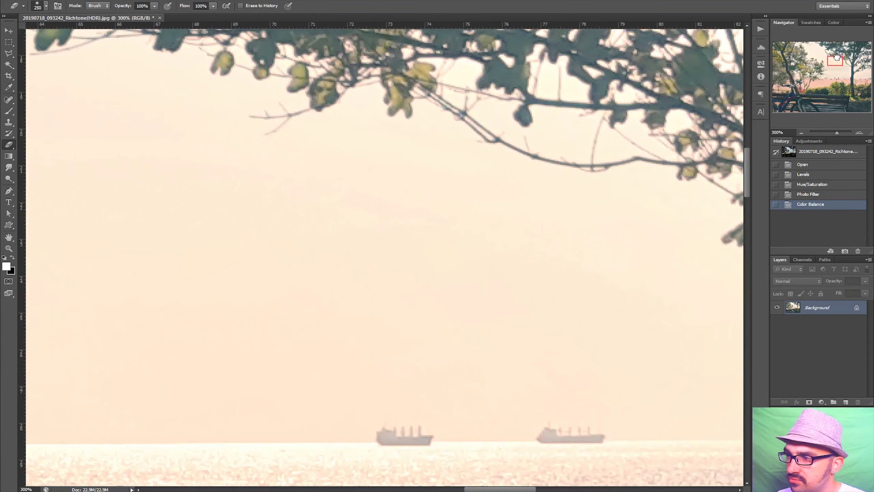
{"action": "left_click", "coordinate": [802, 131]}
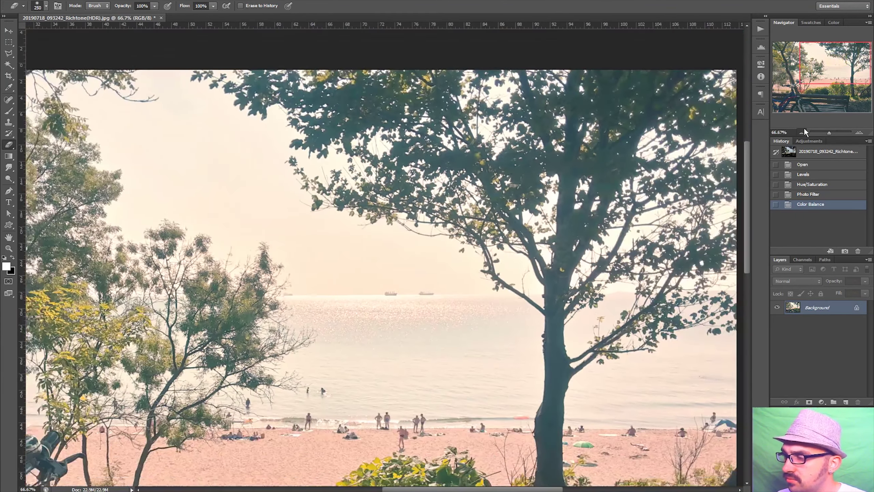
{"action": "key", "text": "ctrl+minus"}
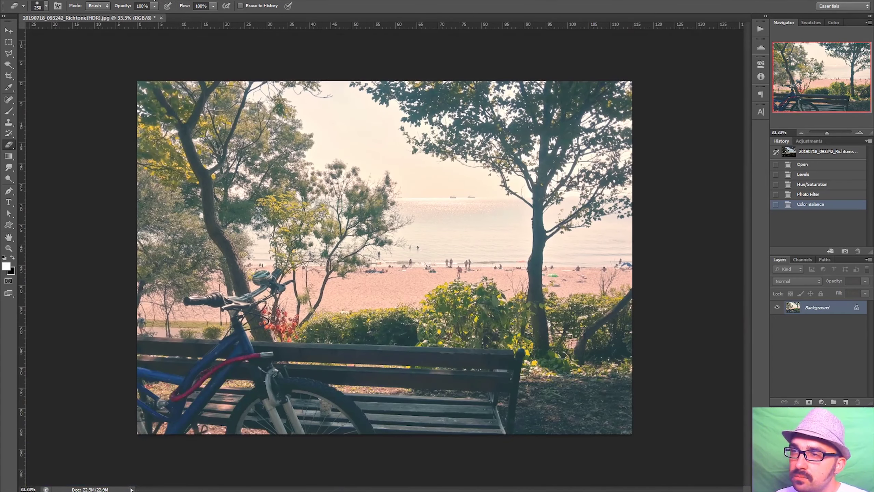
Step: Apply an Unsharp Mask with a 136-pixel radius and a low amount
{"action": "left_click", "coordinate": [154, 1]}
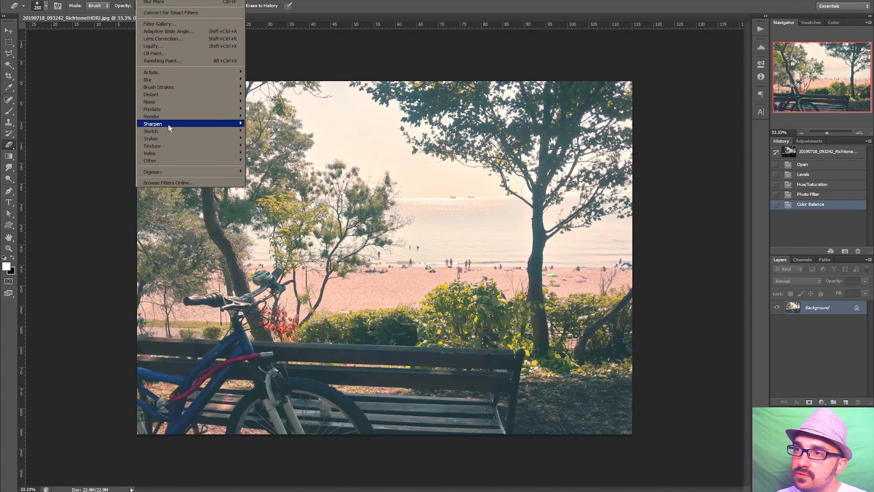
{"action": "mouse_move", "coordinate": [153, 124]}
{"action": "left_click", "coordinate": [296, 155]}
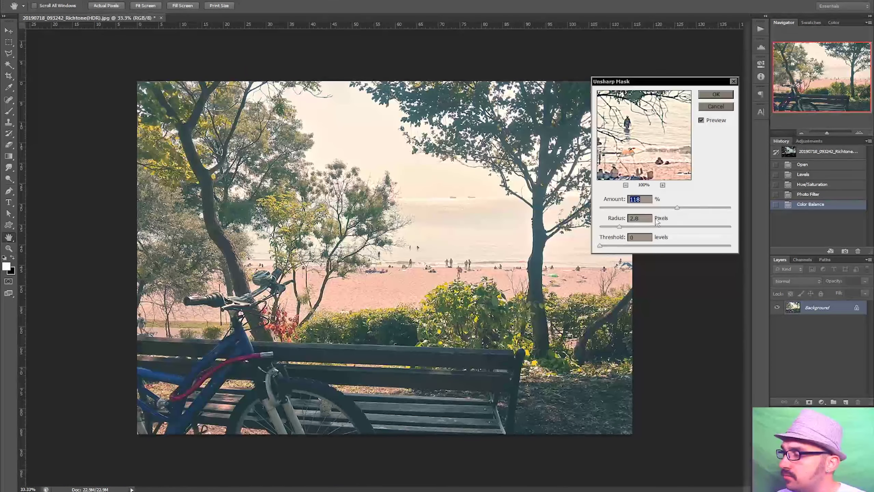
{"action": "left_click_drag", "start_coordinate": [620, 227], "coordinate": [683, 227]}
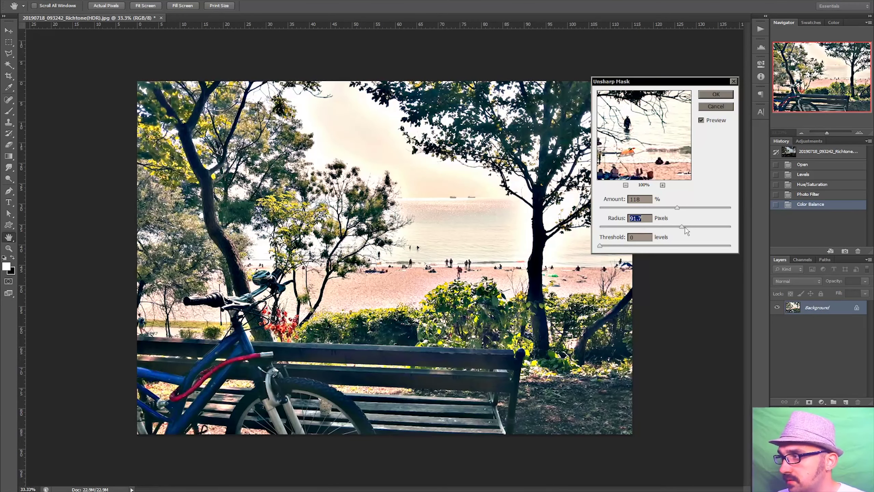
{"action": "left_click_drag", "start_coordinate": [686, 229], "coordinate": [693, 230]}
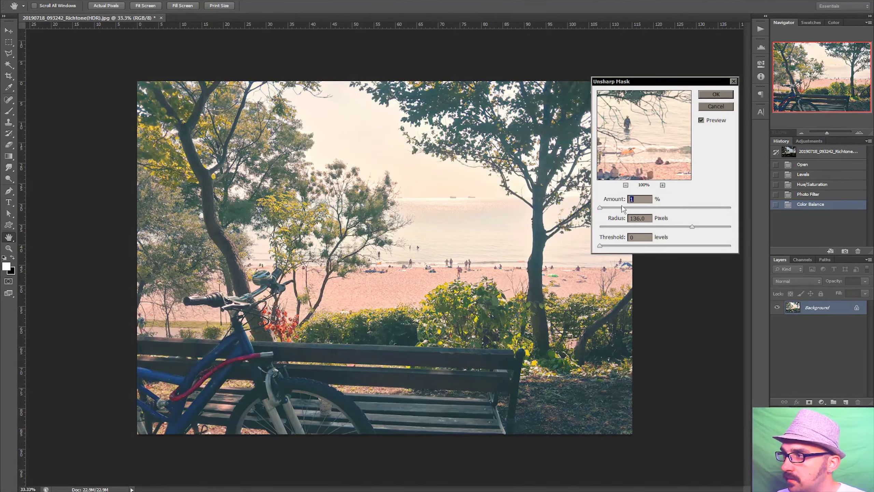
{"action": "left_click_drag", "start_coordinate": [606, 208], "coordinate": [628, 208]}
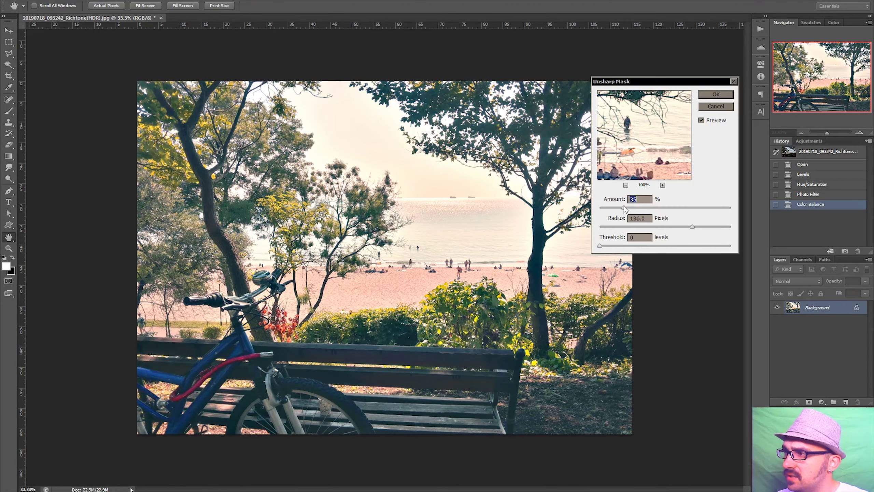
{"action": "left_click_drag", "start_coordinate": [629, 210], "coordinate": [615, 211]}
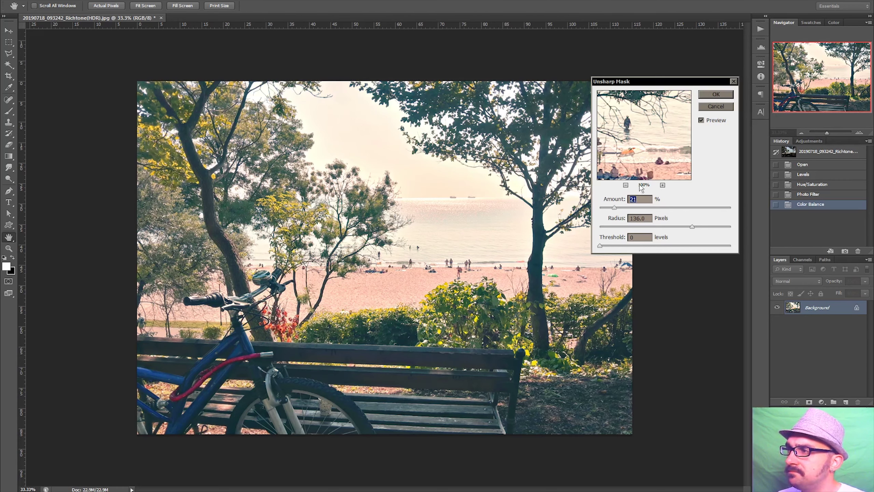
{"action": "key", "text": "Return"}
{"action": "key", "text": "e"}
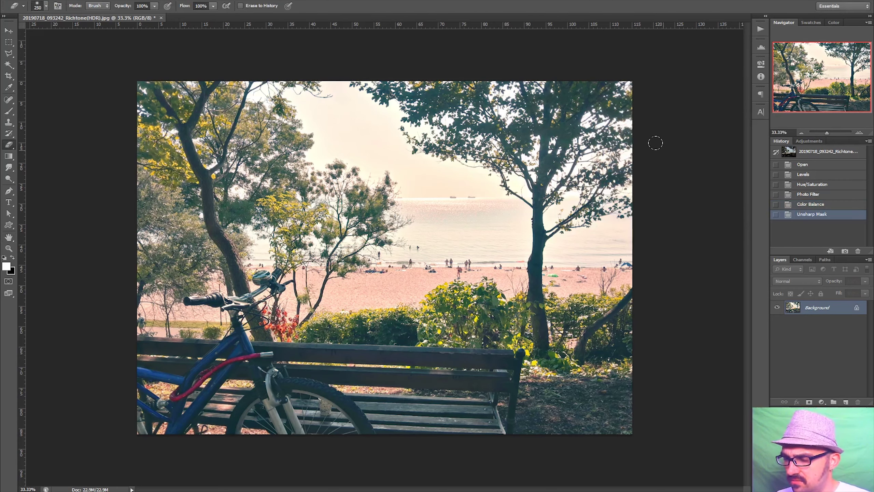
Step: Apply Levels with the black input raised to 14
{"action": "key", "text": "ctrl+l"}
{"action": "left_click_drag", "start_coordinate": [631, 119], "coordinate": [638, 119]}
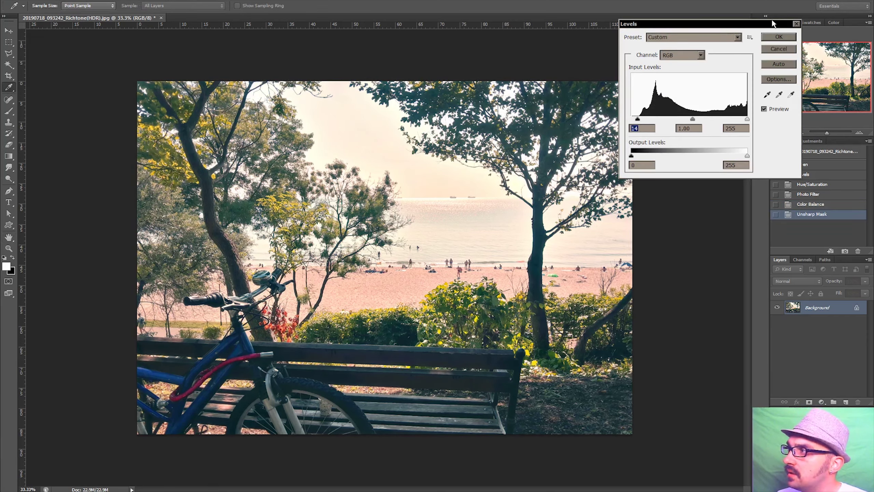
{"action": "left_click", "coordinate": [777, 36]}
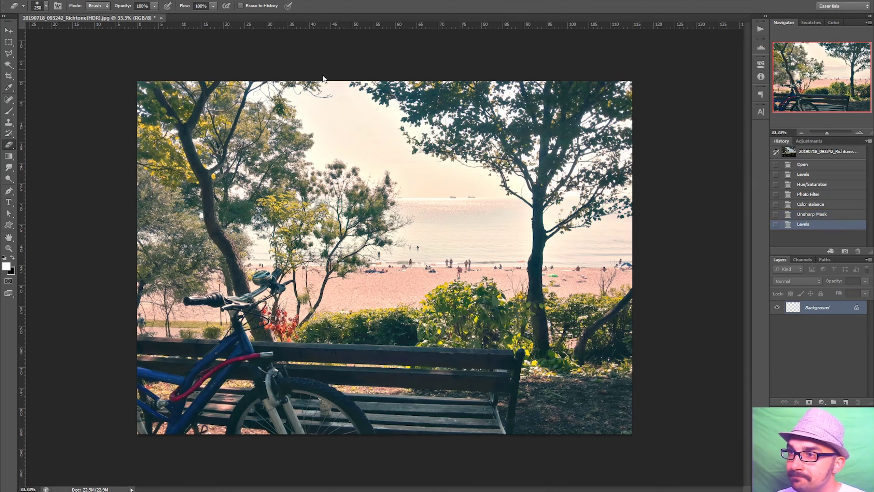
Step: Apply Auto Tone, Auto Contrast and Auto Color to the photo
{"action": "left_click", "coordinate": [55, 2]}
{"action": "left_click", "coordinate": [88, 23]}
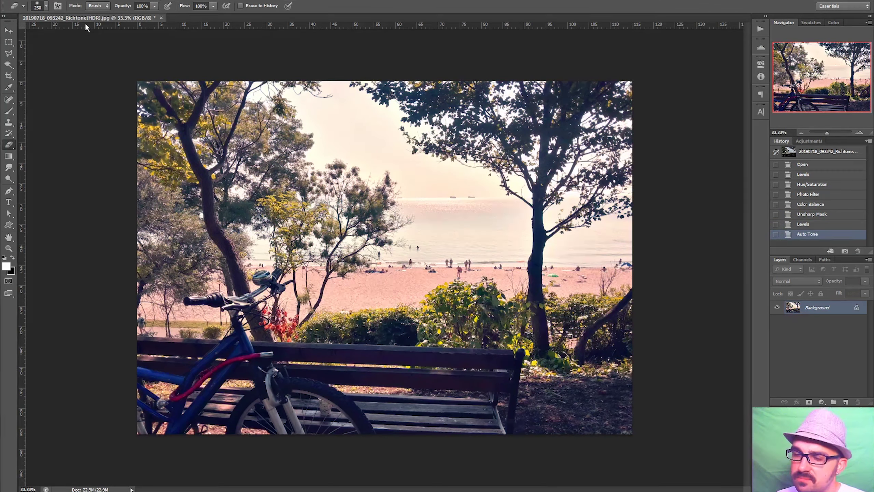
{"action": "left_click", "coordinate": [58, 1]}
{"action": "left_click", "coordinate": [82, 32]}
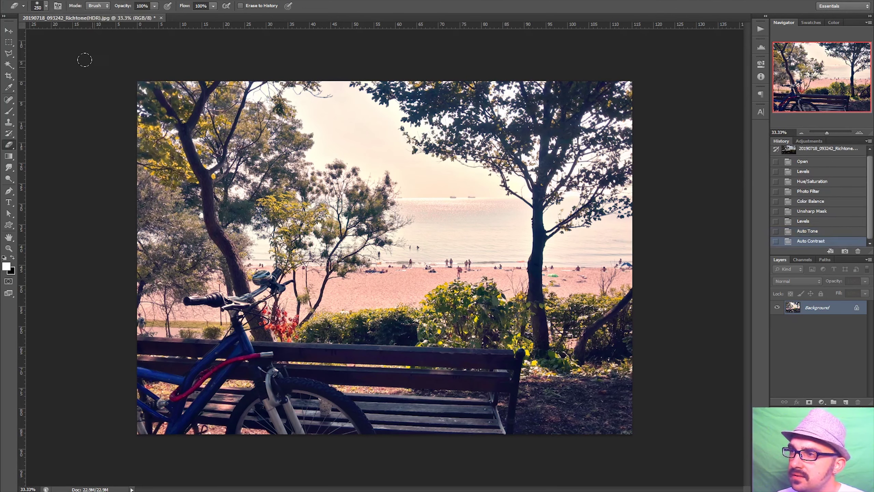
{"action": "left_click", "coordinate": [58, 1]}
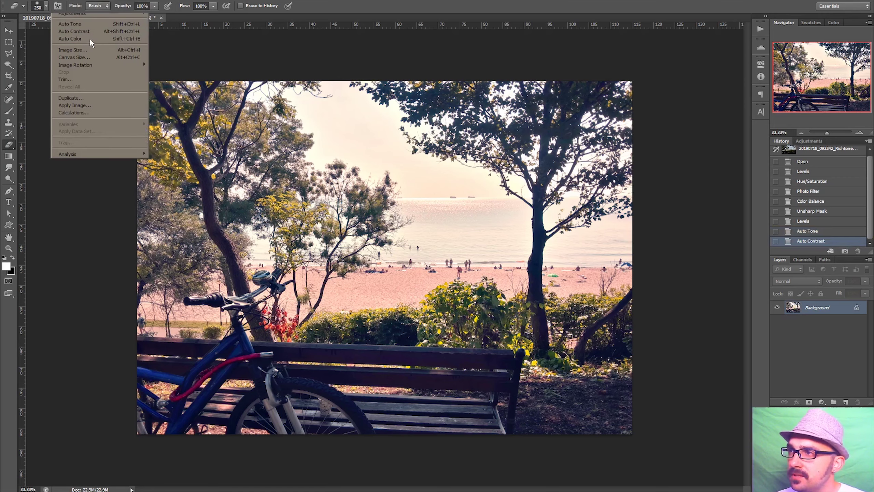
{"action": "left_click", "coordinate": [85, 40]}
Step: Compare states in the History panel and revert to the Color Balance state
{"action": "left_click", "coordinate": [821, 151]}
{"action": "scroll", "coordinate": [817, 216], "scroll_direction": "down", "scroll_amount": 1}
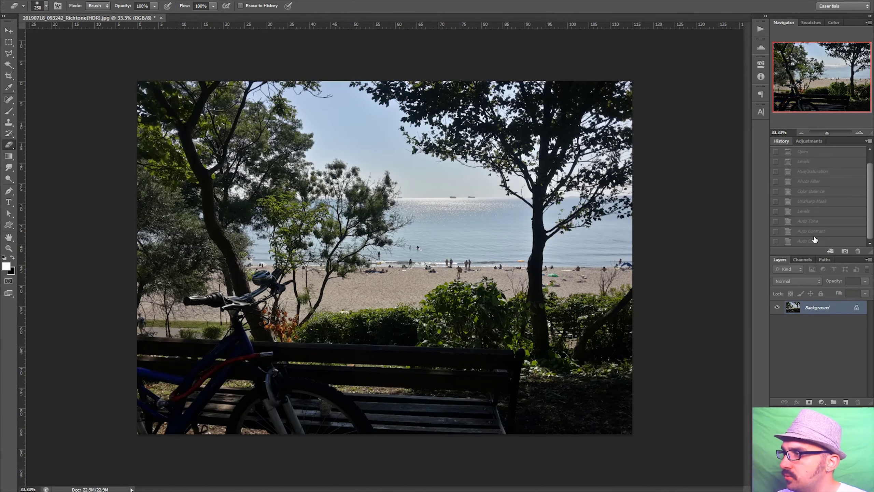
{"action": "left_click", "coordinate": [813, 241]}
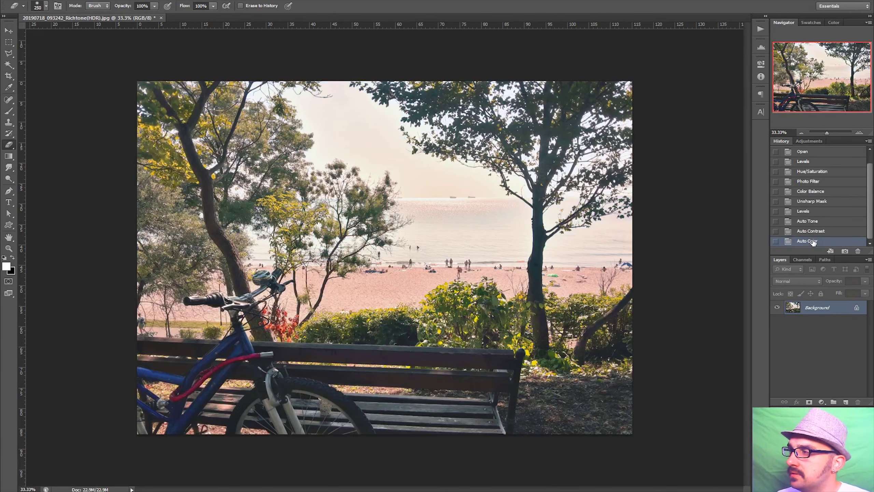
{"action": "left_click", "coordinate": [824, 181]}
{"action": "left_click", "coordinate": [820, 171]}
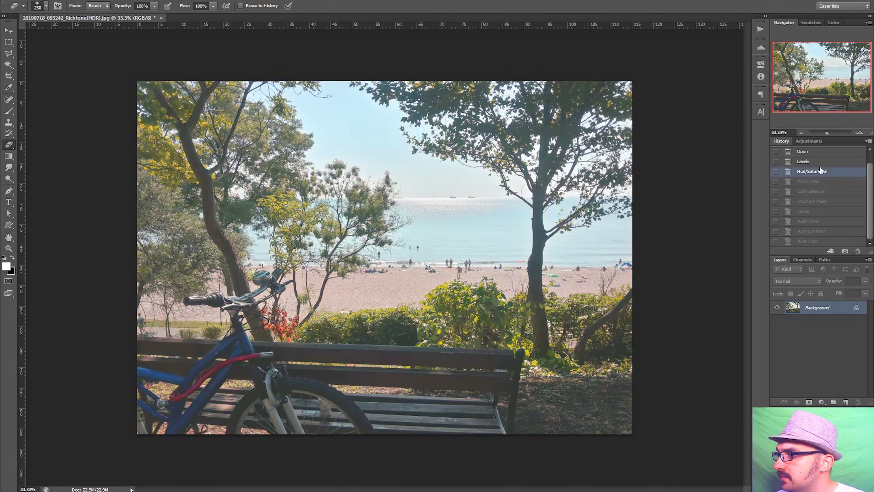
{"action": "left_click", "coordinate": [814, 191]}
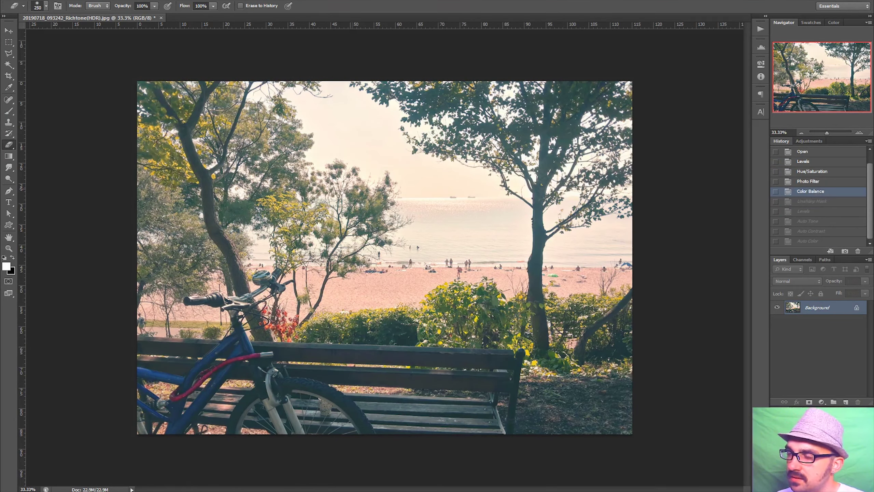
{"action": "key", "text": "ctrl+l"}
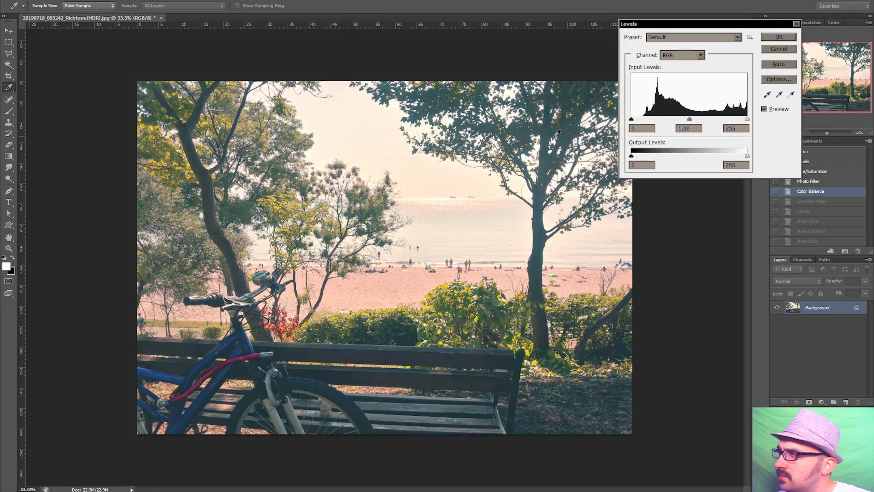
Step: Confirm the Levels adjustment at its default 0, 1.00, 255 settings
{"action": "key", "text": "Return"}
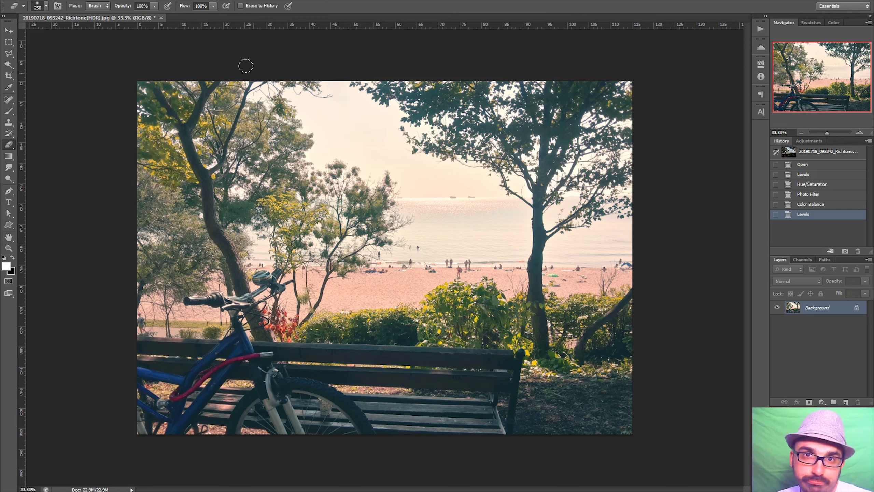
Step: Save as JPEG 20190718_093242_Richtone(HDR)z.jpg at Maximum quality and close the document
{"action": "left_click", "coordinate": [31, 2]}
{"action": "left_click", "coordinate": [65, 88]}
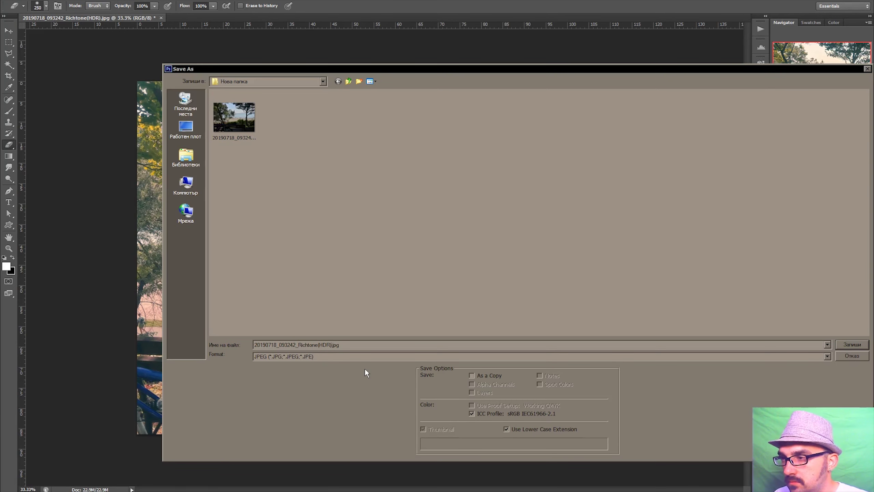
{"action": "key", "text": "BackSpace"}
{"action": "type", "text": "z"}
{"action": "left_click", "coordinate": [843, 343]}
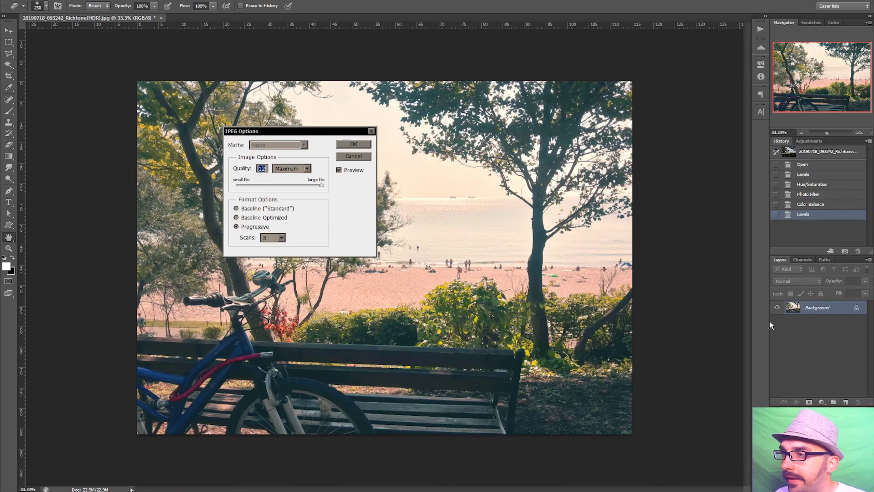
{"action": "left_click", "coordinate": [364, 145]}
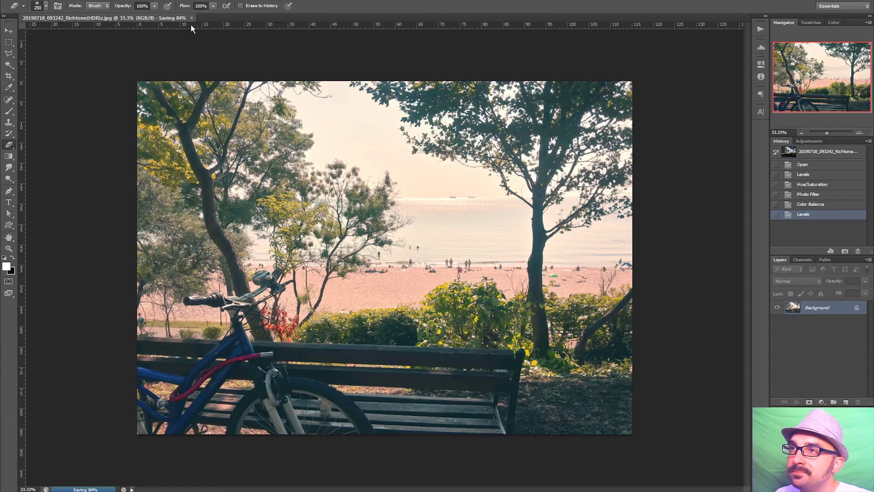
{"action": "left_click", "coordinate": [191, 17]}
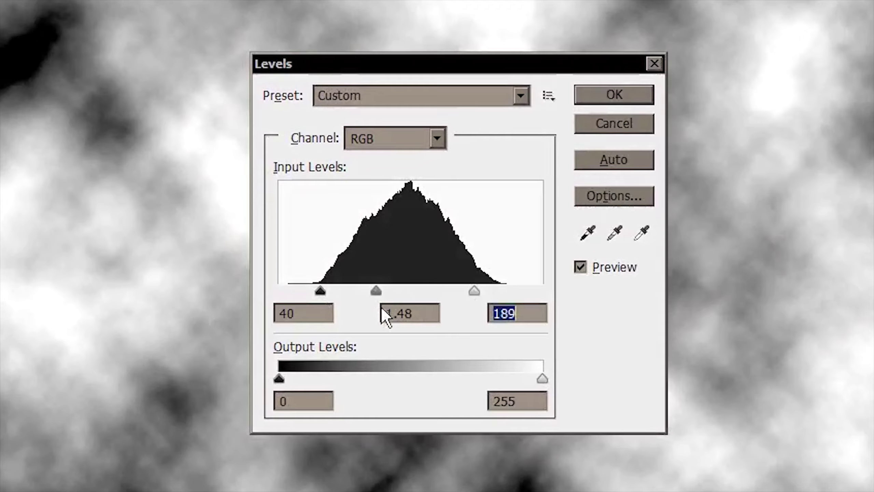
Step: Shift the cloud image's midtone level and narrow its output range to 48–236
{"action": "left_click_drag", "start_coordinate": [376, 291], "coordinate": [402, 291]}
{"action": "left_click_drag", "start_coordinate": [542, 379], "coordinate": [486, 378]}
{"action": "mouse_move", "coordinate": [278, 378]}
{"action": "left_mouse_down"}
{"action": "mouse_move", "coordinate": [409, 378]}
{"action": "mouse_move", "coordinate": [386, 379]}
{"action": "left_mouse_up"}
{"action": "mouse_move", "coordinate": [486, 379]}
{"action": "left_mouse_down"}
{"action": "mouse_move", "coordinate": [465, 379]}
{"action": "mouse_move", "coordinate": [523, 378]}
{"action": "left_mouse_up"}
{"action": "left_click_drag", "start_coordinate": [384, 381], "coordinate": [328, 379]}
{"action": "left_click", "coordinate": [628, 108]}
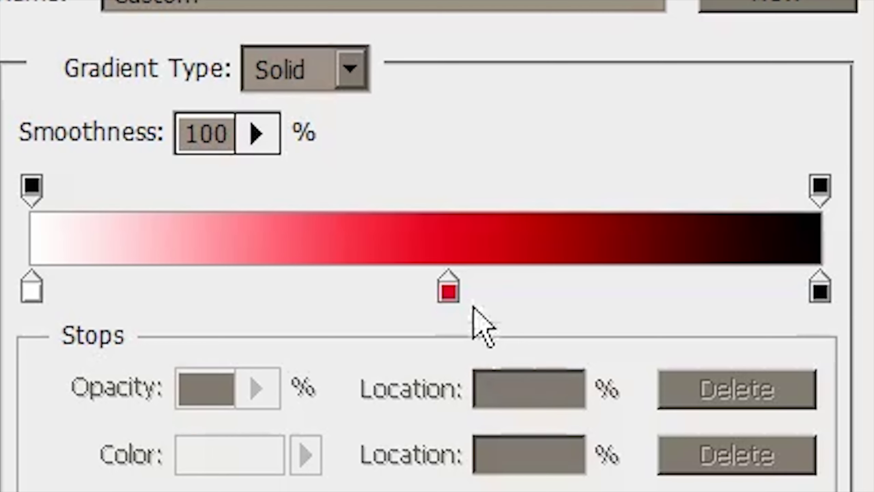
Step: Place red gradient stops at 37%, 55% and 95%, with a colour midpoint at 87%
{"action": "left_click_drag", "start_coordinate": [448, 290], "coordinate": [322, 291]}
{"action": "left_click", "coordinate": [581, 286]}
{"action": "left_click_drag", "start_coordinate": [585, 286], "coordinate": [469, 291]}
{"action": "mouse_move", "coordinate": [706, 276]}
{"action": "left_mouse_down"}
{"action": "mouse_move", "coordinate": [605, 275]}
{"action": "mouse_move", "coordinate": [775, 275]}
{"action": "left_mouse_up"}
{"action": "left_click_drag", "start_coordinate": [461, 291], "coordinate": [780, 292]}
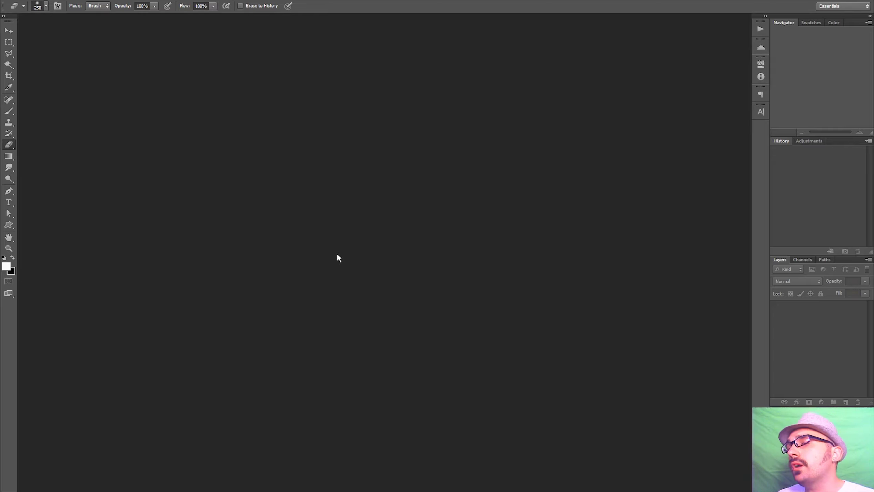
Step: Open 20190718_093242_Richtone(HDR).jpg through File > Open As with the format set to Camera Raw
{"action": "left_click", "coordinate": [34, 1]}
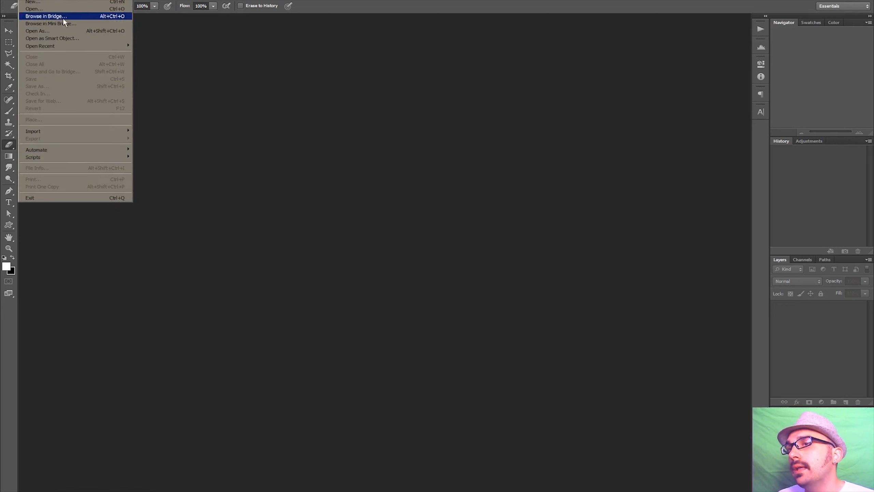
{"action": "left_click", "coordinate": [61, 30]}
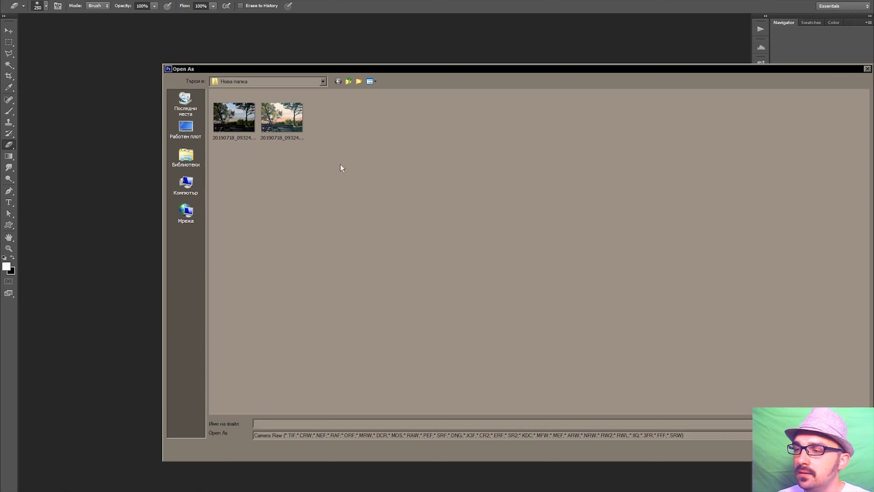
{"action": "left_click", "coordinate": [319, 436]}
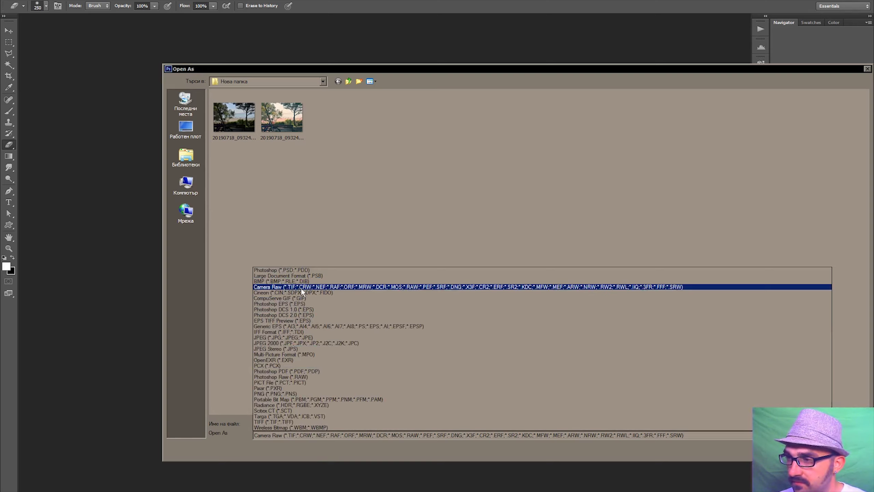
{"action": "left_click", "coordinate": [366, 287]}
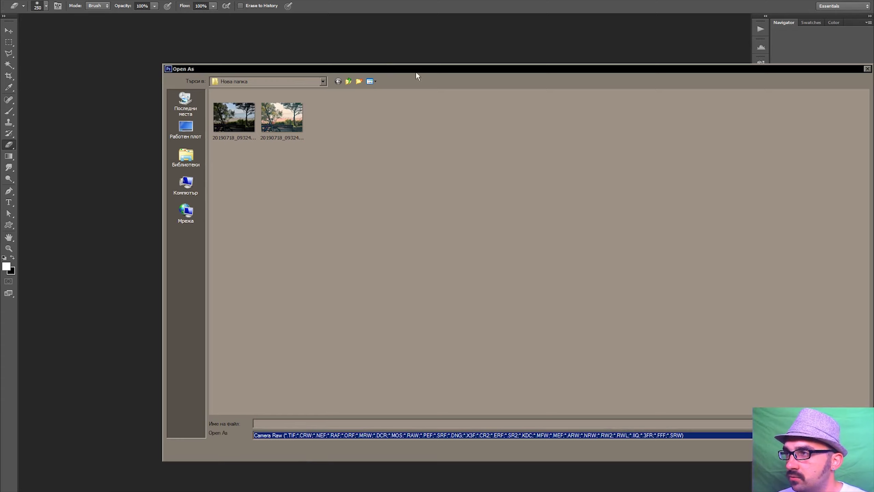
{"action": "left_click_drag", "start_coordinate": [414, 71], "coordinate": [364, 51]}
{"action": "left_click", "coordinate": [182, 98]}
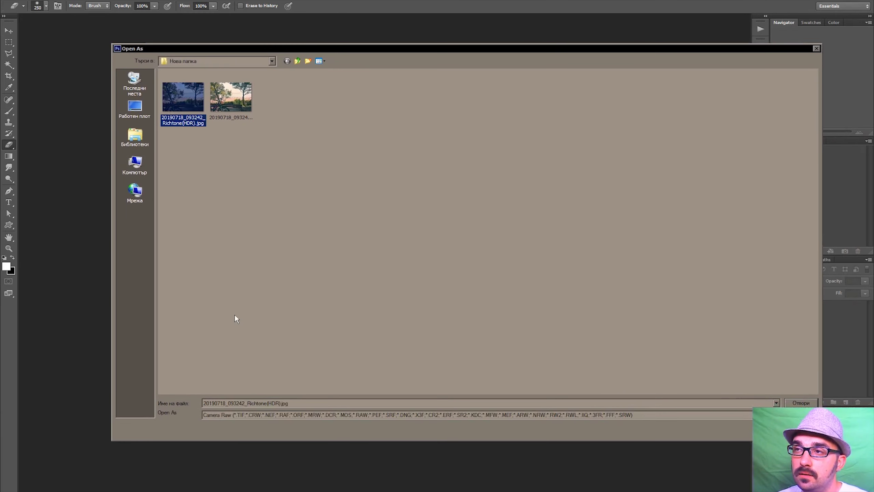
{"action": "left_click", "coordinate": [801, 403]}
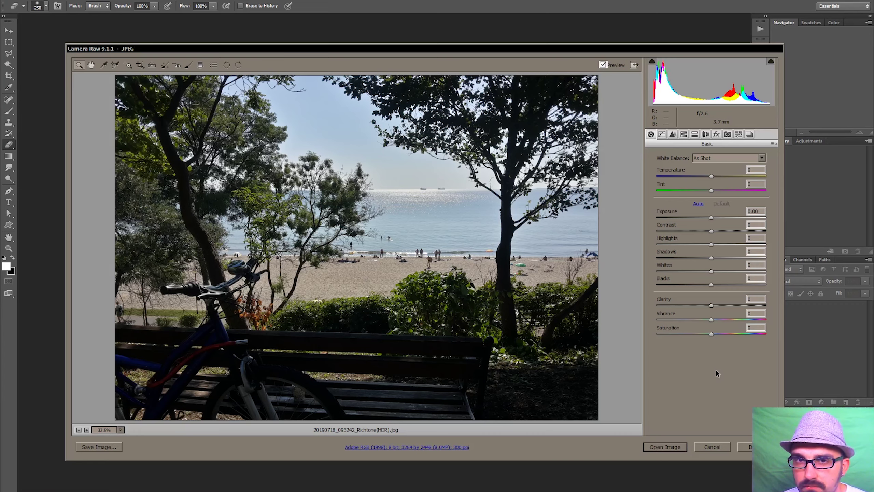
Step: Reposition the Camera Raw window on screen, leaving all Basic sliders at zero
{"action": "left_click_drag", "start_coordinate": [511, 45], "coordinate": [502, 46]}
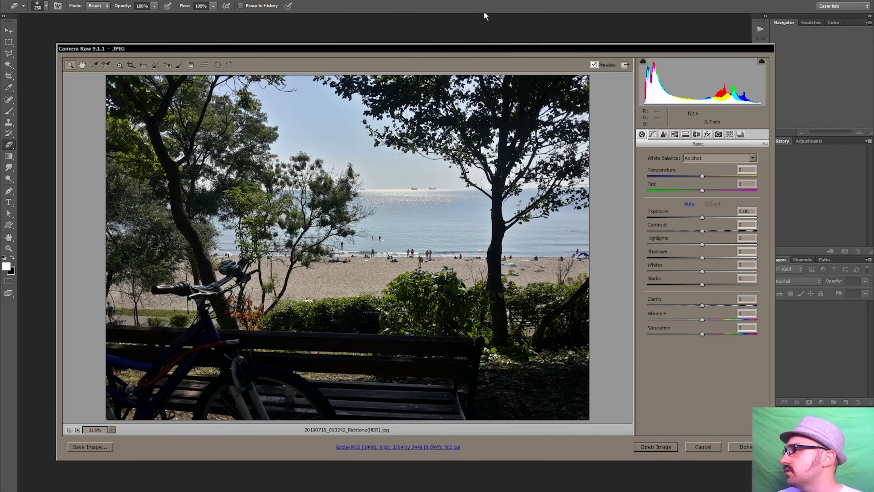
{"action": "left_click_drag", "start_coordinate": [585, 48], "coordinate": [572, 48]}
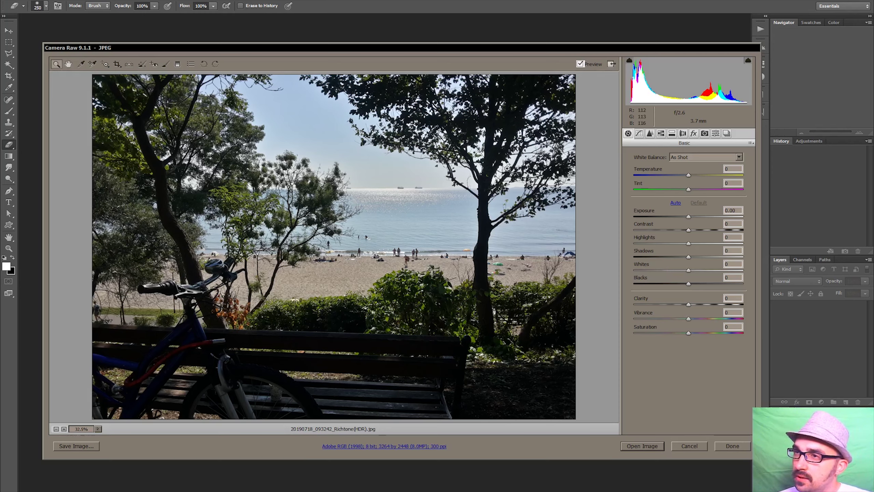
Step: Trial a higher Exposure and reset it to 0, then lift Shadows to +100
{"action": "left_click_drag", "start_coordinate": [689, 216], "coordinate": [727, 213]}
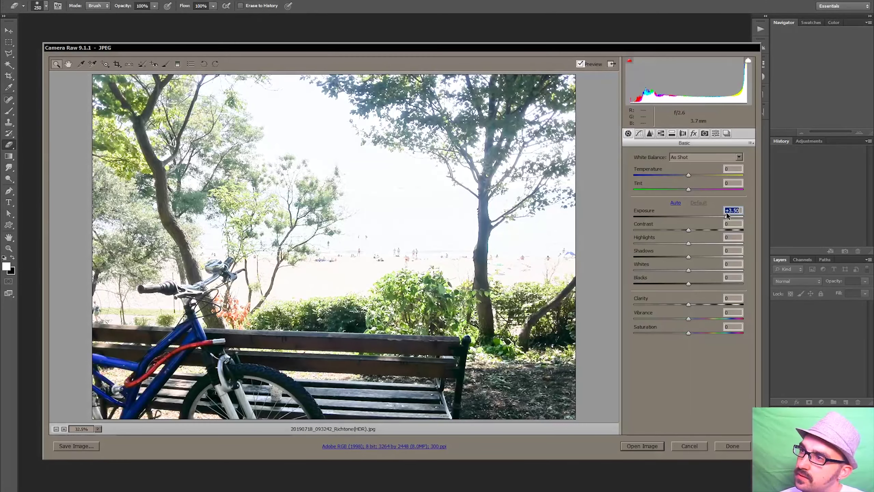
{"action": "key", "text": "Up"}
{"action": "key", "text": "Up"}
{"action": "key", "text": "Up"}
{"action": "key", "text": "Up"}
{"action": "key", "text": "Up"}
{"action": "key", "text": "Up"}
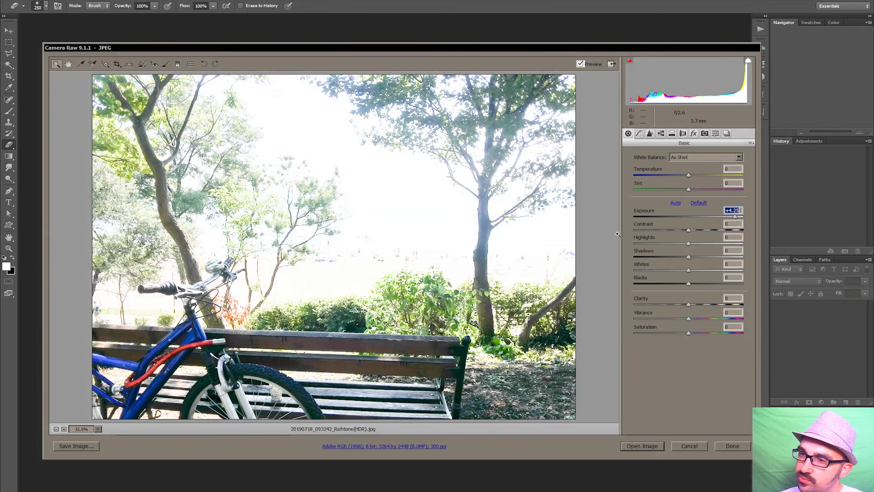
{"action": "left_click_drag", "start_coordinate": [220, 175], "coordinate": [305, 230]}
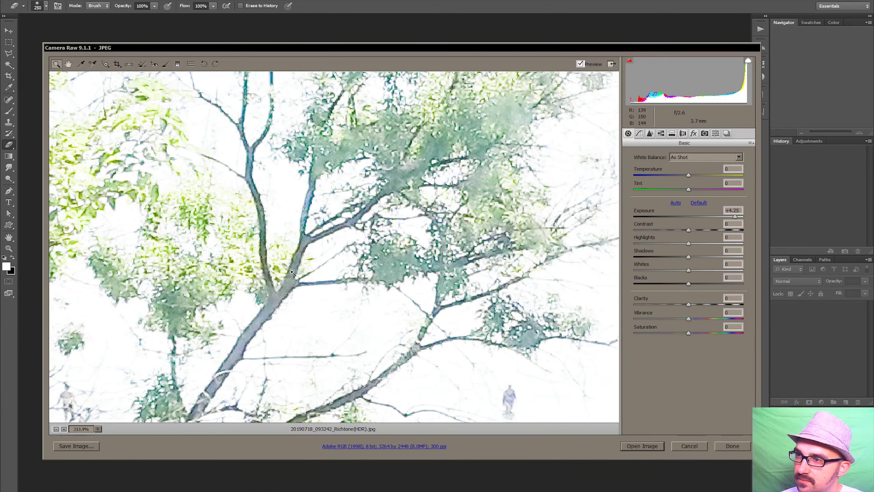
{"action": "left_click", "coordinate": [98, 428]}
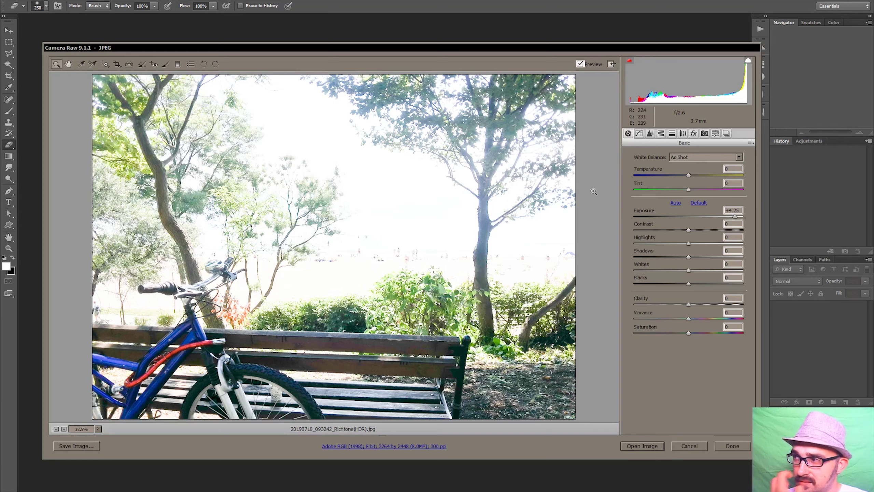
{"action": "left_click", "coordinate": [695, 216]}
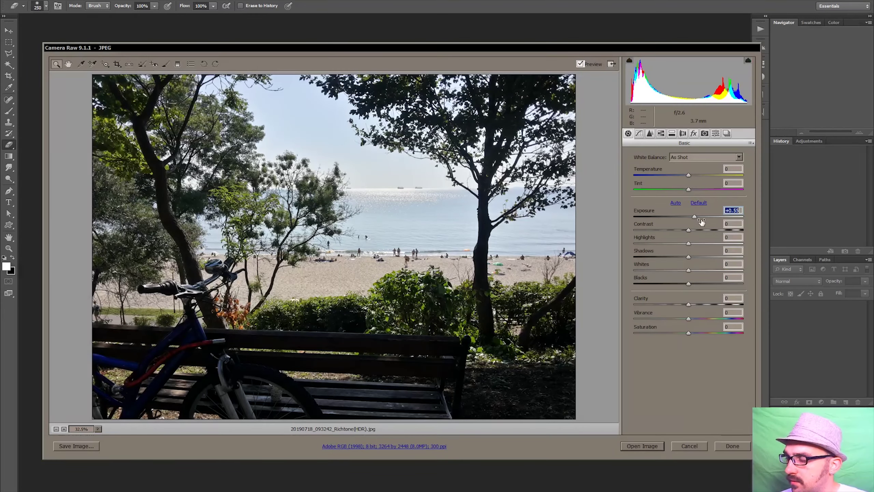
{"action": "double_click", "coordinate": [696, 216]}
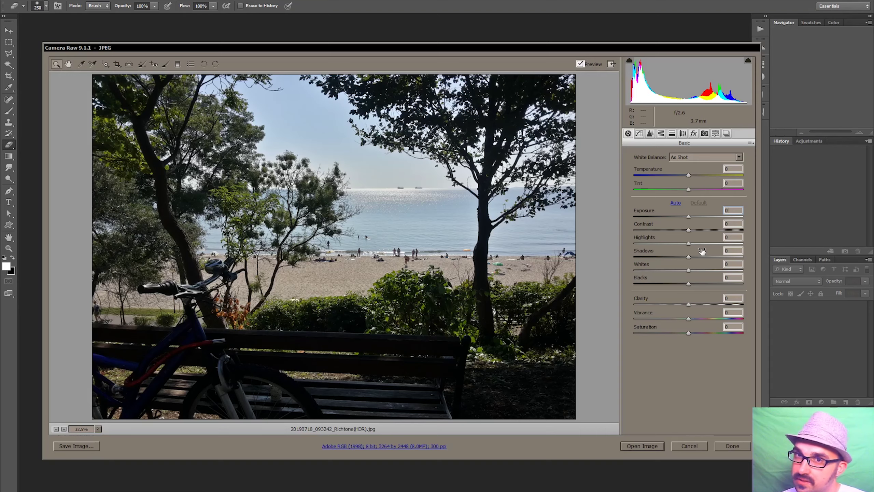
{"action": "mouse_move", "coordinate": [699, 259]}
{"action": "left_mouse_down"}
{"action": "mouse_move", "coordinate": [719, 279]}
{"action": "mouse_move", "coordinate": [745, 284]}
{"action": "left_mouse_up"}
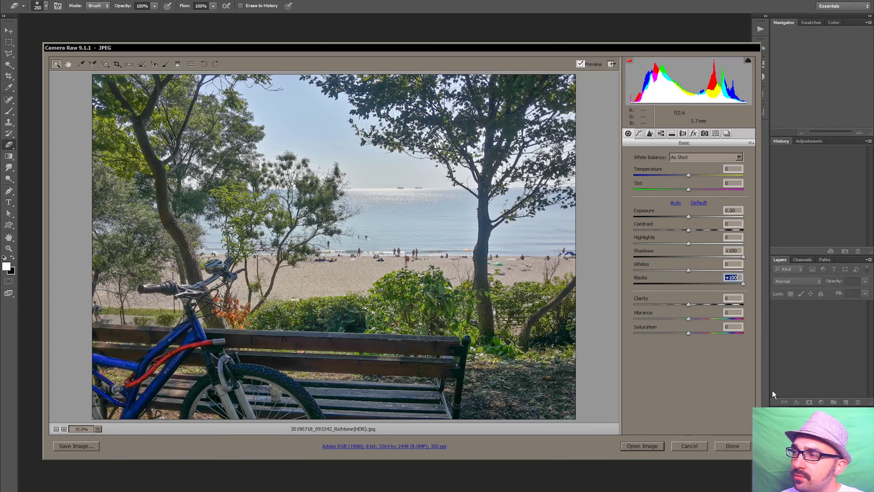
Step: Settle Highlights at -58 and Whites at -57, resetting a trial Exposure back to 0
{"action": "left_click_drag", "start_coordinate": [689, 270], "coordinate": [634, 270]}
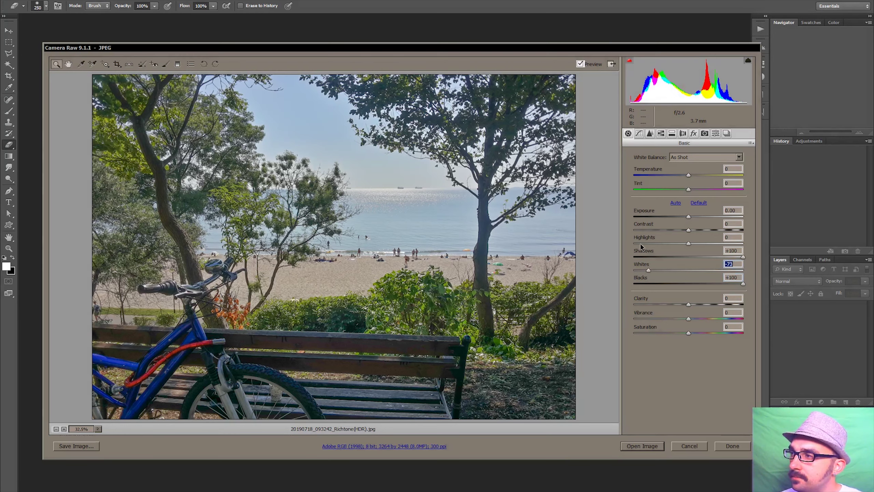
{"action": "left_click_drag", "start_coordinate": [688, 243], "coordinate": [633, 243]}
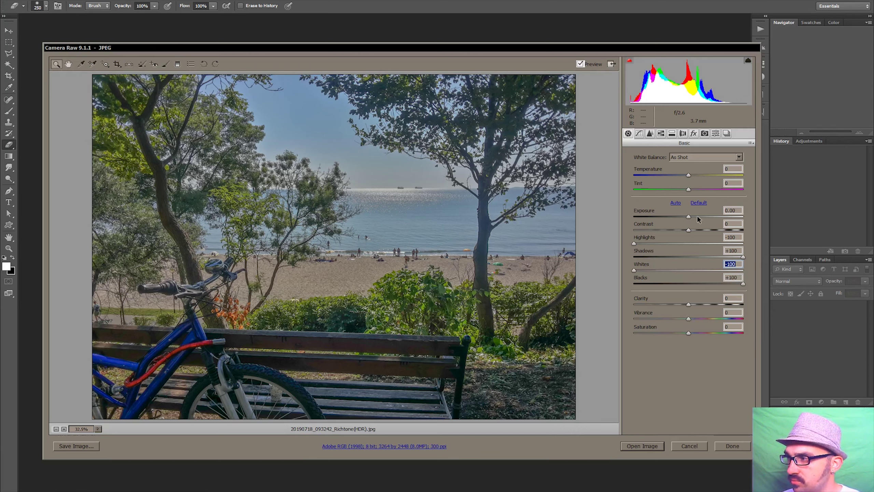
{"action": "left_click_drag", "start_coordinate": [633, 243], "coordinate": [665, 244]}
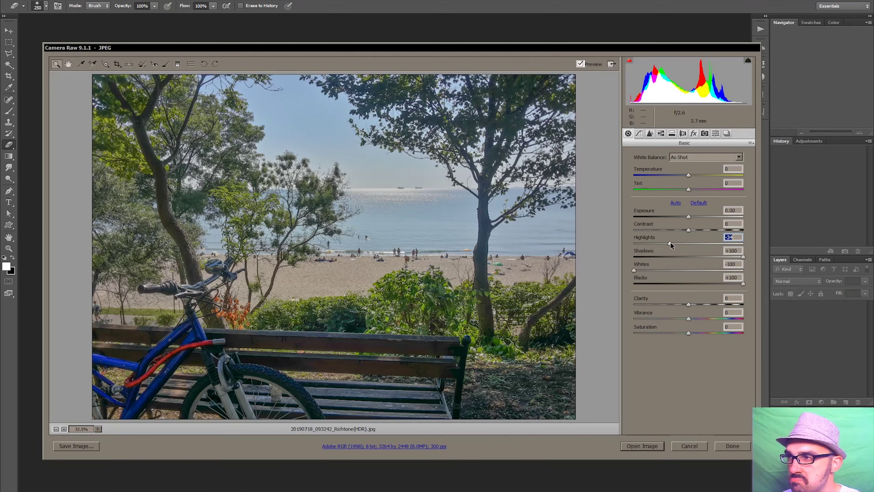
{"action": "mouse_move", "coordinate": [634, 270]}
{"action": "left_mouse_down"}
{"action": "mouse_move", "coordinate": [679, 270]}
{"action": "mouse_move", "coordinate": [634, 243]}
{"action": "left_mouse_up"}
{"action": "mouse_move", "coordinate": [679, 270]}
{"action": "left_mouse_down"}
{"action": "mouse_move", "coordinate": [716, 272]}
{"action": "mouse_move", "coordinate": [634, 270]}
{"action": "left_mouse_up"}
{"action": "left_click", "coordinate": [665, 244]}
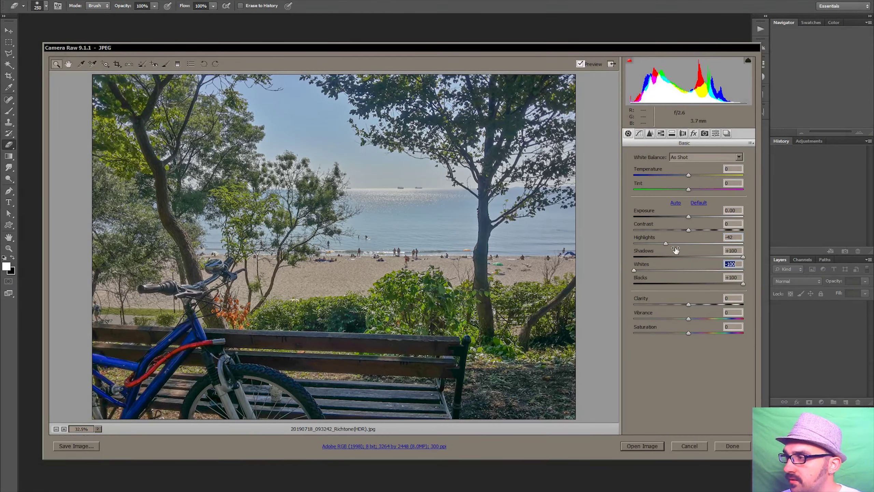
{"action": "left_click_drag", "start_coordinate": [665, 243], "coordinate": [633, 244]}
{"action": "left_click_drag", "start_coordinate": [688, 216], "coordinate": [697, 216]}
{"action": "double_click", "coordinate": [698, 216]}
{"action": "left_click_drag", "start_coordinate": [633, 243], "coordinate": [656, 244]}
{"action": "left_click_drag", "start_coordinate": [634, 270], "coordinate": [657, 270]}
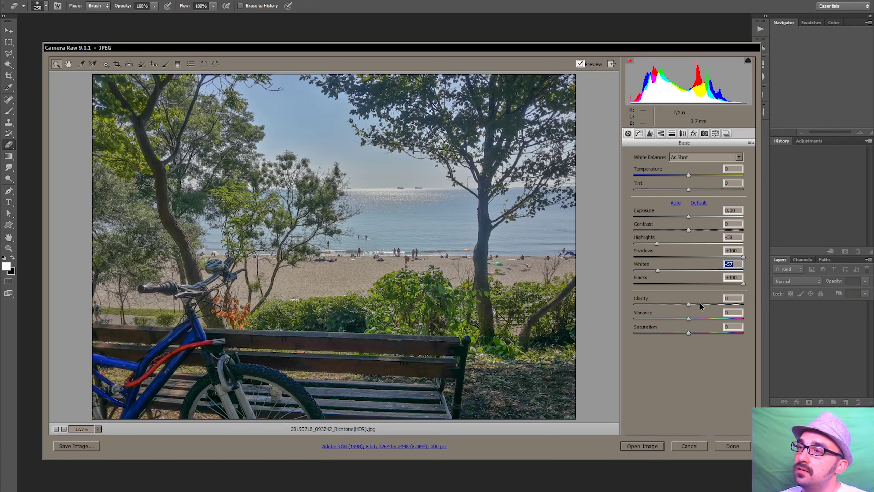
Step: Set Clarity to +31, Vibrance to +54 and Saturation to +33
{"action": "left_click_drag", "start_coordinate": [690, 305], "coordinate": [761, 306]}
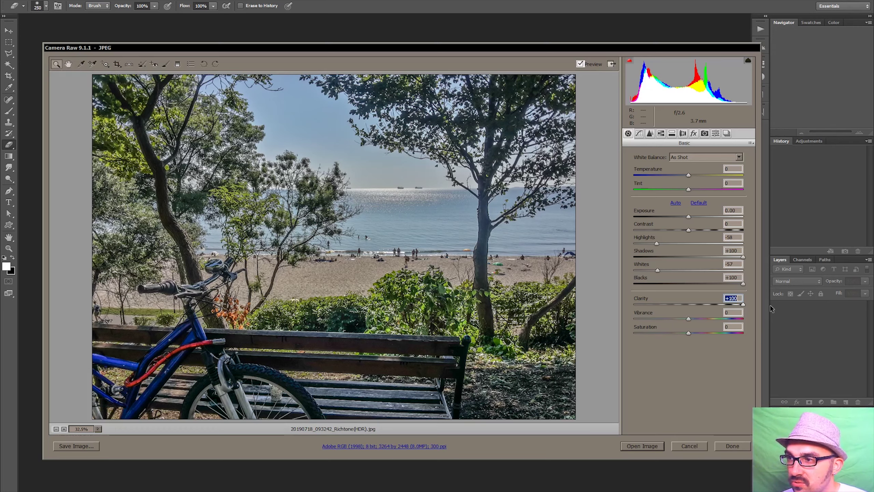
{"action": "mouse_move", "coordinate": [743, 304]}
{"action": "left_mouse_down"}
{"action": "mouse_move", "coordinate": [697, 309]}
{"action": "mouse_move", "coordinate": [701, 318]}
{"action": "left_mouse_up"}
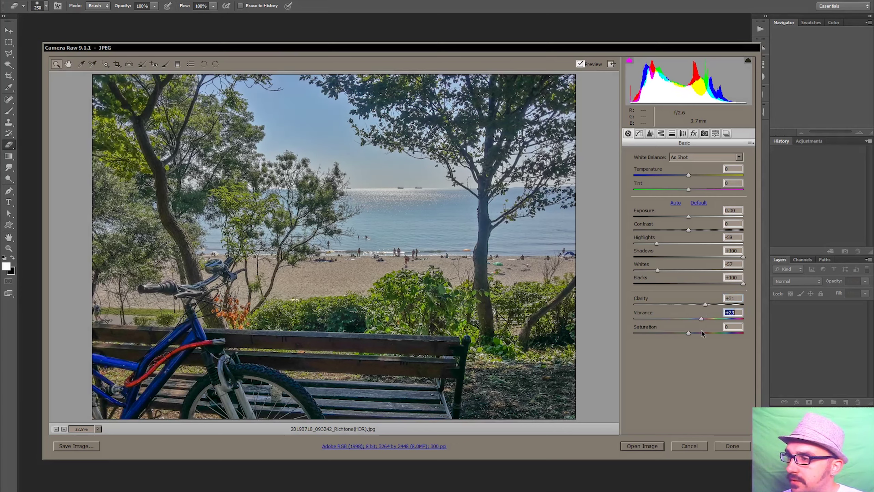
{"action": "left_click", "coordinate": [701, 333]}
{"action": "left_click_drag", "start_coordinate": [702, 319], "coordinate": [699, 332]}
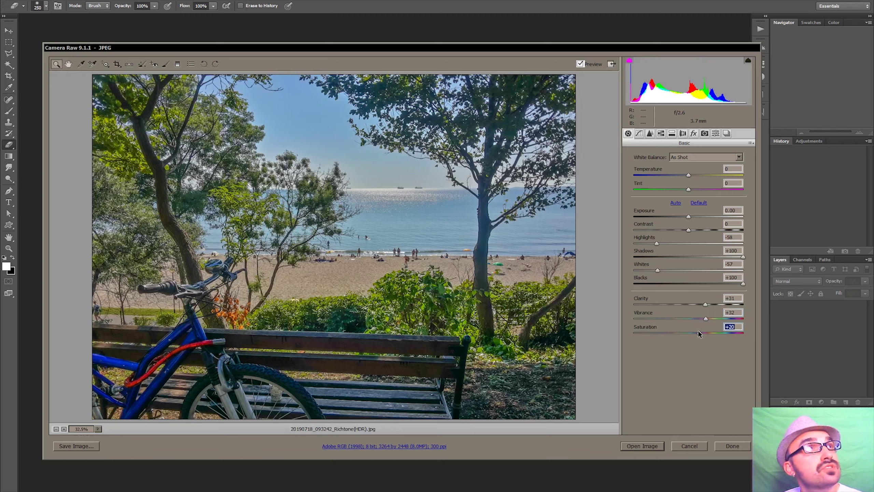
{"action": "left_click_drag", "start_coordinate": [706, 319], "coordinate": [708, 319]}
{"action": "left_click", "coordinate": [701, 332]}
{"action": "mouse_move", "coordinate": [707, 319]}
{"action": "left_mouse_down"}
{"action": "mouse_move", "coordinate": [689, 333]}
{"action": "mouse_move", "coordinate": [720, 318]}
{"action": "mouse_move", "coordinate": [706, 335]}
{"action": "mouse_move", "coordinate": [717, 319]}
{"action": "left_mouse_up"}
{"action": "left_click", "coordinate": [715, 333]}
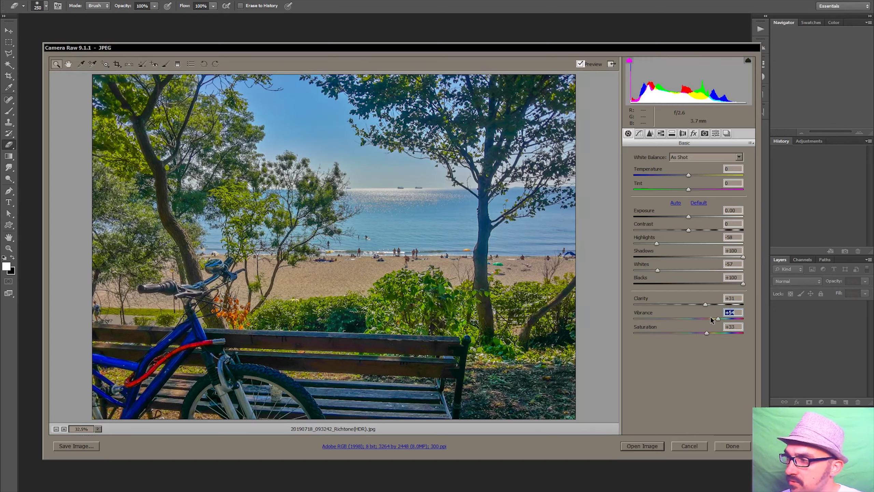
Step: Set Exposure to +0.30, Highlights to -70 and Whites to -73
{"action": "left_click", "coordinate": [691, 216]}
{"action": "left_click_drag", "start_coordinate": [656, 244], "coordinate": [650, 244]}
{"action": "left_click", "coordinate": [648, 269]}
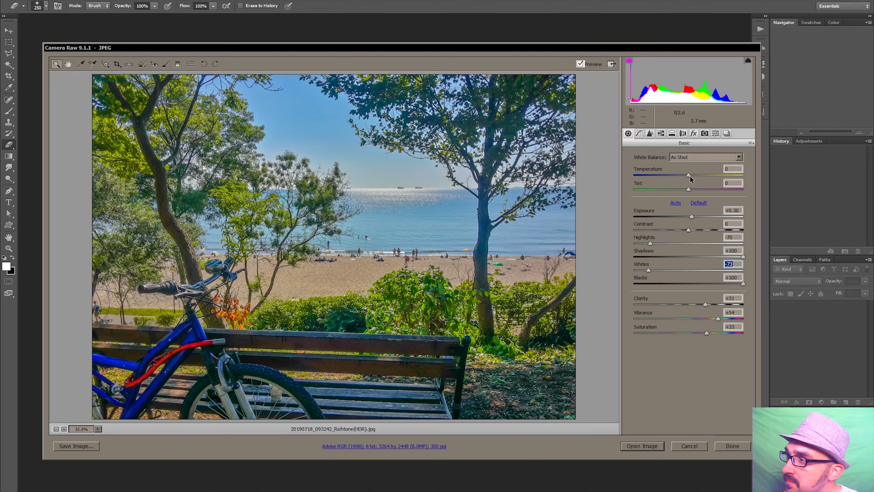
Step: Warm the Temperature to +24 and set Blacks to +63
{"action": "left_click_drag", "start_coordinate": [688, 175], "coordinate": [651, 175]}
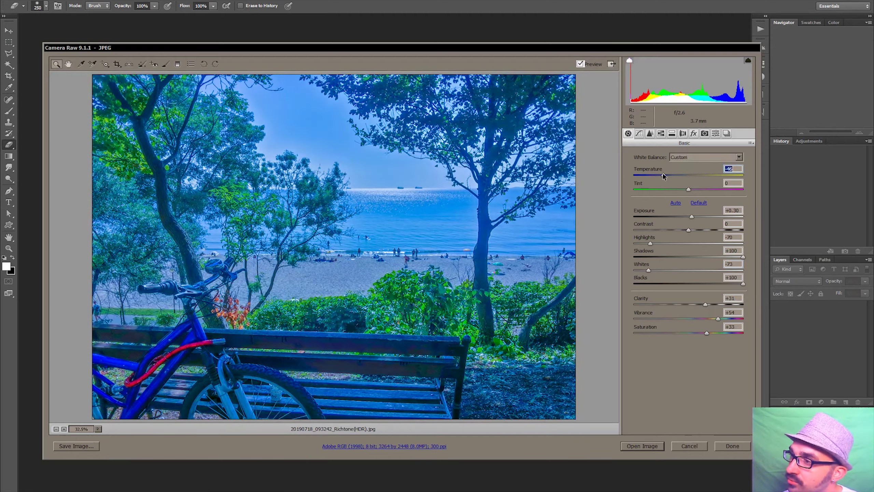
{"action": "left_click_drag", "start_coordinate": [652, 174], "coordinate": [702, 174]}
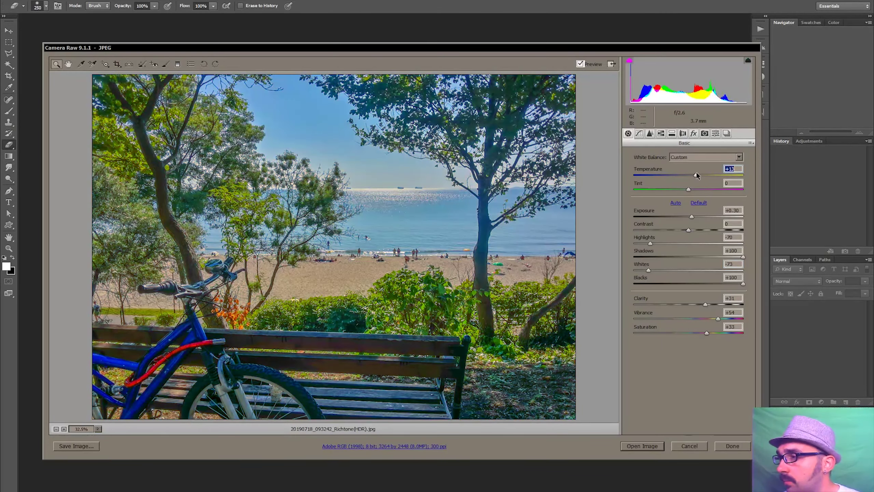
{"action": "left_click_drag", "start_coordinate": [702, 175], "coordinate": [703, 176]}
{"action": "mouse_move", "coordinate": [742, 284]}
{"action": "left_mouse_down"}
{"action": "mouse_move", "coordinate": [730, 284]}
{"action": "mouse_move", "coordinate": [768, 262]}
{"action": "left_mouse_up"}
{"action": "left_click_drag", "start_coordinate": [730, 284], "coordinate": [716, 284]}
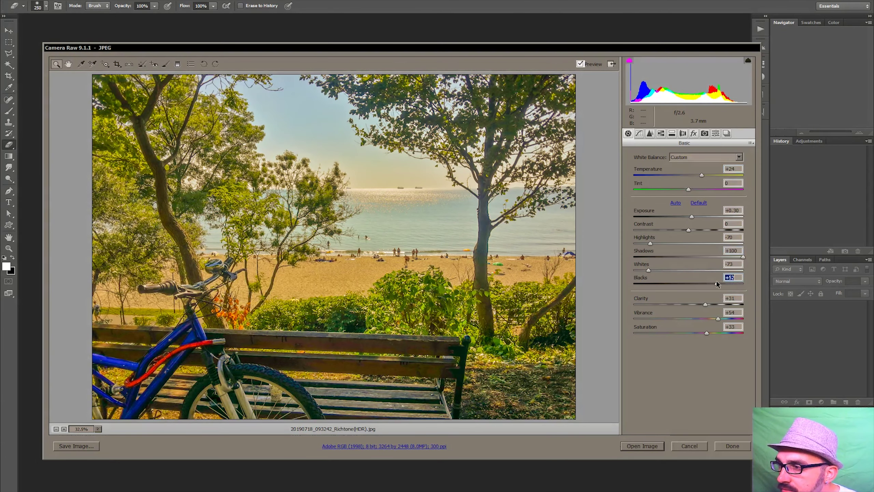
{"action": "left_click_drag", "start_coordinate": [716, 283], "coordinate": [724, 283]}
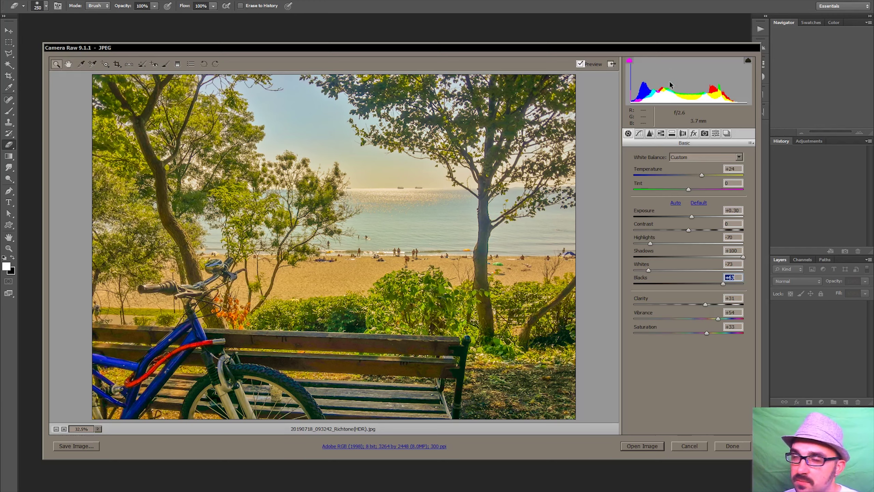
Step: Set Exposure to +0.45 and show the HSL/Grayscale Saturation controls
{"action": "left_click_drag", "start_coordinate": [695, 216], "coordinate": [750, 215]}
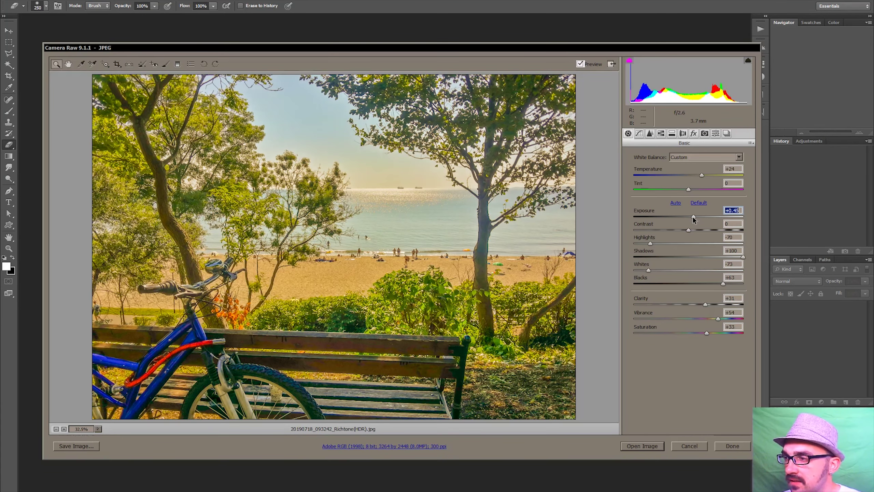
{"action": "left_click_drag", "start_coordinate": [742, 217], "coordinate": [692, 216]}
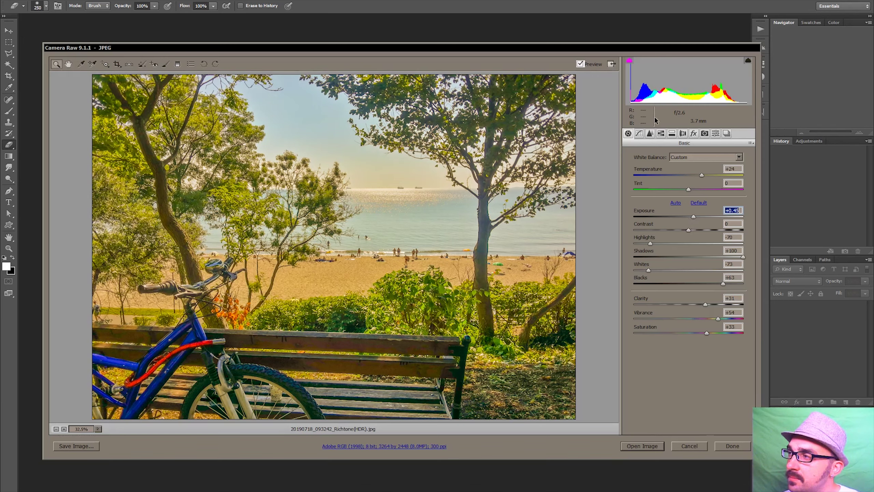
{"action": "left_click", "coordinate": [659, 134]}
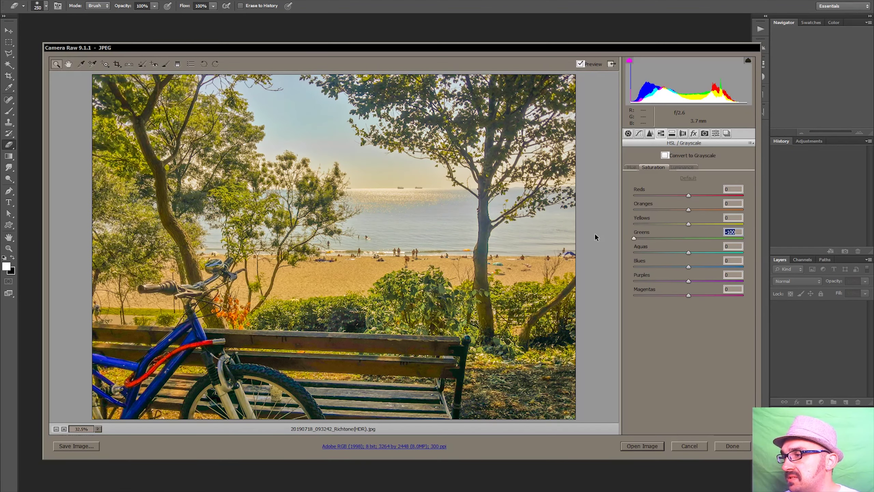
Step: Tune Greens, Yellows and Reds saturation, leaving Reds at -38 and Yellows at -33
{"action": "mouse_move", "coordinate": [689, 238]}
{"action": "left_mouse_down"}
{"action": "mouse_move", "coordinate": [770, 243]}
{"action": "mouse_move", "coordinate": [665, 242]}
{"action": "left_mouse_up"}
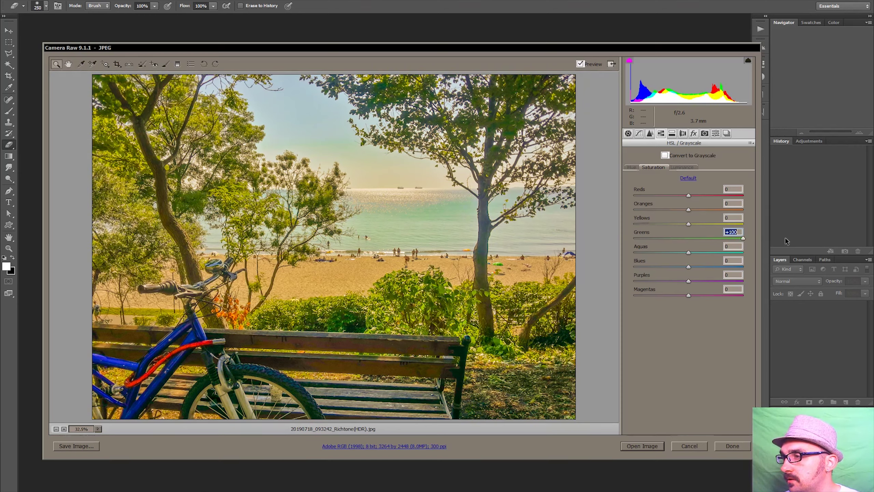
{"action": "mouse_move", "coordinate": [671, 239]}
{"action": "left_mouse_down"}
{"action": "mouse_move", "coordinate": [685, 243]}
{"action": "mouse_move", "coordinate": [617, 222]}
{"action": "left_mouse_up"}
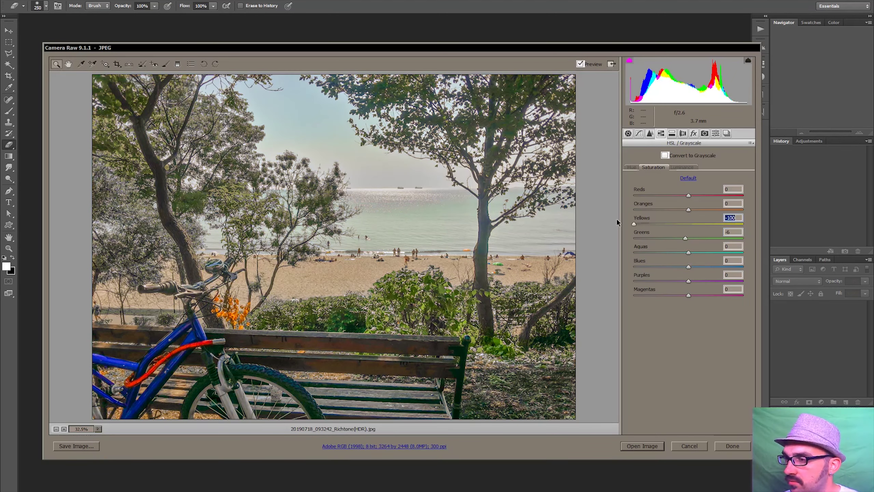
{"action": "mouse_move", "coordinate": [617, 221]}
{"action": "left_mouse_down"}
{"action": "mouse_move", "coordinate": [674, 224]}
{"action": "mouse_move", "coordinate": [656, 210]}
{"action": "mouse_move", "coordinate": [782, 215]}
{"action": "mouse_move", "coordinate": [701, 219]}
{"action": "left_mouse_up"}
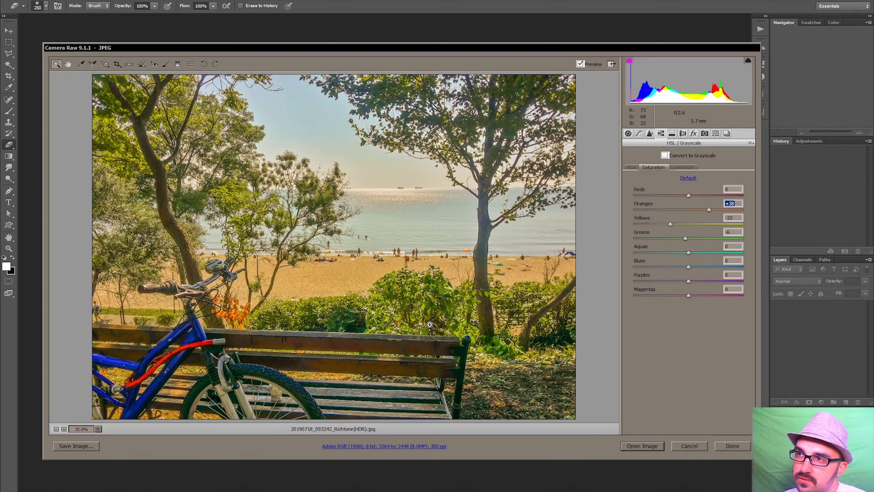
{"action": "mouse_move", "coordinate": [689, 196]}
{"action": "left_mouse_down"}
{"action": "mouse_move", "coordinate": [643, 196]}
{"action": "mouse_move", "coordinate": [703, 193]}
{"action": "mouse_move", "coordinate": [643, 195]}
{"action": "left_mouse_up"}
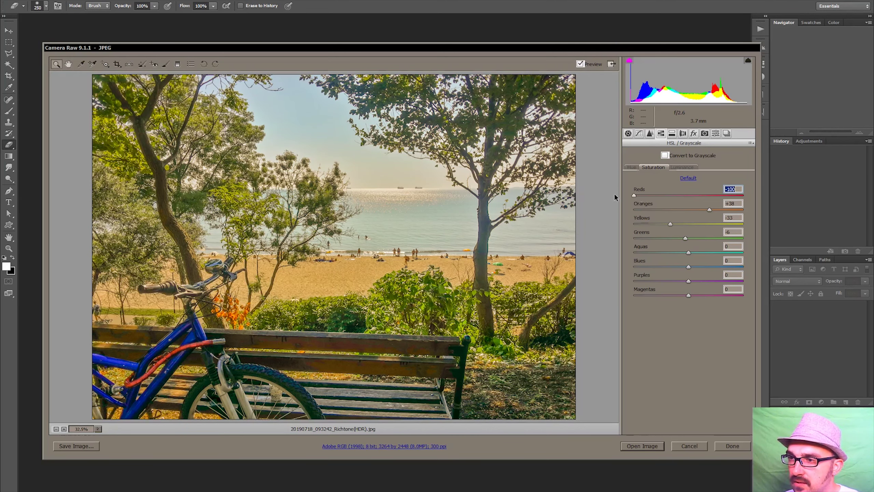
{"action": "key", "text": "ctrl+z"}
{"action": "key", "text": "ctrl+z"}
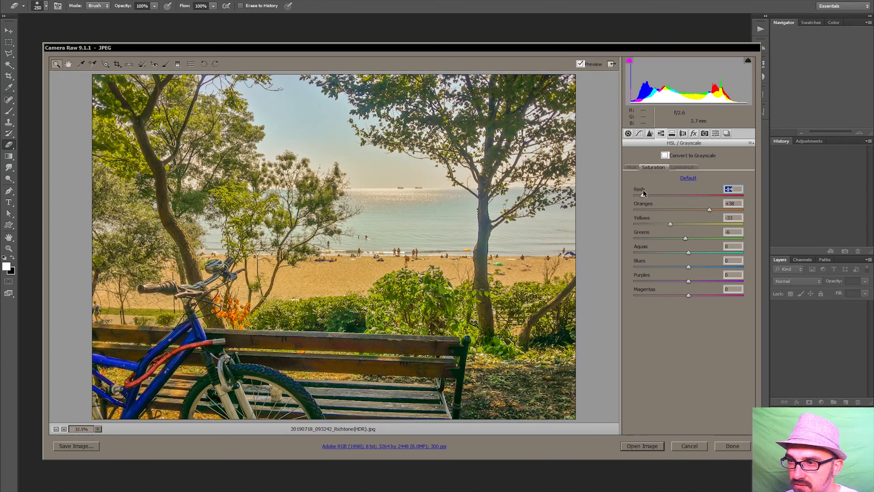
{"action": "left_click_drag", "start_coordinate": [659, 193], "coordinate": [670, 195]}
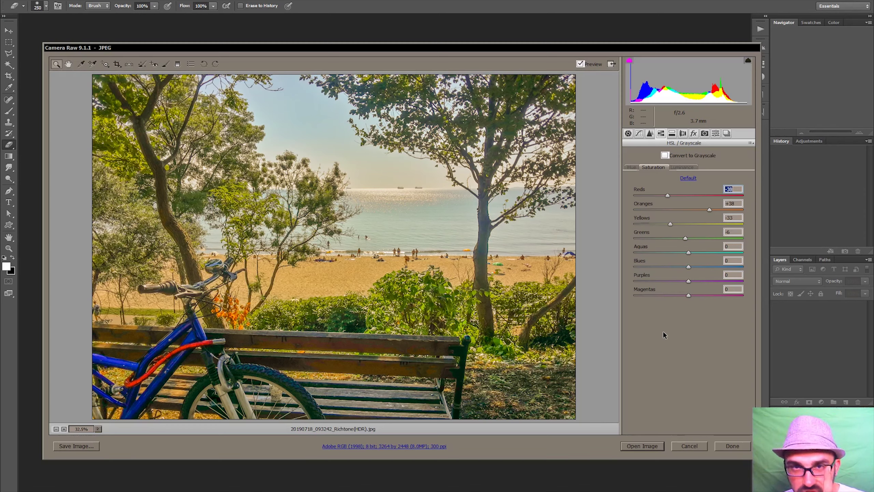
Step: Lower Purples saturation to -21 and Magentas to -23, then show Luminance
{"action": "left_click", "coordinate": [671, 281]}
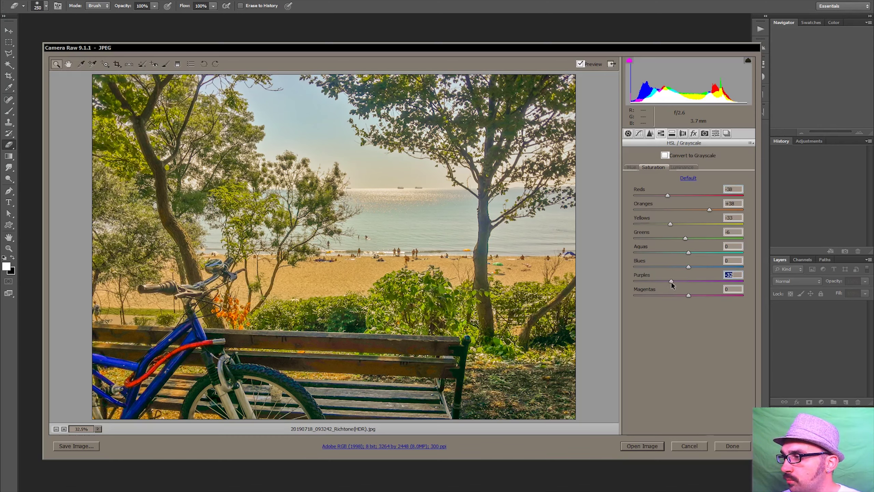
{"action": "left_click", "coordinate": [670, 294]}
{"action": "left_click", "coordinate": [676, 281]}
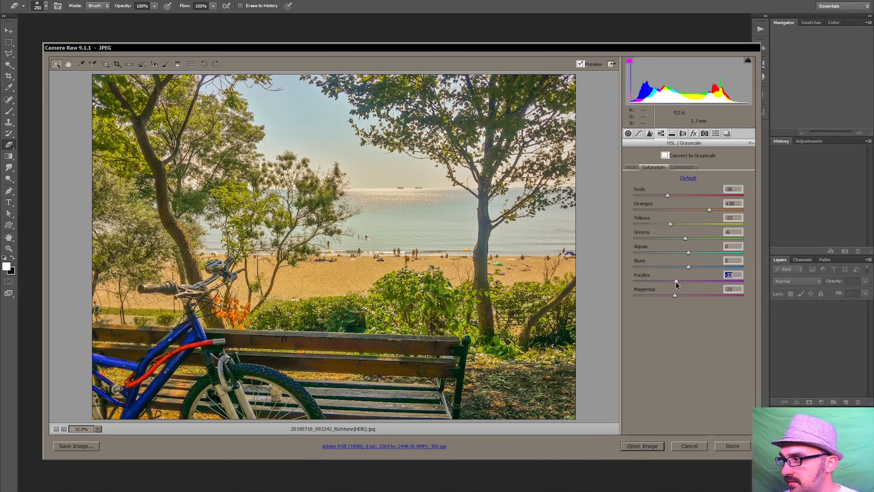
{"action": "left_click", "coordinate": [676, 295]}
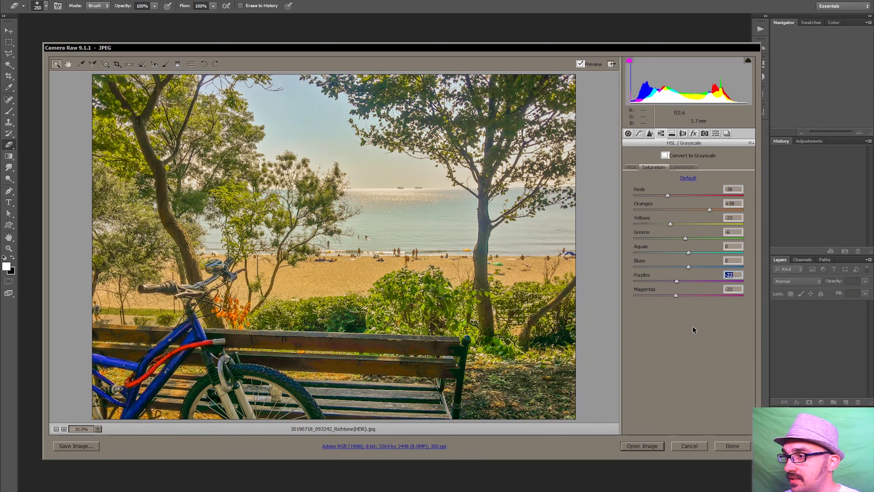
{"action": "left_click", "coordinate": [677, 281]}
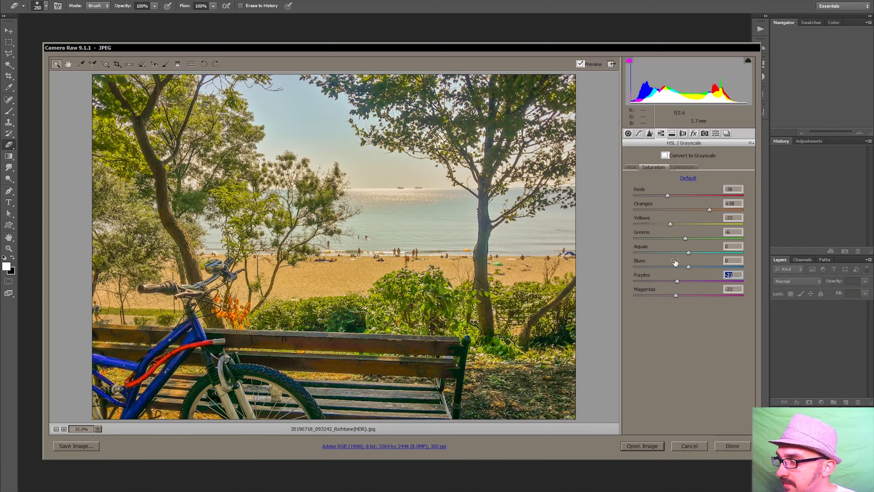
{"action": "left_click", "coordinate": [682, 166]}
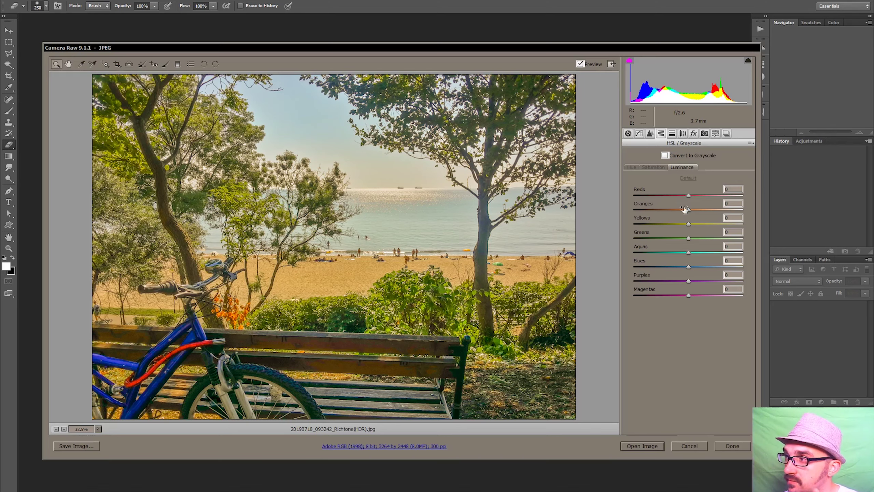
Step: Try brighter Greens luminance, then enter 0 to reset the Greens and Yellows luminance
{"action": "mouse_move", "coordinate": [689, 238]}
{"action": "left_mouse_down"}
{"action": "mouse_move", "coordinate": [758, 244]}
{"action": "mouse_move", "coordinate": [688, 238]}
{"action": "mouse_move", "coordinate": [713, 222]}
{"action": "mouse_move", "coordinate": [623, 214]}
{"action": "mouse_move", "coordinate": [735, 222]}
{"action": "left_mouse_up"}
{"action": "type", "text": "0"}
{"action": "key", "text": "Tab"}
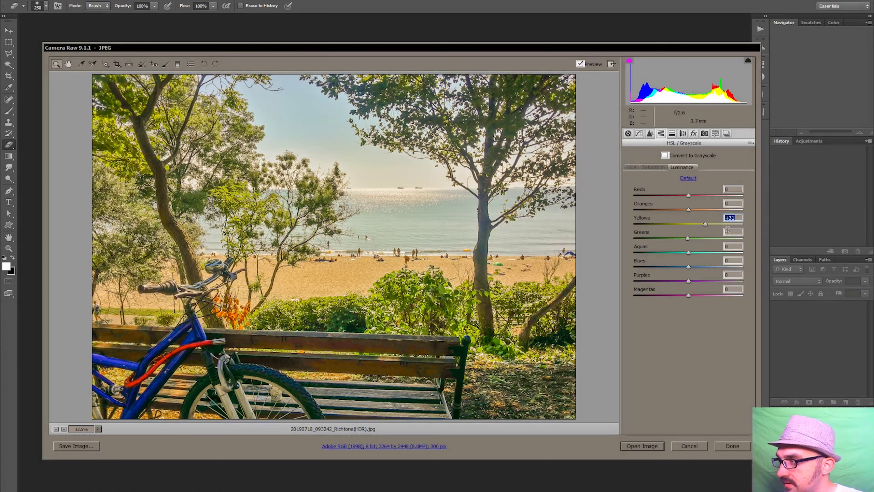
{"action": "type", "text": "-100"}
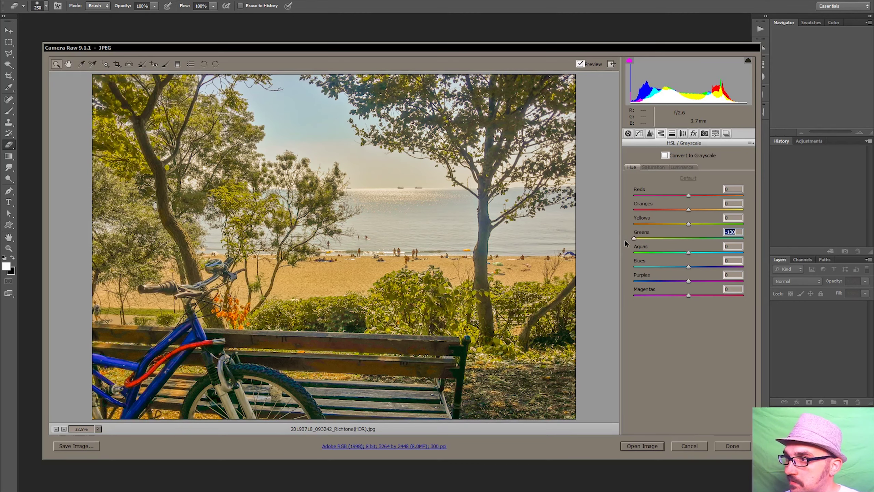
Step: Set the Greens hue to -3 and reset the Oranges and Purples hue to 0
{"action": "left_click_drag", "start_coordinate": [688, 238], "coordinate": [760, 241]}
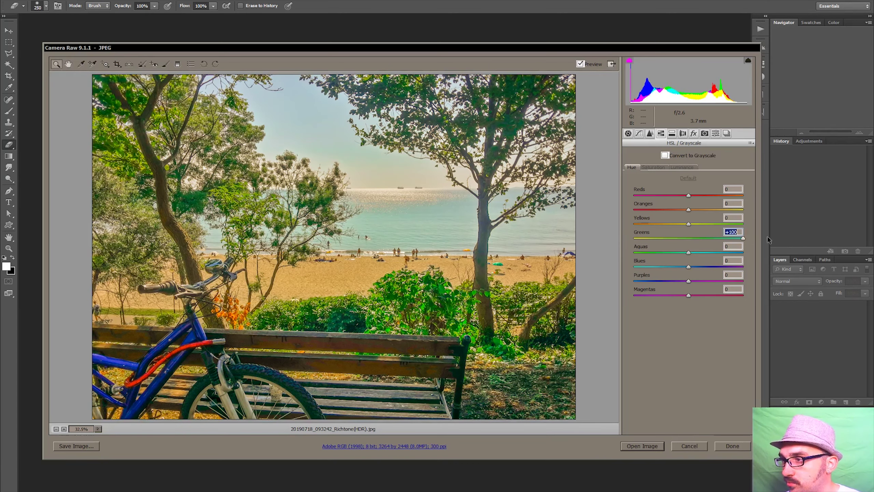
{"action": "type", "text": "-3"}
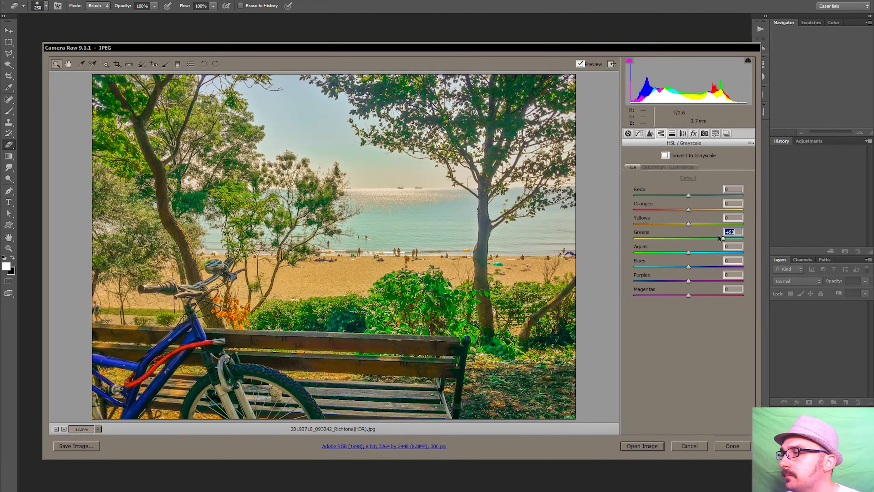
{"action": "left_click_drag", "start_coordinate": [687, 282], "coordinate": [690, 281]}
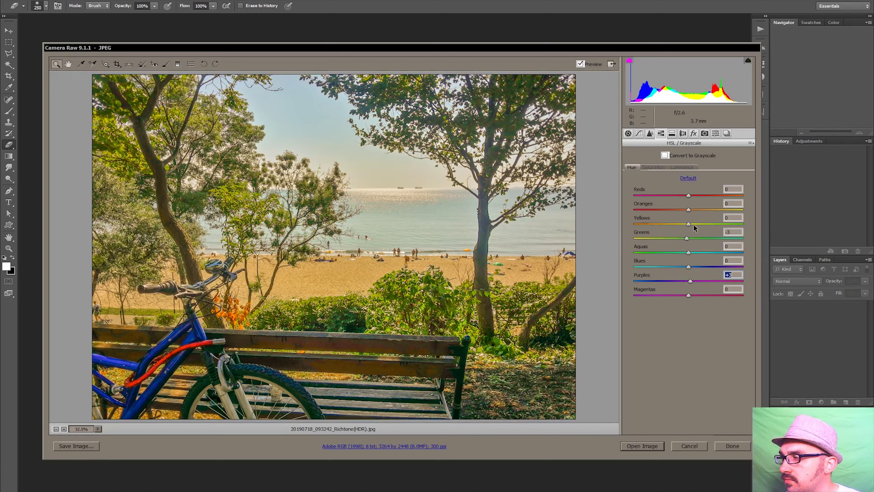
{"action": "left_click_drag", "start_coordinate": [689, 207], "coordinate": [690, 209]}
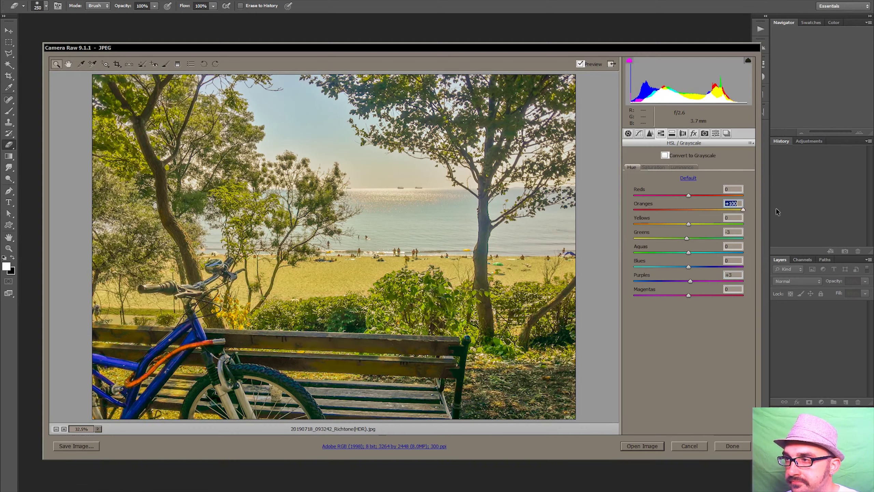
{"action": "double_click", "coordinate": [690, 209]}
{"action": "double_click", "coordinate": [690, 281]}
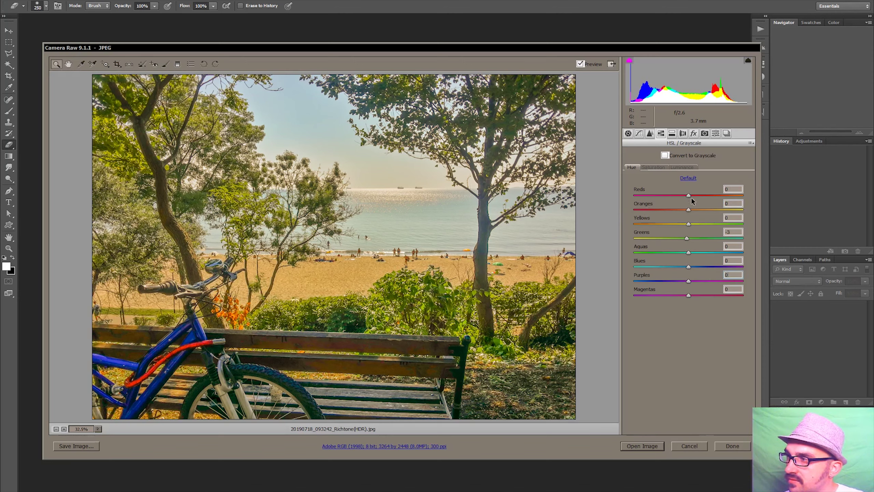
Step: Shift the Reds hue to about -18 and bring up the Detail settings
{"action": "mouse_move", "coordinate": [689, 195]}
{"action": "left_mouse_down"}
{"action": "mouse_move", "coordinate": [659, 195]}
{"action": "mouse_move", "coordinate": [706, 201]}
{"action": "left_mouse_up"}
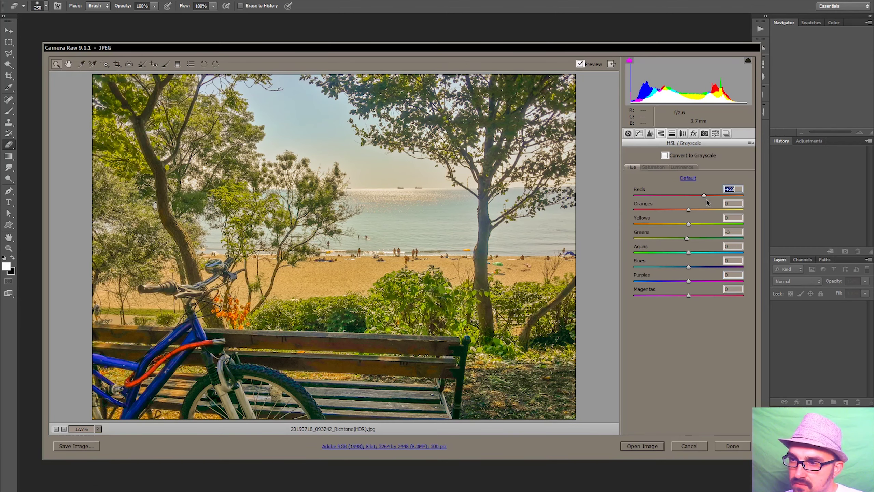
{"action": "left_click_drag", "start_coordinate": [762, 197], "coordinate": [680, 195]}
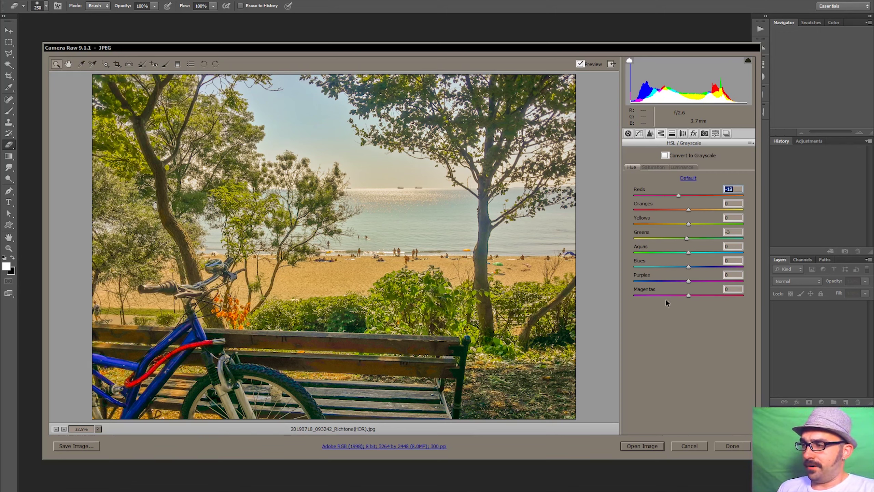
{"action": "left_click", "coordinate": [650, 134]}
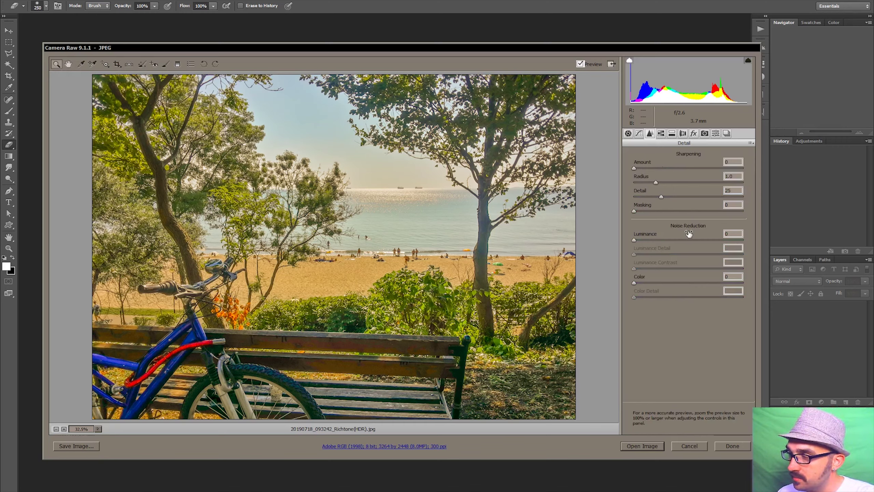
Step: Inspect the tree trunk at 100% and set Color noise reduction to 28 with Color Detail 50
{"action": "left_click", "coordinate": [98, 429]}
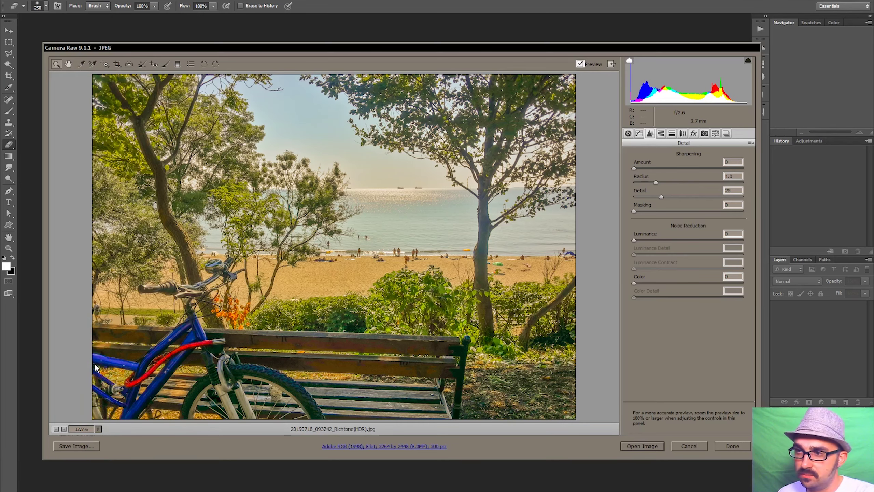
{"action": "left_click", "coordinate": [96, 367]}
{"action": "scroll", "coordinate": [417, 215], "scroll_direction": "up", "scroll_amount": 5}
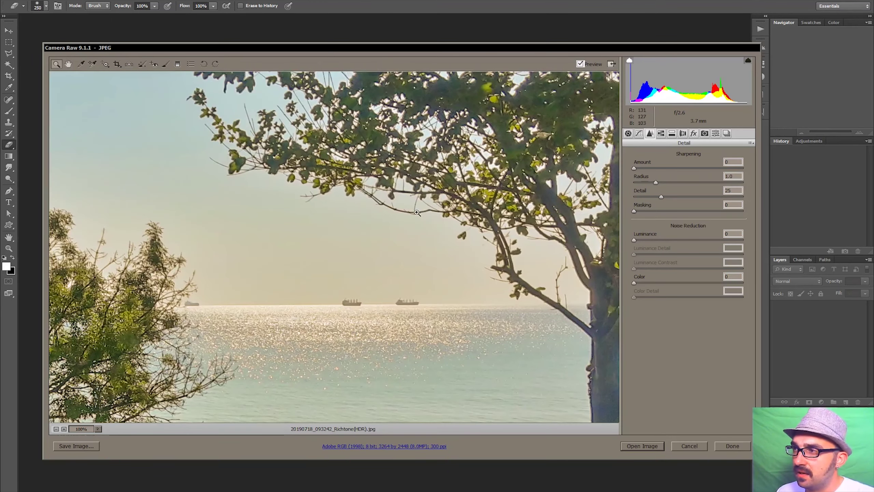
{"action": "left_click_drag", "start_coordinate": [397, 193], "coordinate": [395, 269]}
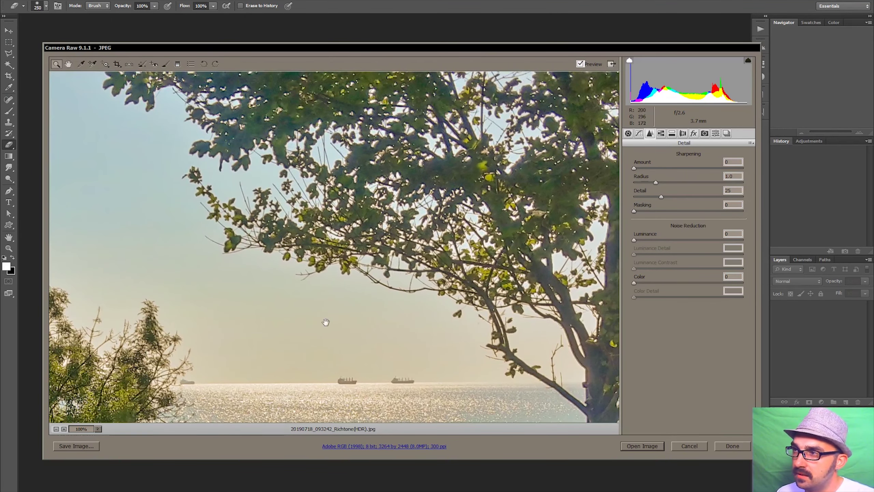
{"action": "left_click_drag", "start_coordinate": [326, 321], "coordinate": [269, 250]}
{"action": "left_click_drag", "start_coordinate": [360, 313], "coordinate": [331, 248]}
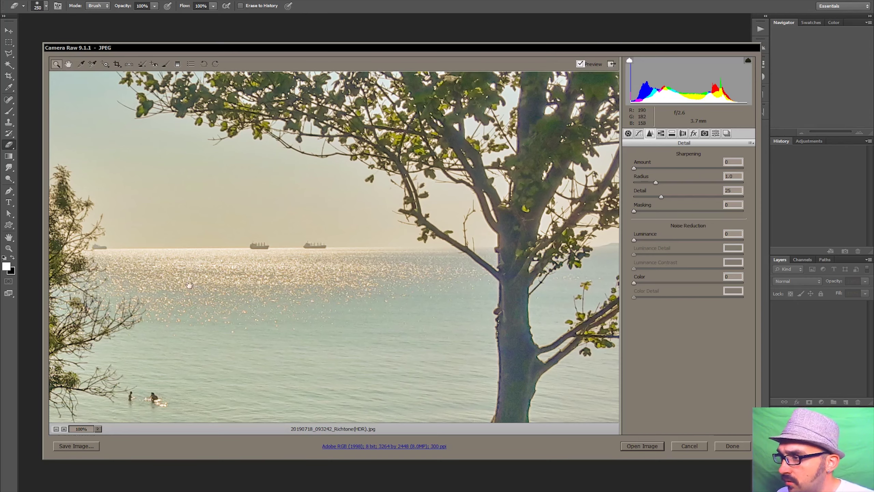
{"action": "left_click_drag", "start_coordinate": [466, 418], "coordinate": [289, 360]}
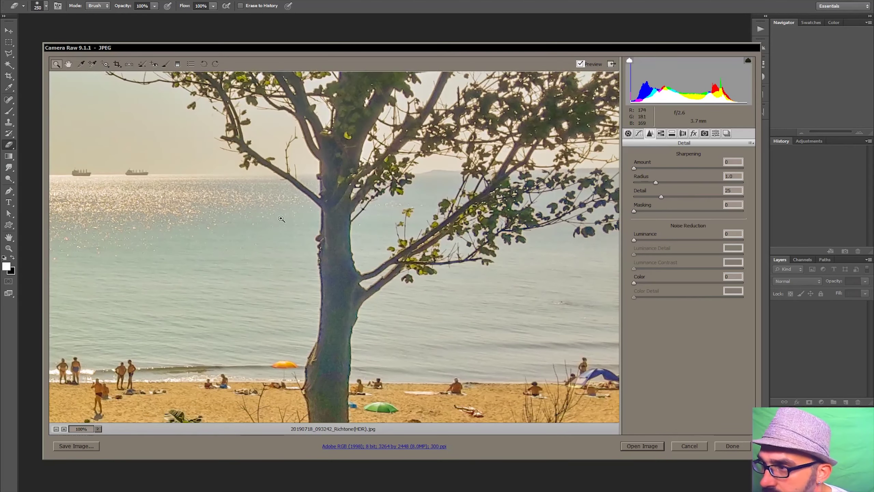
{"action": "left_click_drag", "start_coordinate": [206, 228], "coordinate": [484, 398]}
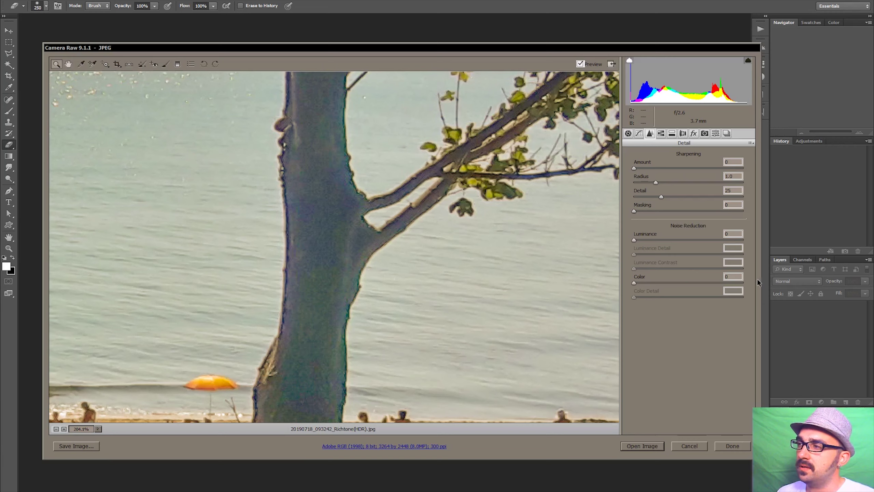
{"action": "left_click_drag", "start_coordinate": [662, 283], "coordinate": [742, 283]}
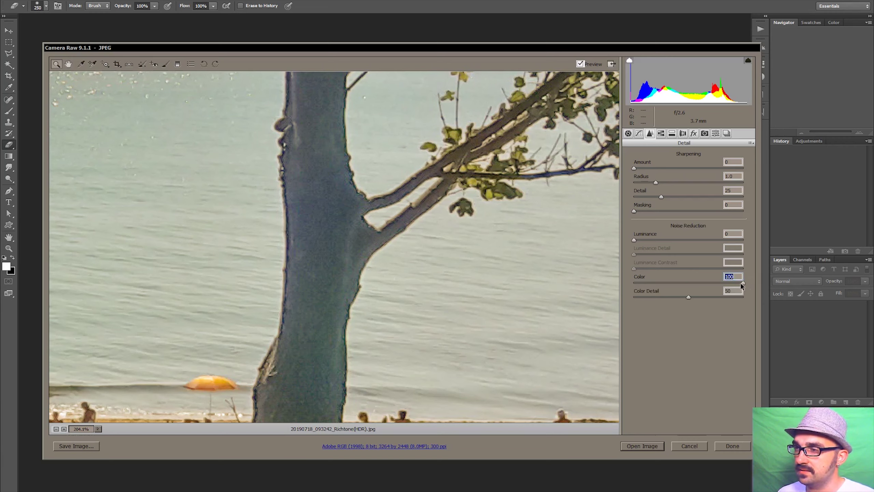
{"action": "mouse_move", "coordinate": [690, 282]}
{"action": "left_mouse_down"}
{"action": "mouse_move", "coordinate": [593, 285]}
{"action": "mouse_move", "coordinate": [716, 284]}
{"action": "mouse_move", "coordinate": [565, 280]}
{"action": "mouse_move", "coordinate": [664, 280]}
{"action": "left_mouse_up"}
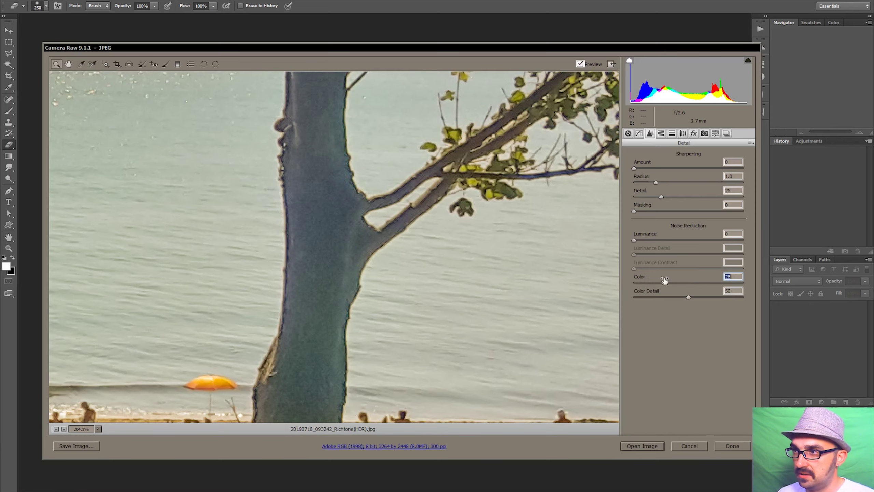
{"action": "key", "text": "ctrl+0"}
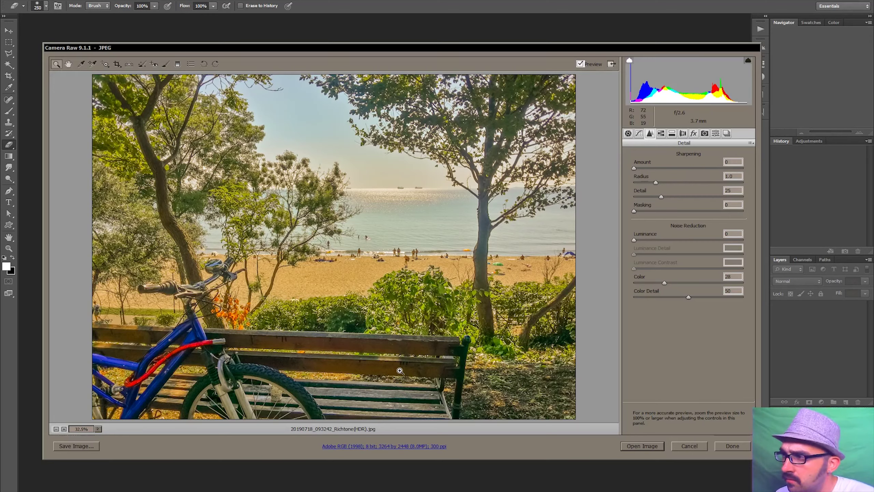
Step: View the beach photo at 100% and pan across the treetops, sea and ships
{"action": "left_click", "coordinate": [98, 428]}
{"action": "left_click", "coordinate": [86, 371]}
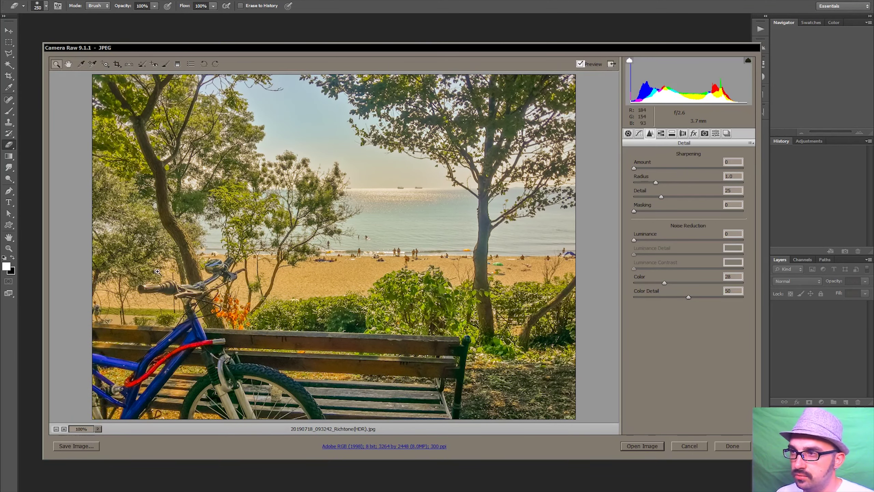
{"action": "left_click_drag", "start_coordinate": [245, 204], "coordinate": [314, 209]}
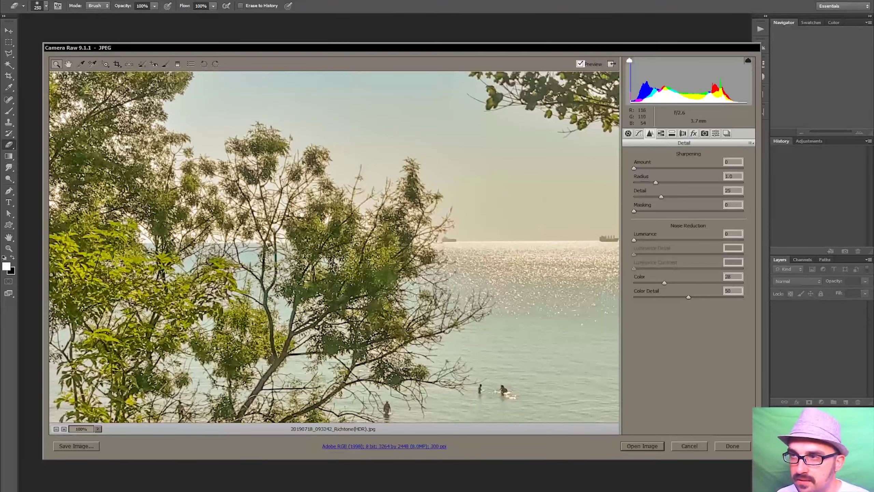
{"action": "left_click_drag", "start_coordinate": [314, 209], "coordinate": [369, 252]}
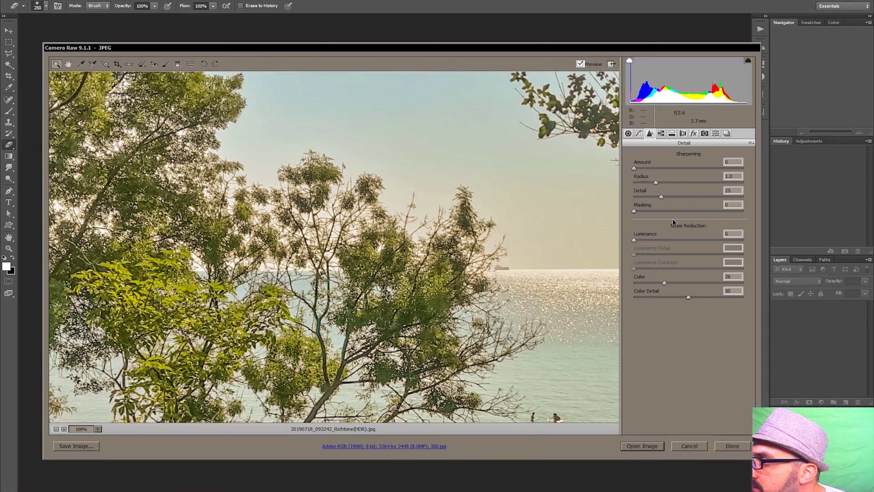
Step: Test sharpening strengths, finally leaving Amount at 0 and Radius at 0.5
{"action": "left_click_drag", "start_coordinate": [634, 168], "coordinate": [747, 180]}
{"action": "left_click_drag", "start_coordinate": [692, 168], "coordinate": [583, 164]}
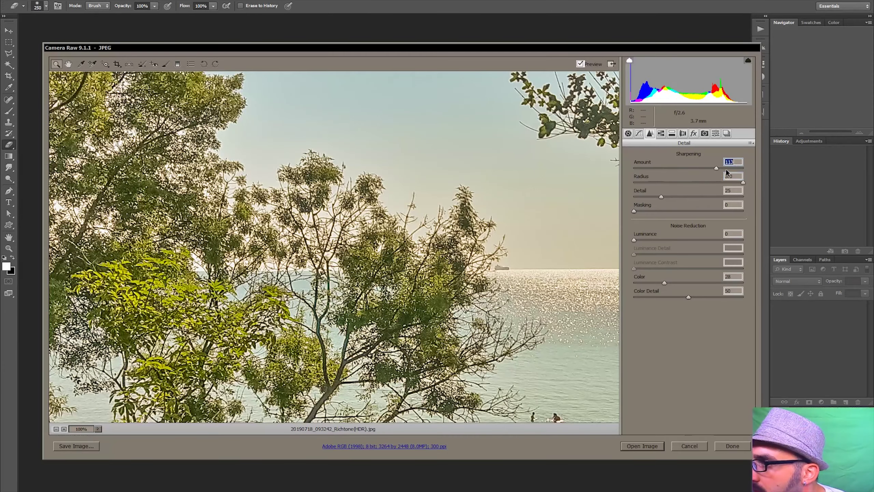
{"action": "left_click_drag", "start_coordinate": [654, 182], "coordinate": [564, 180]}
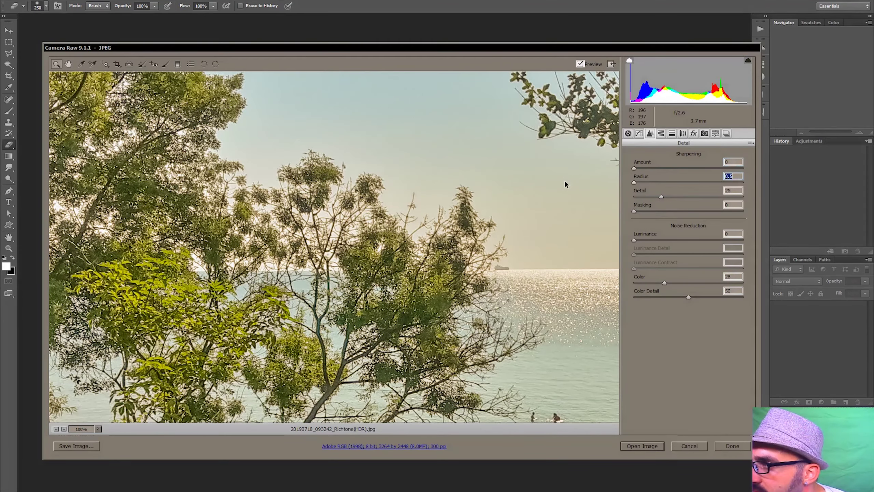
{"action": "mouse_move", "coordinate": [634, 168]}
{"action": "left_mouse_down"}
{"action": "mouse_move", "coordinate": [708, 169]}
{"action": "mouse_move", "coordinate": [682, 168]}
{"action": "mouse_move", "coordinate": [660, 183]}
{"action": "mouse_move", "coordinate": [670, 182]}
{"action": "mouse_move", "coordinate": [613, 163]}
{"action": "left_mouse_up"}
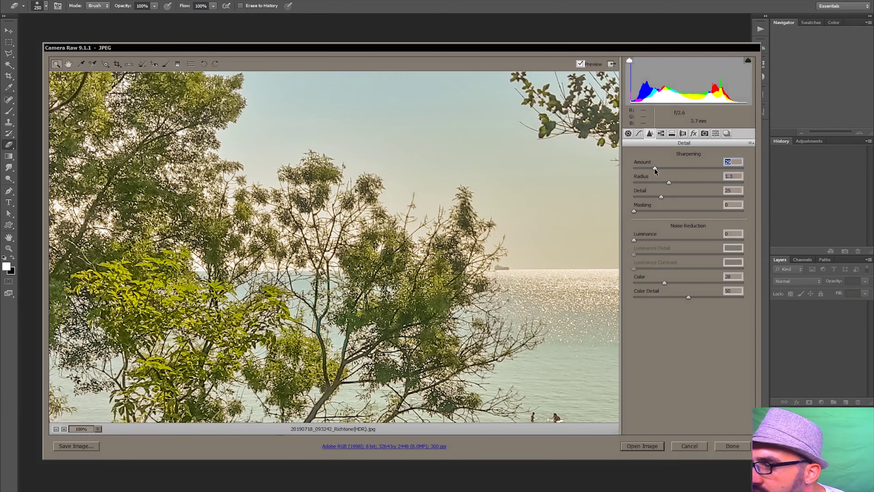
{"action": "left_click_drag", "start_coordinate": [658, 182], "coordinate": [616, 182]}
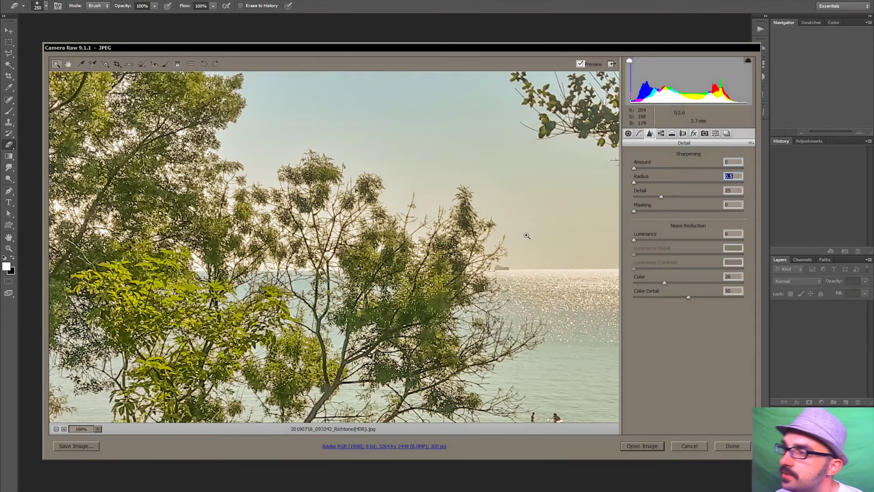
Step: Zoom into the tree foliage to inspect detail, then fit the photo and return to tone settings
{"action": "left_click_drag", "start_coordinate": [357, 268], "coordinate": [461, 361]}
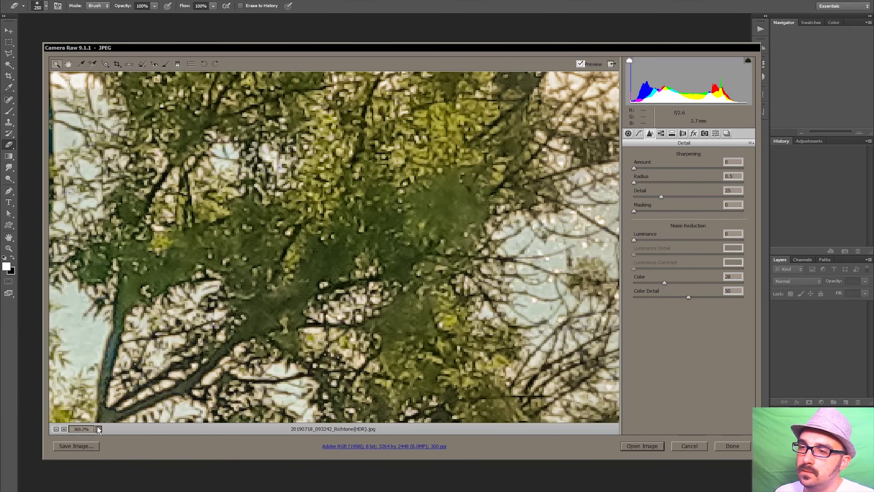
{"action": "key", "text": "ctrl+0"}
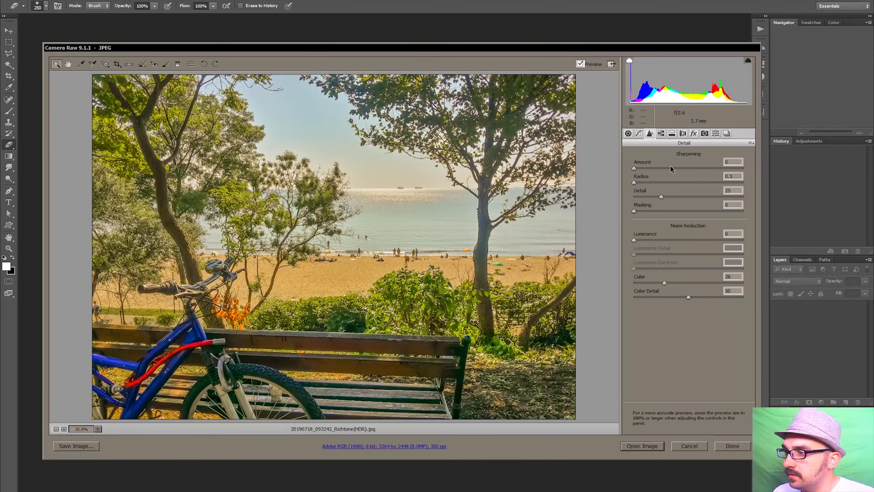
{"action": "key", "text": "ctrl+alt+1"}
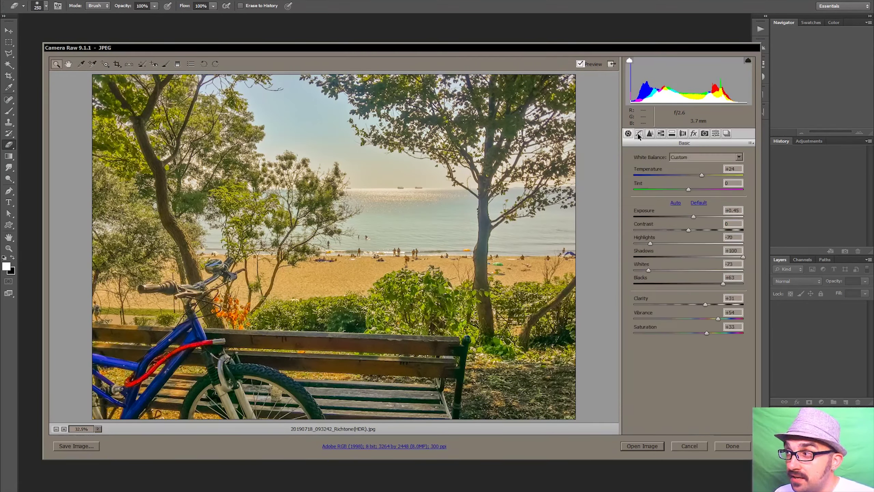
{"action": "left_click", "coordinate": [637, 133]}
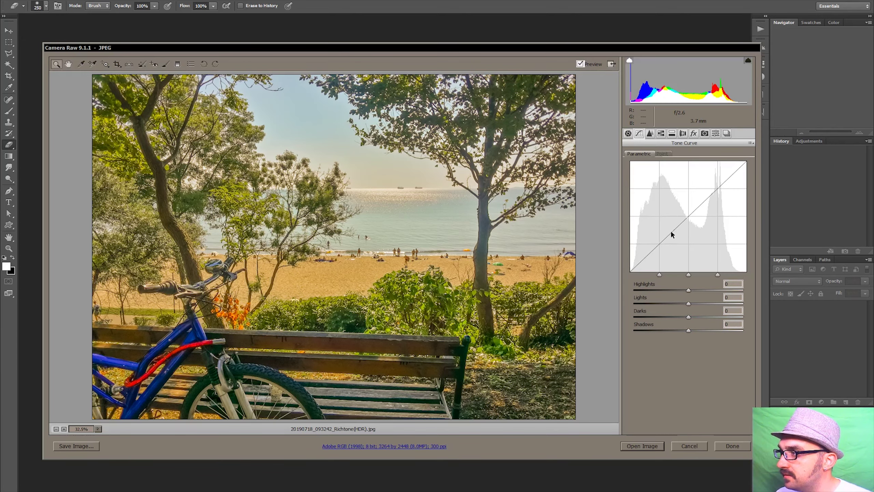
Step: Experiment with an S-shaped point tone curve, then reset the curve to Linear
{"action": "left_click", "coordinate": [662, 154]}
{"action": "left_click_drag", "start_coordinate": [674, 254], "coordinate": [655, 275]}
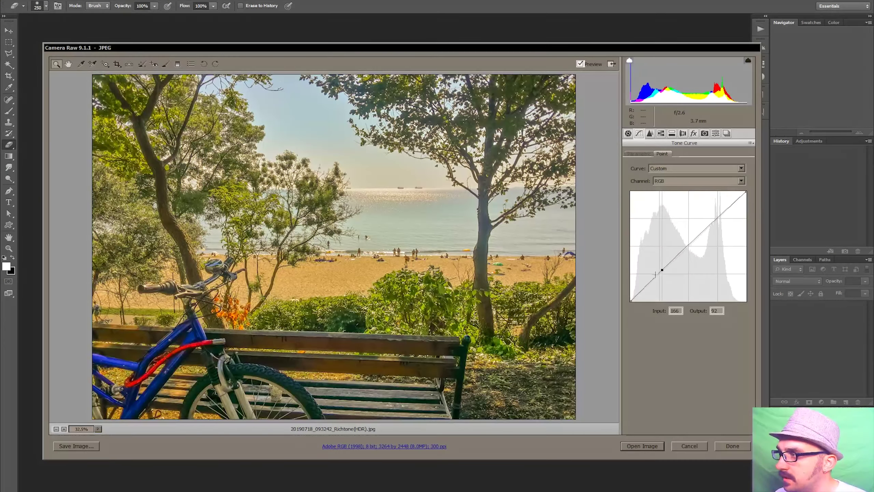
{"action": "left_click_drag", "start_coordinate": [662, 270], "coordinate": [660, 280]}
{"action": "left_click_drag", "start_coordinate": [689, 246], "coordinate": [689, 233]}
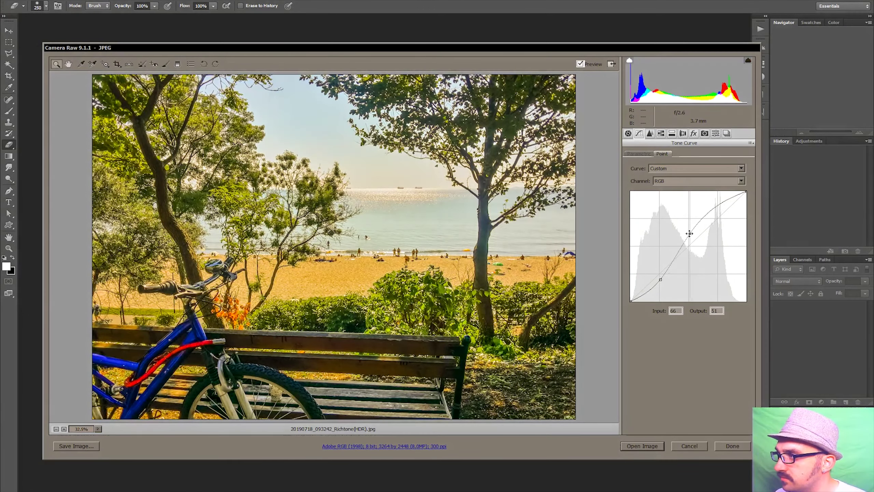
{"action": "mouse_move", "coordinate": [660, 279]}
{"action": "left_mouse_down"}
{"action": "mouse_move", "coordinate": [665, 285]}
{"action": "mouse_move", "coordinate": [650, 266]}
{"action": "left_mouse_up"}
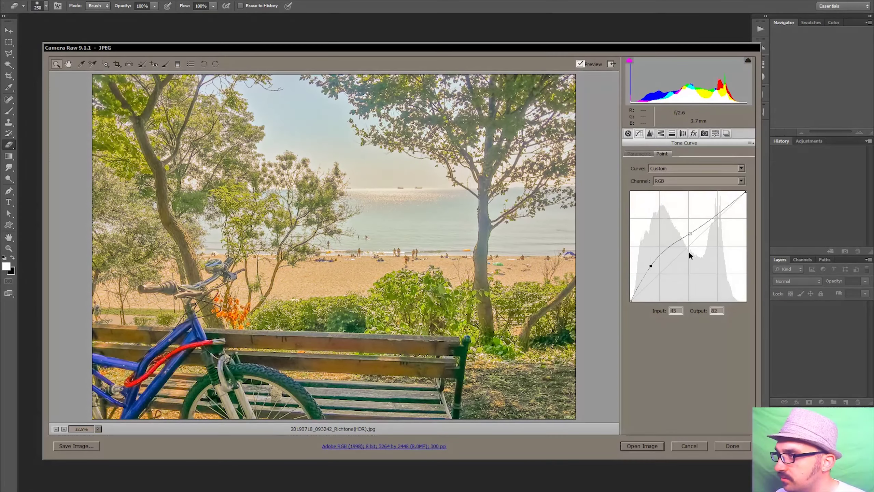
{"action": "left_click_drag", "start_coordinate": [690, 233], "coordinate": [695, 252]}
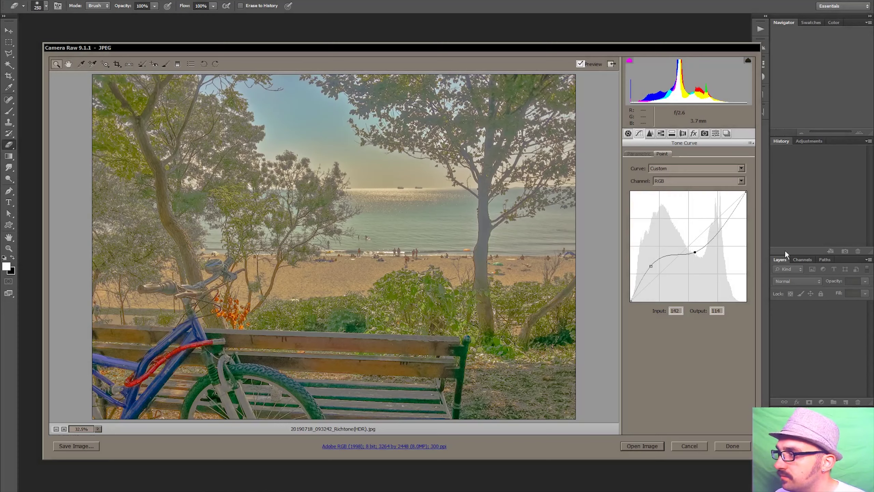
{"action": "left_click", "coordinate": [682, 167]}
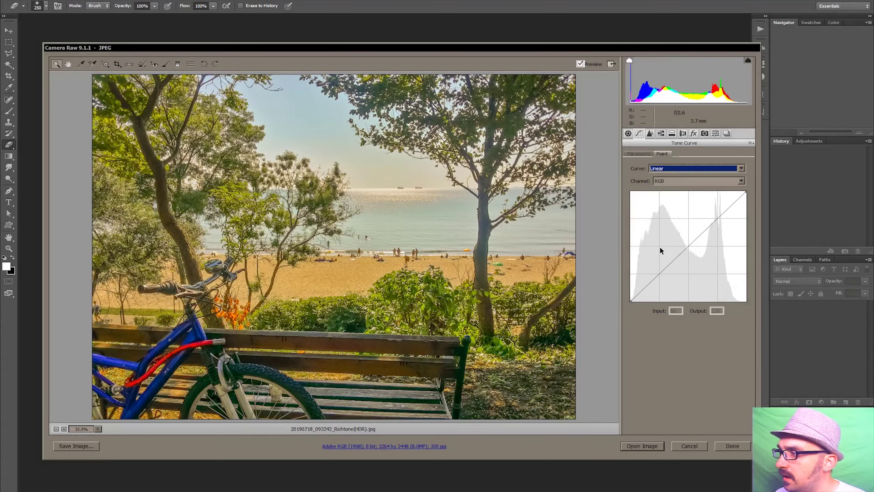
Step: Browse the HSL hue adjustments and the Split Toning settings
{"action": "left_click", "coordinate": [660, 133]}
{"action": "left_click", "coordinate": [661, 134]}
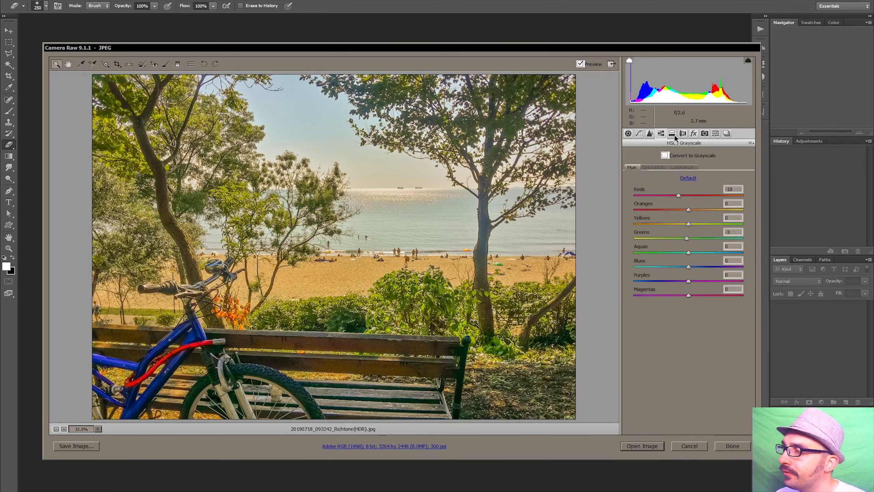
{"action": "left_click", "coordinate": [672, 133]}
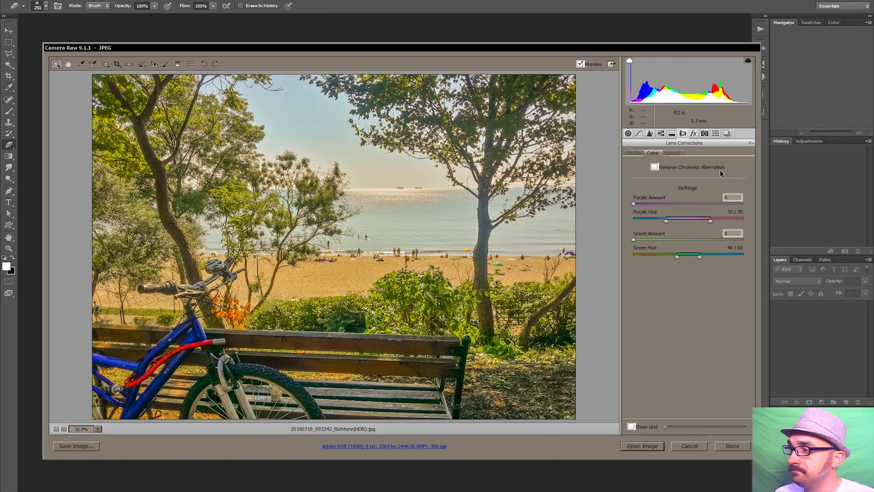
Step: Adjust the purple and green Defringe amounts, nudging green to 1
{"action": "left_click", "coordinate": [636, 204]}
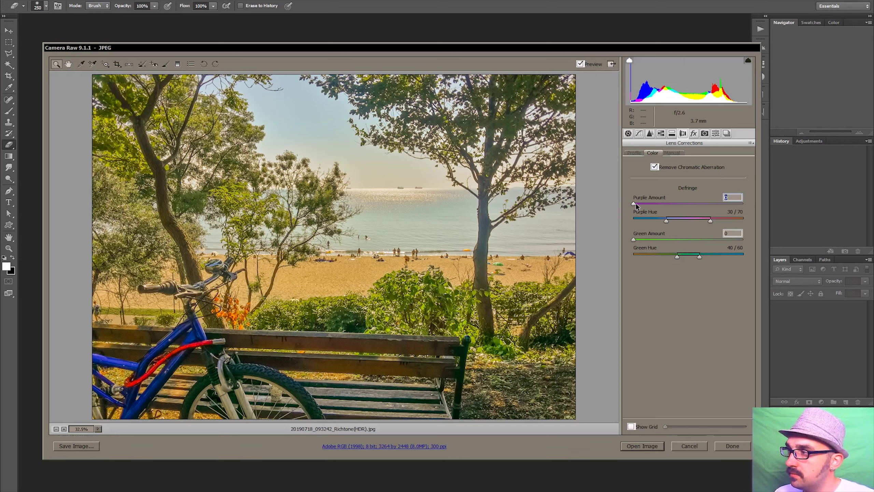
{"action": "left_click", "coordinate": [637, 239]}
{"action": "left_click", "coordinate": [637, 205]}
{"action": "left_click", "coordinate": [638, 239]}
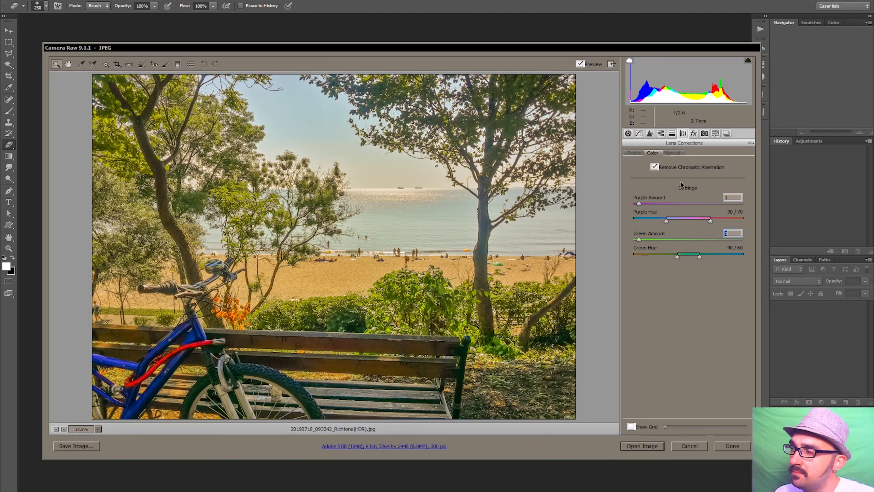
Step: Test manual lens Distortion from strong pincushion to -100, then reset it to 0
{"action": "left_click", "coordinate": [672, 153]}
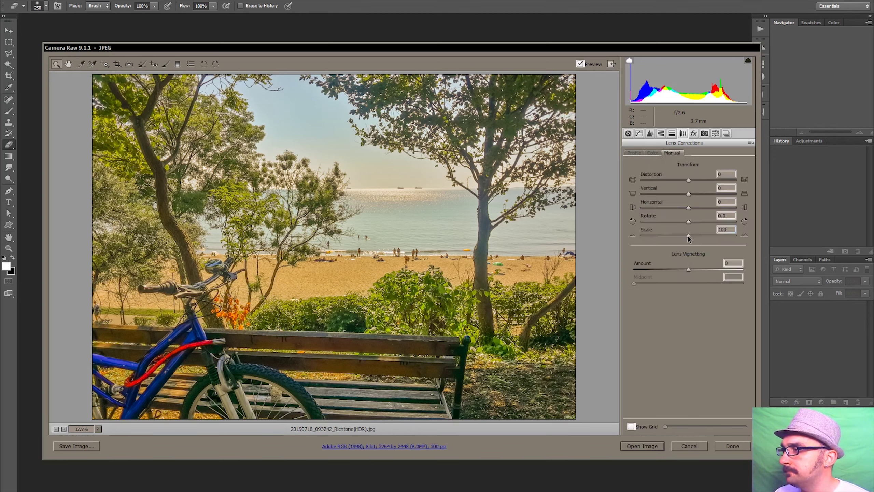
{"action": "left_click_drag", "start_coordinate": [685, 176], "coordinate": [732, 180]}
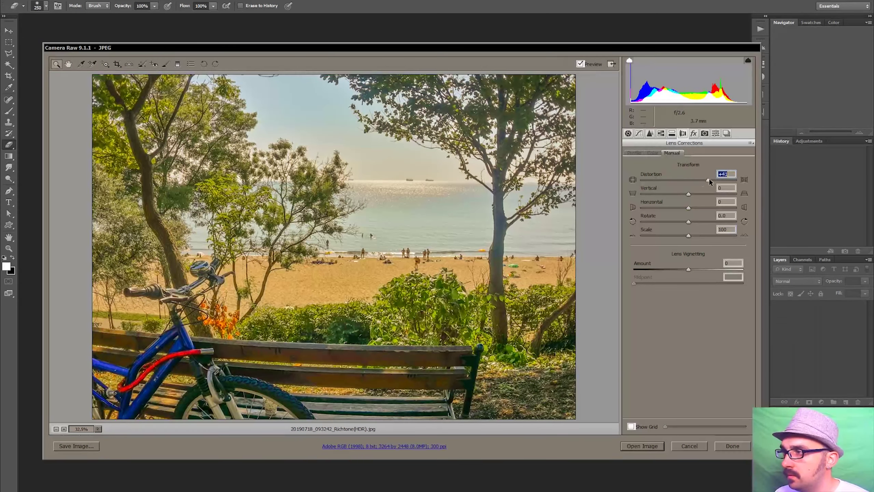
{"action": "left_click_drag", "start_coordinate": [732, 180], "coordinate": [641, 178]}
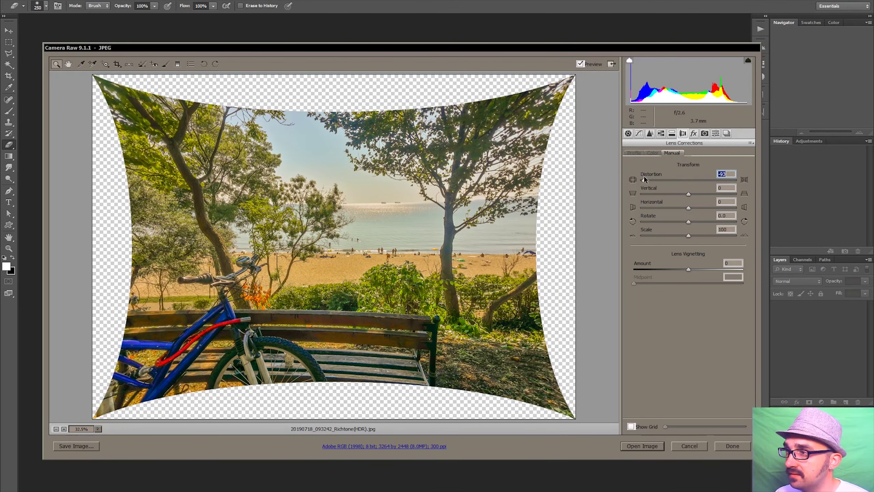
{"action": "type", "text": "0"}
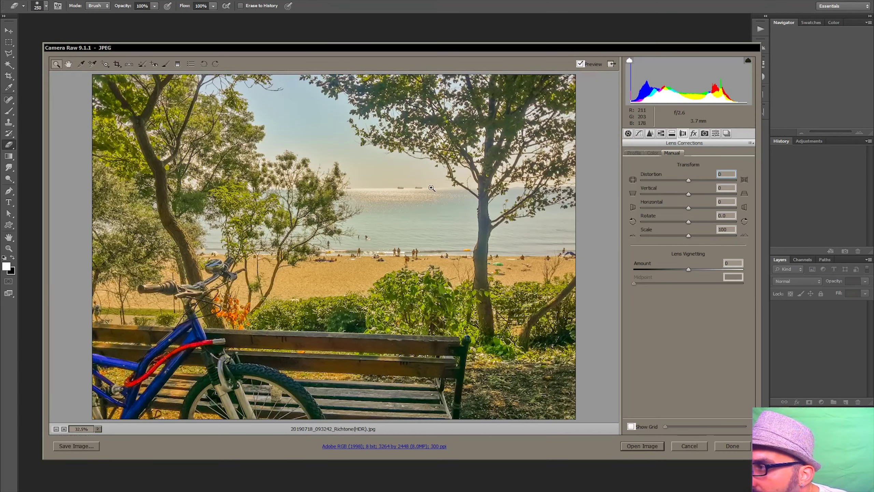
{"action": "left_click_drag", "start_coordinate": [689, 180], "coordinate": [682, 179]}
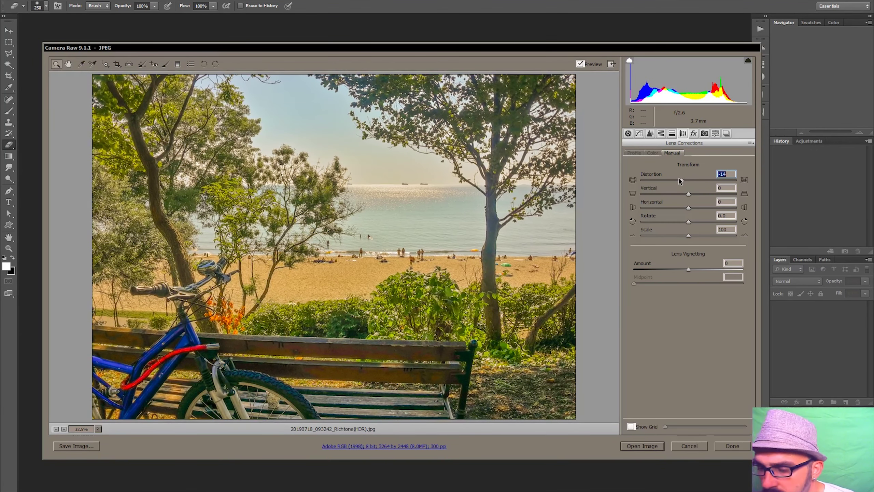
{"action": "double_click", "coordinate": [682, 179]}
Step: Try Vertical +24 and Horizontal +37 perspective, then reset Scale, Rotate and Horizontal to defaults
{"action": "left_click_drag", "start_coordinate": [689, 194], "coordinate": [699, 195]}
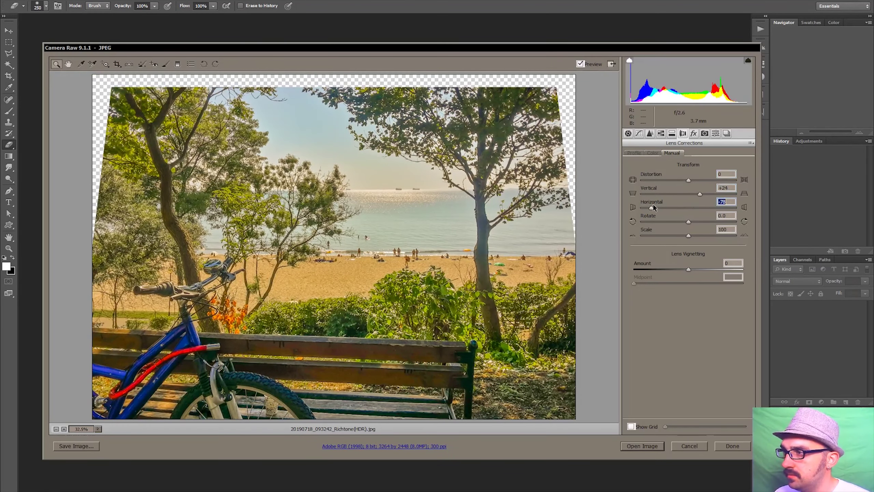
{"action": "mouse_move", "coordinate": [689, 208]}
{"action": "left_mouse_down"}
{"action": "mouse_move", "coordinate": [706, 208]}
{"action": "mouse_move", "coordinate": [669, 221]}
{"action": "mouse_move", "coordinate": [712, 236]}
{"action": "left_mouse_up"}
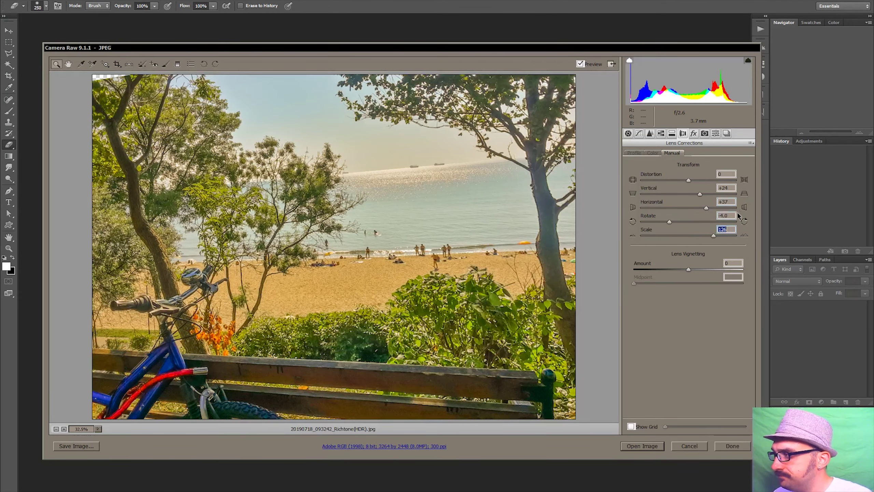
{"action": "double_click", "coordinate": [712, 235]}
{"action": "double_click", "coordinate": [669, 221]}
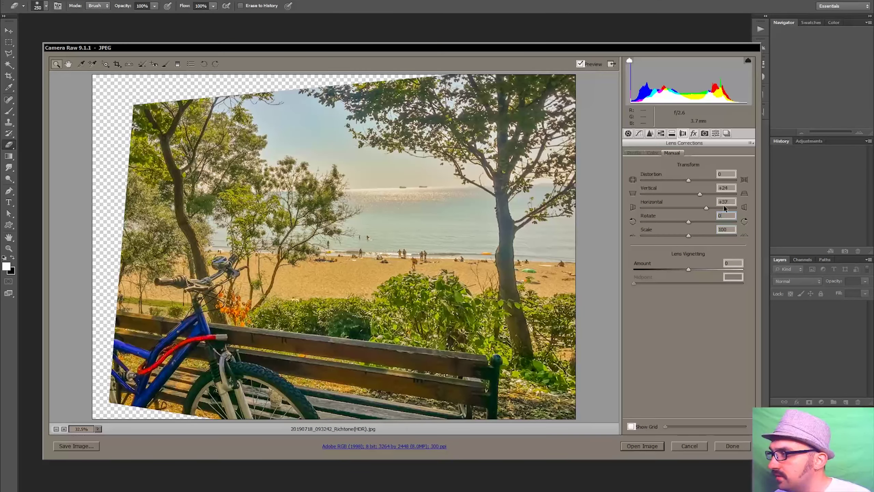
{"action": "double_click", "coordinate": [706, 208]}
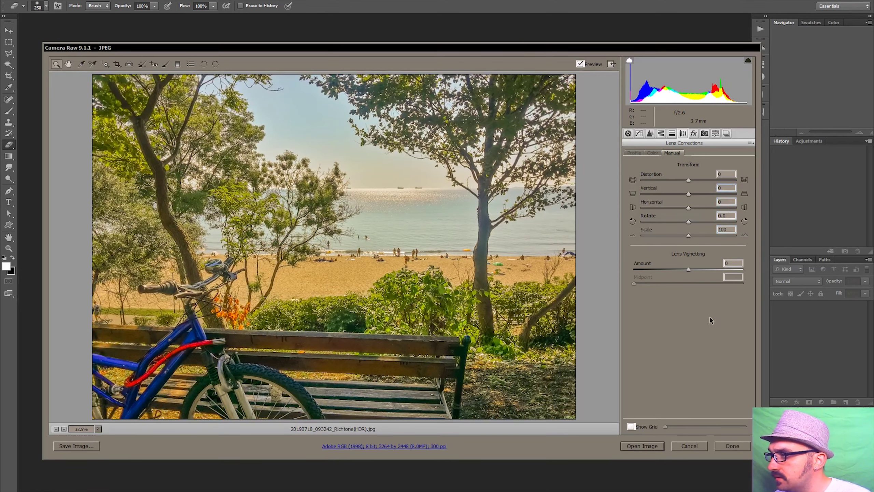
{"action": "left_click", "coordinate": [704, 133]}
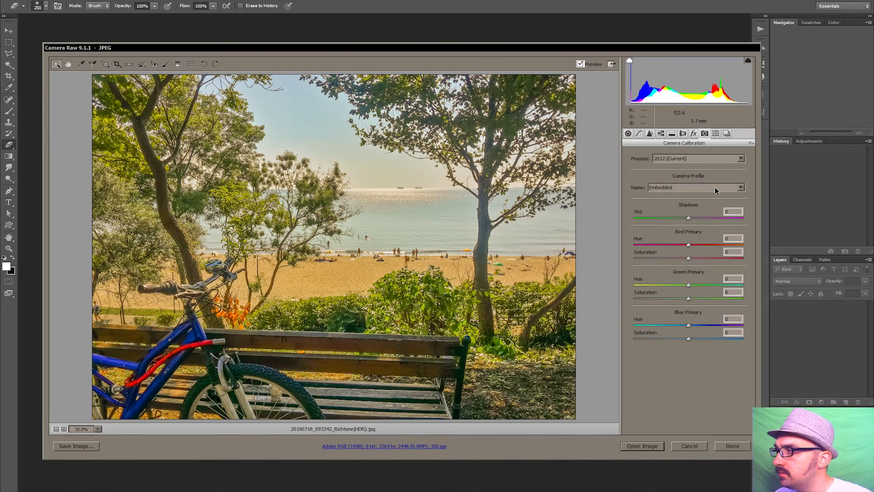
Step: Look through the saved Camera Raw presets and snapshots without applying any, then return to Basic
{"action": "left_click", "coordinate": [715, 133]}
{"action": "left_click", "coordinate": [716, 134]}
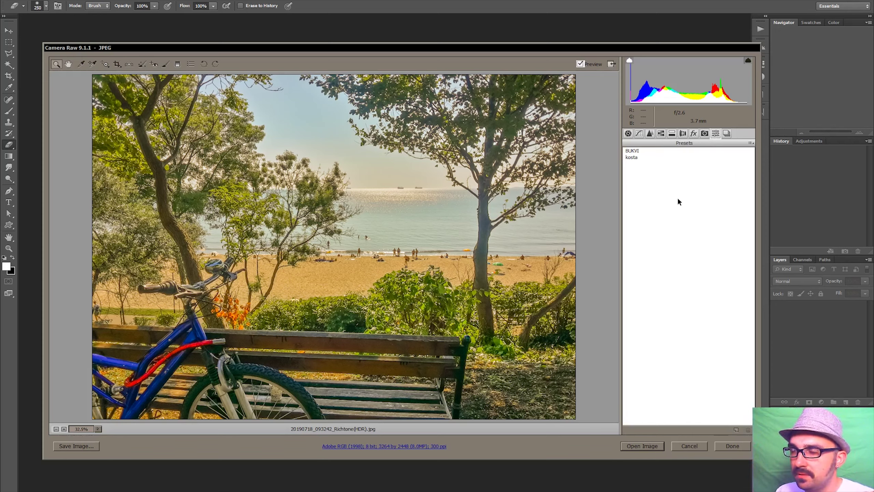
{"action": "left_click", "coordinate": [751, 144]}
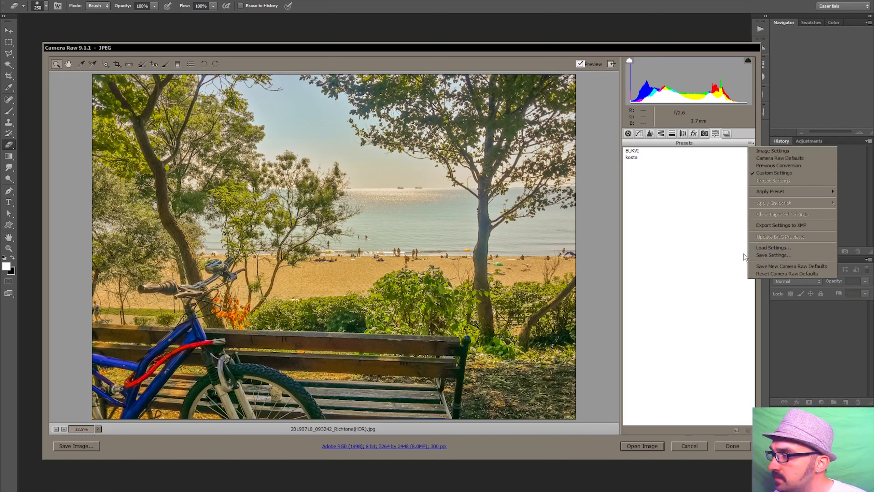
{"action": "left_click", "coordinate": [757, 255]}
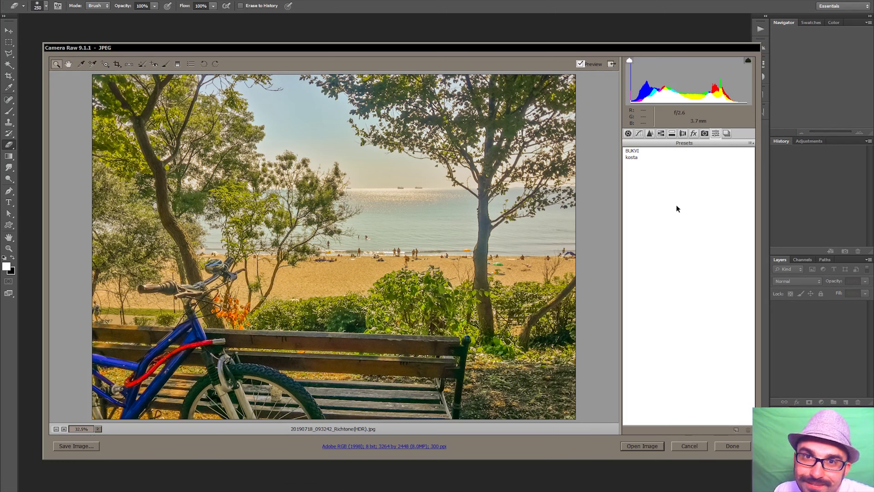
{"action": "left_click", "coordinate": [727, 133]}
{"action": "left_click", "coordinate": [628, 134]}
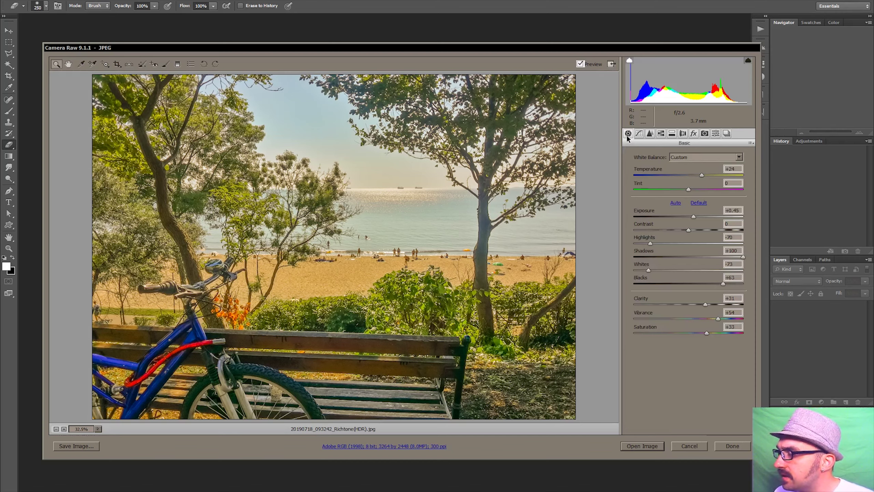
Step: Set Tint +22, Blacks +84, Contrast -26 and Clarity +22, then open the image in Photoshop
{"action": "mouse_move", "coordinate": [691, 190]}
{"action": "left_mouse_down"}
{"action": "mouse_move", "coordinate": [709, 193]}
{"action": "mouse_move", "coordinate": [702, 175]}
{"action": "left_mouse_up"}
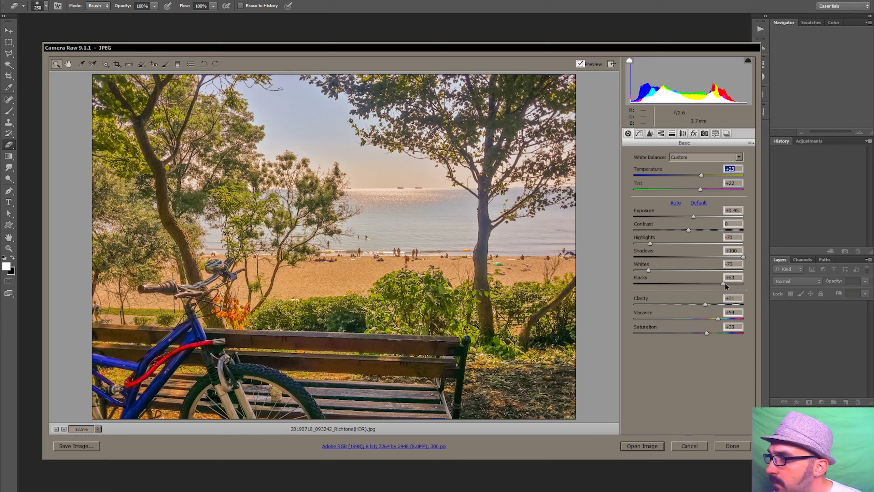
{"action": "left_click_drag", "start_coordinate": [723, 283], "coordinate": [734, 285]}
{"action": "left_click", "coordinate": [742, 257]}
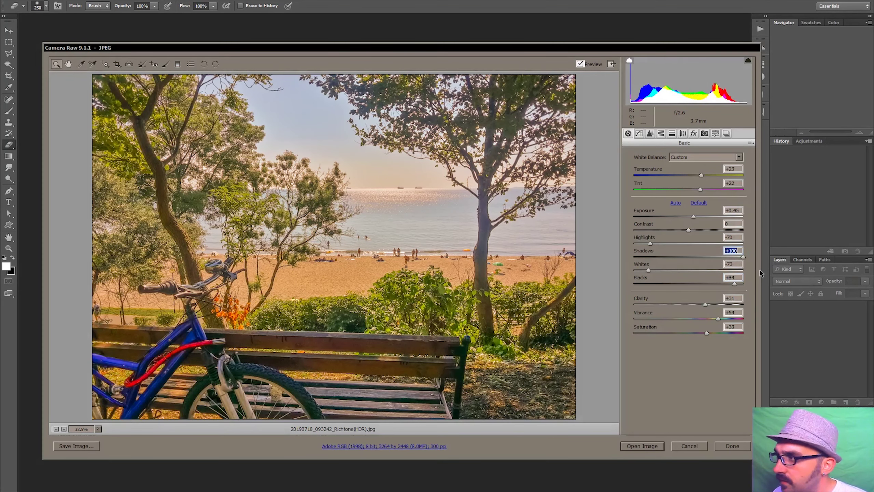
{"action": "left_click_drag", "start_coordinate": [688, 229], "coordinate": [674, 231]}
{"action": "left_click_drag", "start_coordinate": [720, 305], "coordinate": [693, 304]}
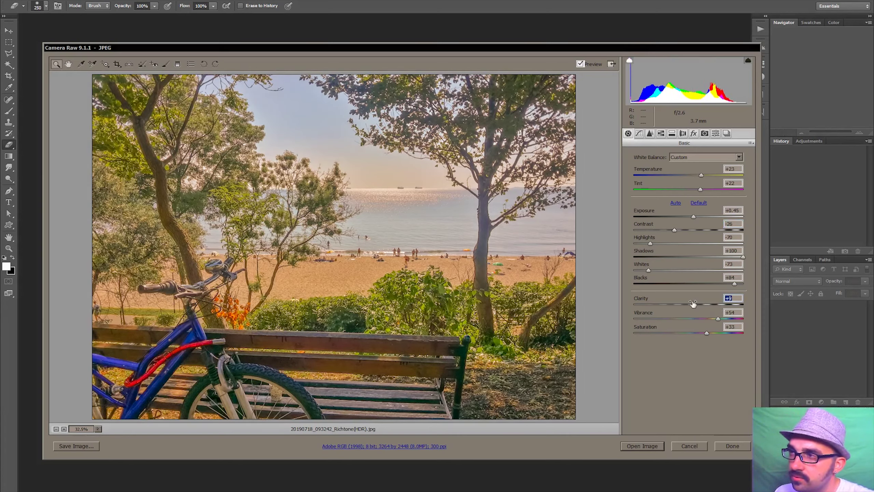
{"action": "left_click_drag", "start_coordinate": [693, 304], "coordinate": [700, 305]}
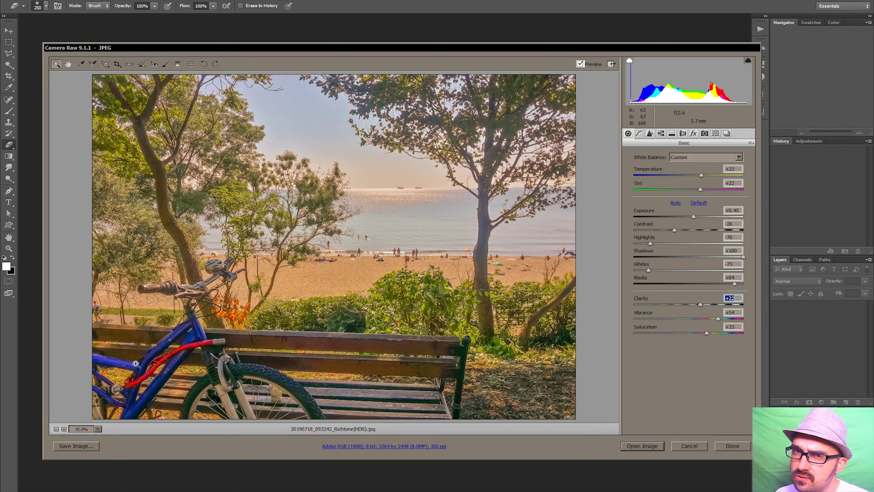
{"action": "left_click", "coordinate": [647, 446]}
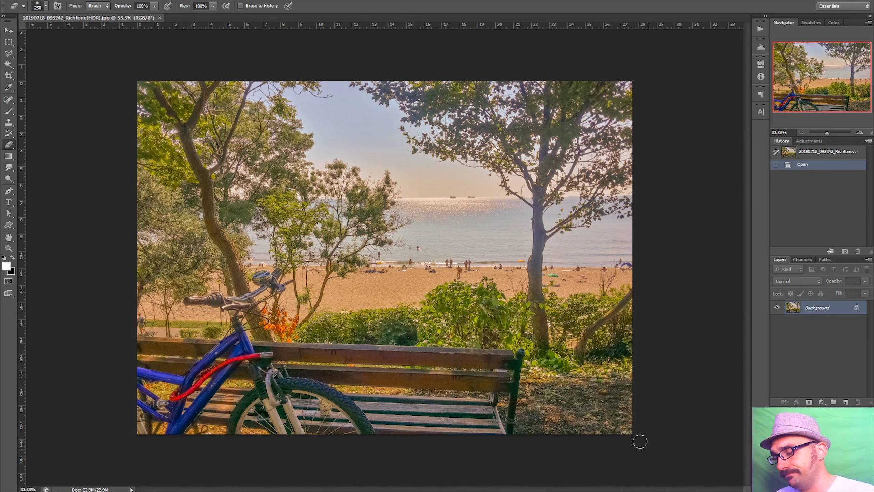
Step: Apply Color Balance shifting midtones slightly toward blue and highlights further toward yellow
{"action": "key", "text": "ctrl+b"}
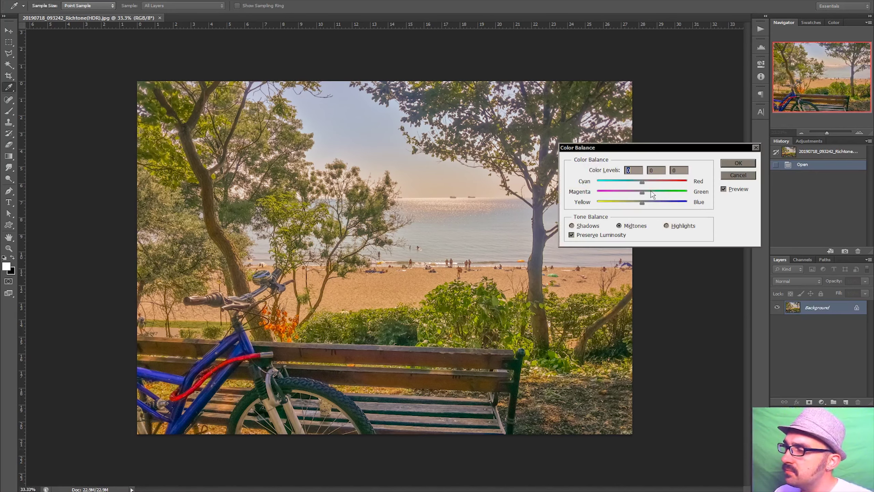
{"action": "mouse_move", "coordinate": [642, 203]}
{"action": "left_mouse_down"}
{"action": "mouse_move", "coordinate": [638, 181]}
{"action": "mouse_move", "coordinate": [648, 202]}
{"action": "mouse_move", "coordinate": [643, 182]}
{"action": "mouse_move", "coordinate": [640, 194]}
{"action": "left_mouse_up"}
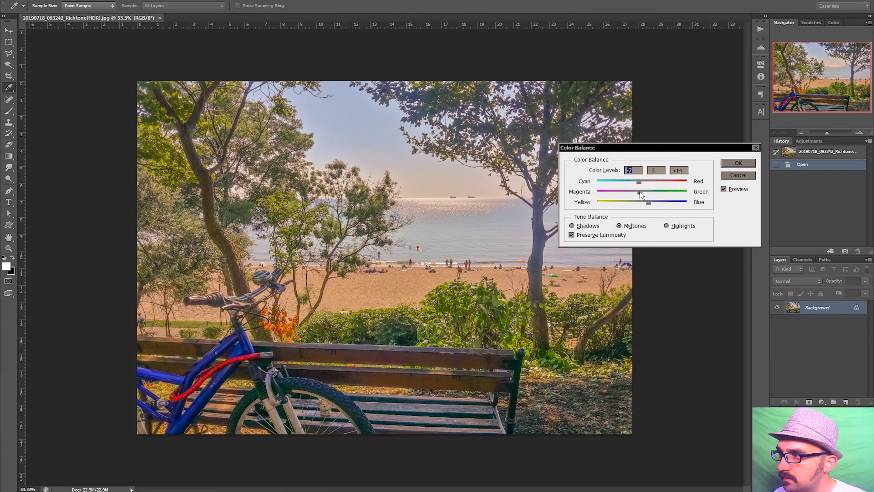
{"action": "left_click", "coordinate": [585, 226]}
{"action": "left_click", "coordinate": [666, 226]}
{"action": "left_click_drag", "start_coordinate": [642, 203], "coordinate": [635, 202]}
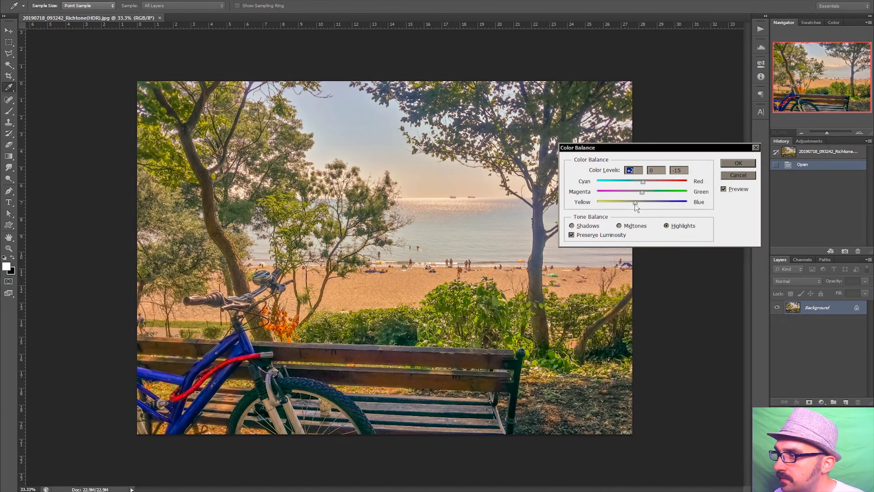
{"action": "mouse_move", "coordinate": [635, 202]}
{"action": "left_mouse_down"}
{"action": "mouse_move", "coordinate": [640, 192]}
{"action": "mouse_move", "coordinate": [632, 203]}
{"action": "left_mouse_up"}
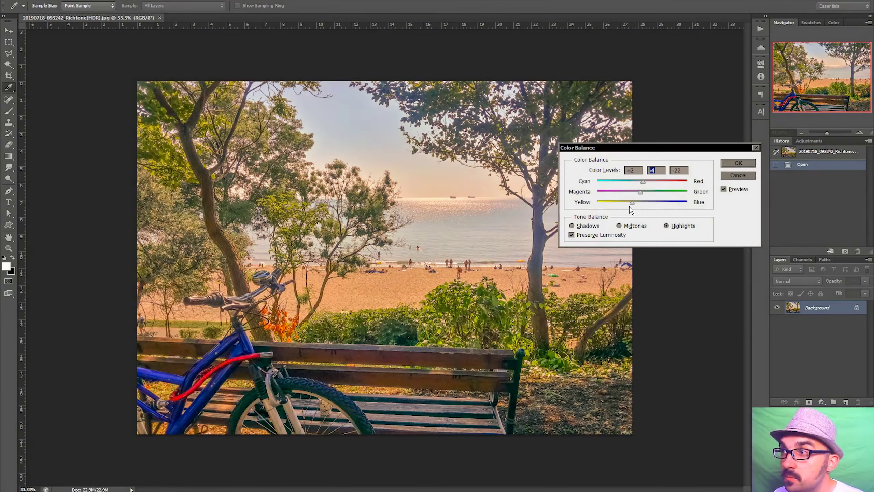
{"action": "left_click", "coordinate": [572, 225]}
{"action": "left_click", "coordinate": [666, 226]}
{"action": "key", "text": "e"}
{"action": "left_click", "coordinate": [738, 163]}
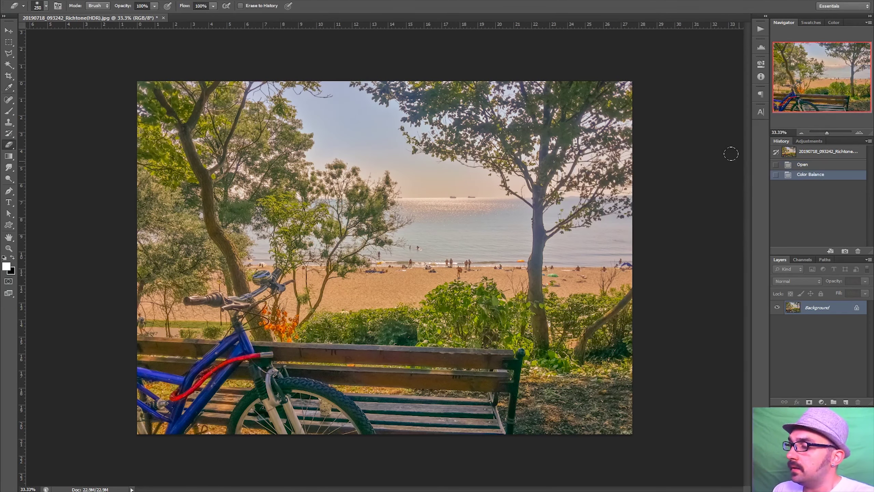
{"action": "key", "text": "ctrl+l"}
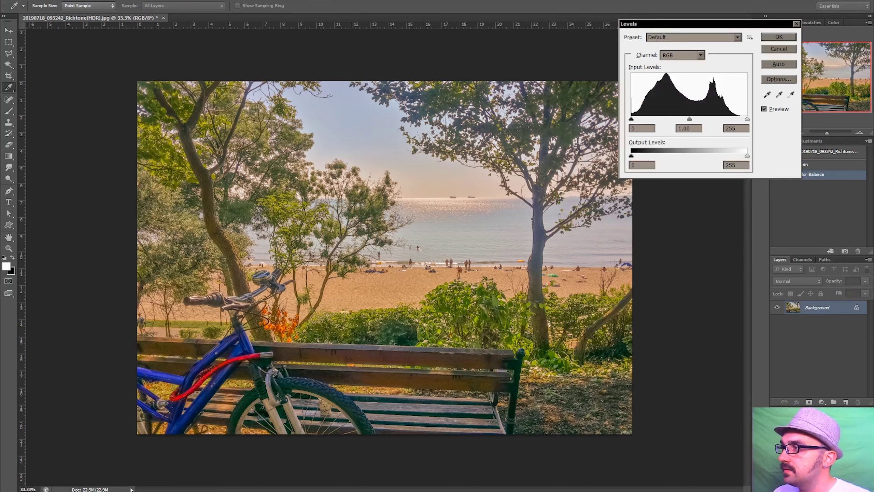
Step: Apply Levels with white input 240, inspect at 200%, and enter width 5000 in Image Size
{"action": "left_click_drag", "start_coordinate": [747, 120], "coordinate": [740, 119]}
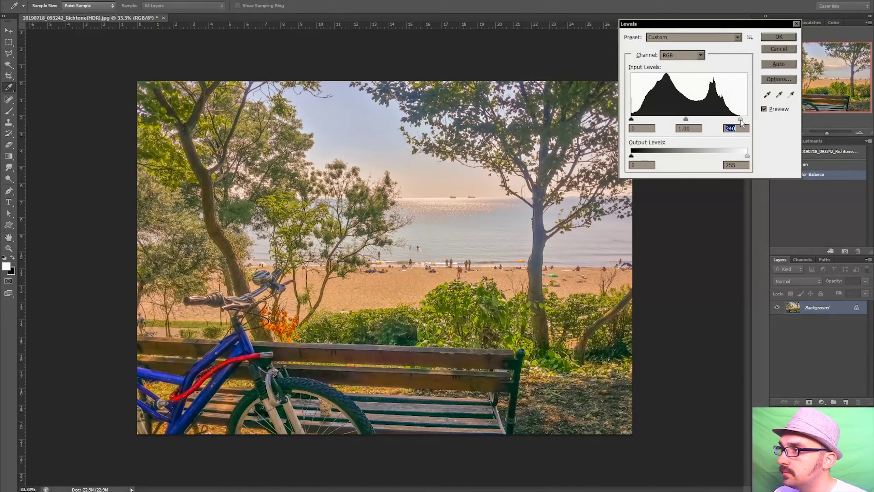
{"action": "left_click", "coordinate": [778, 38]}
{"action": "left_click", "coordinate": [859, 132]}
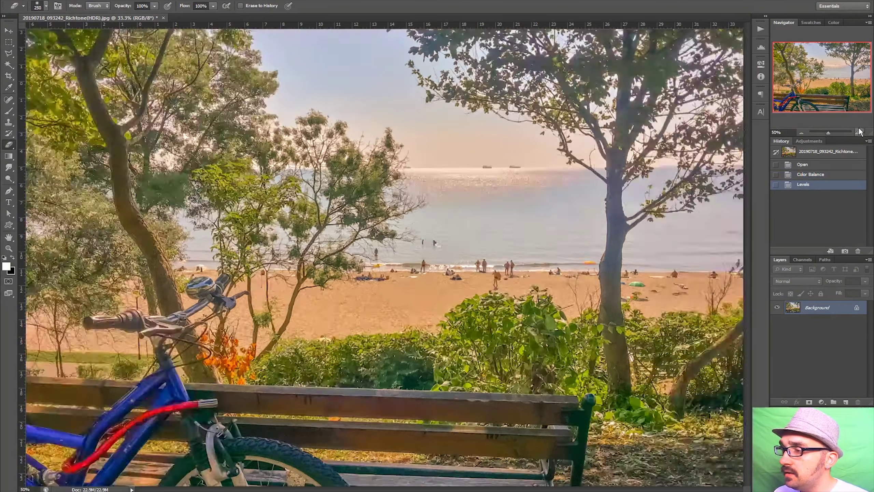
{"action": "left_click_drag", "start_coordinate": [826, 74], "coordinate": [816, 70]}
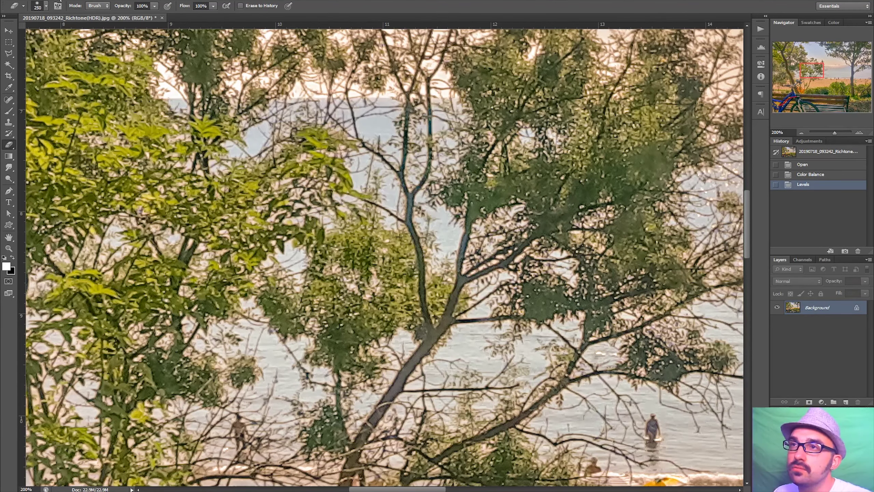
{"action": "left_click", "coordinate": [78, 51]}
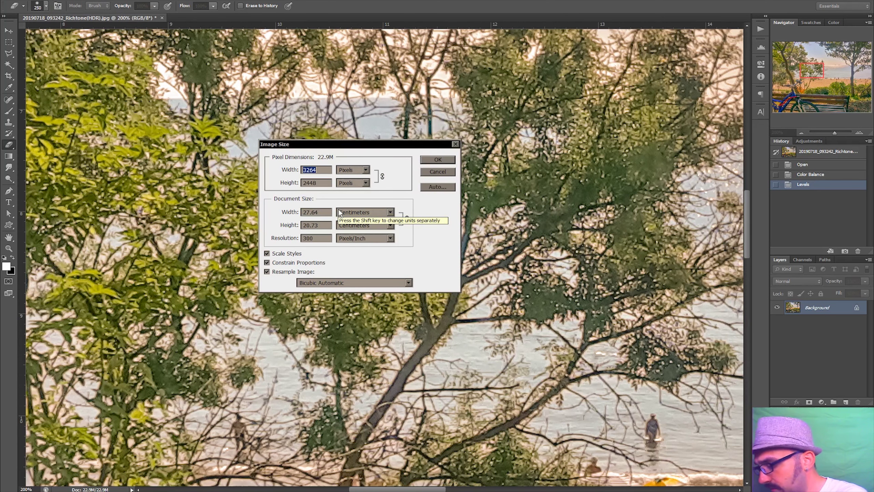
{"action": "type", "text": "5000"}
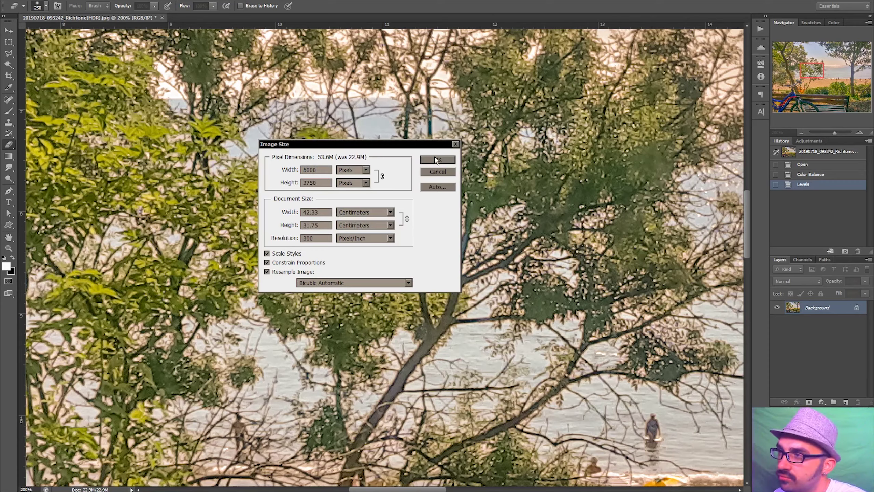
Step: Enlarge the photo to 5000 × 3750 pixels and add 7% Gaussian monochromatic noise
{"action": "left_click", "coordinate": [435, 156]}
{"action": "left_click", "coordinate": [148, 0]}
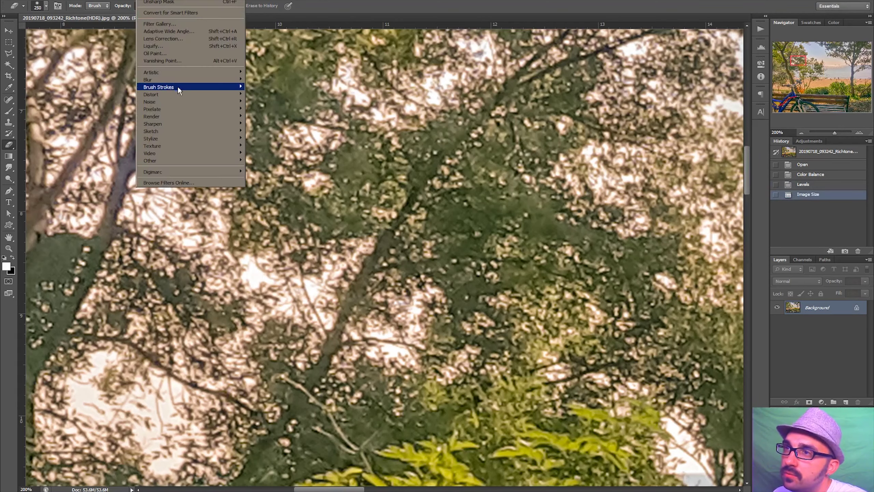
{"action": "mouse_move", "coordinate": [151, 101]}
{"action": "left_click", "coordinate": [268, 101]}
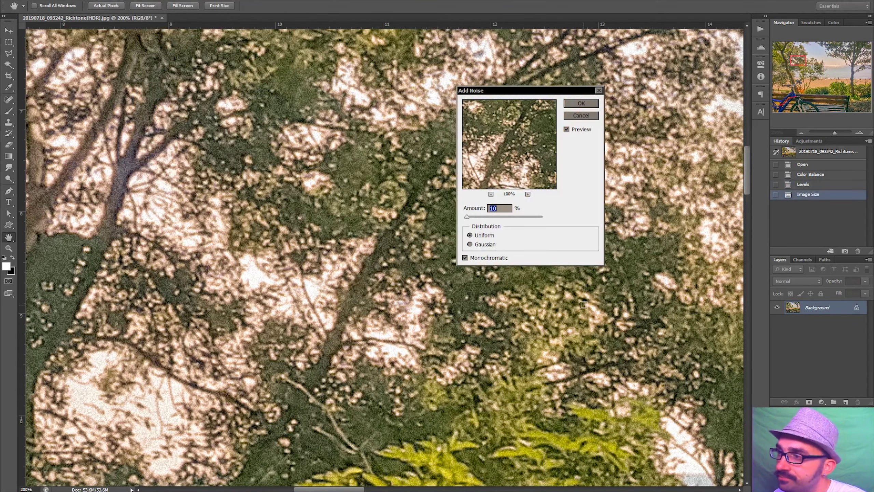
{"action": "left_click", "coordinate": [471, 244]}
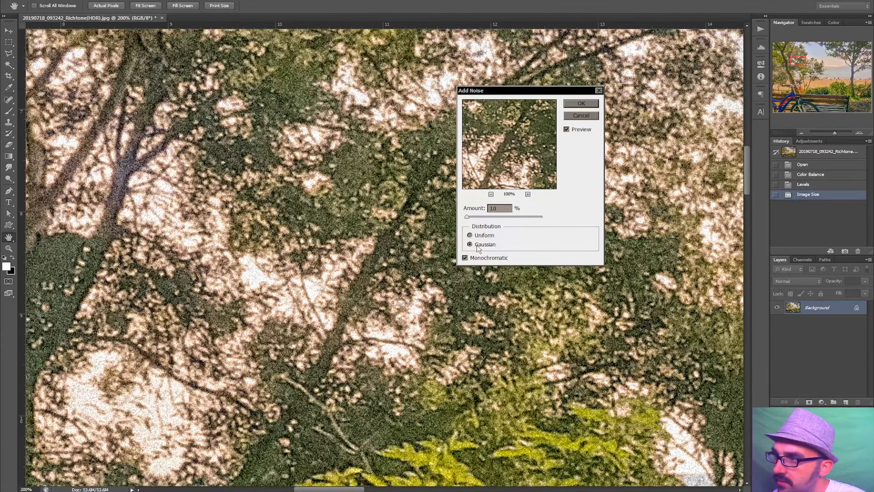
{"action": "left_click", "coordinate": [465, 258]}
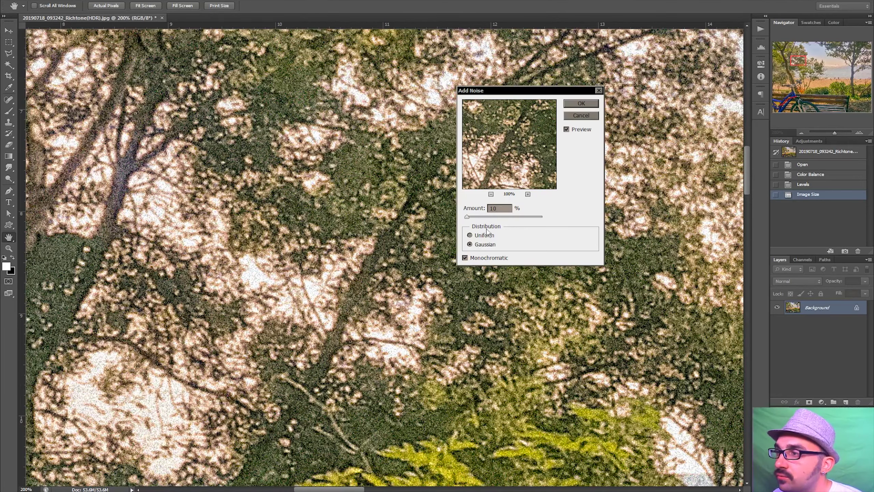
{"action": "left_click", "coordinate": [465, 258]}
{"action": "type", "text": "5"}
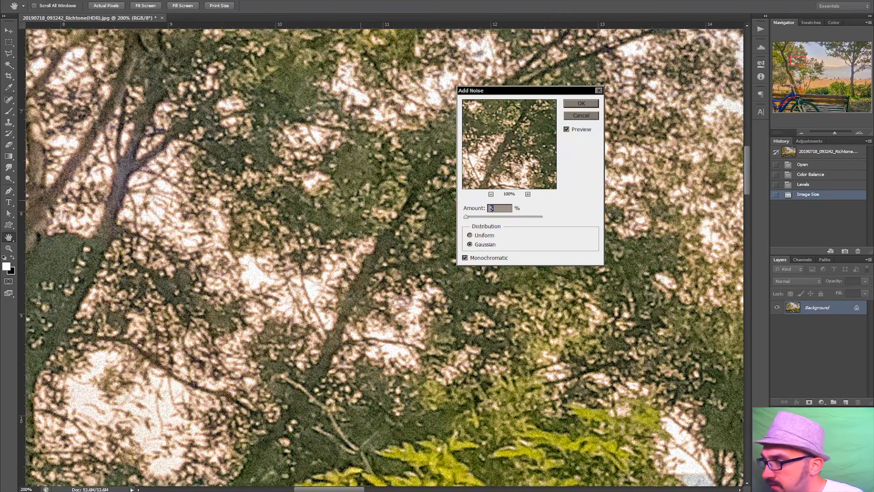
{"action": "type", "text": "8"}
{"action": "type", "text": "7"}
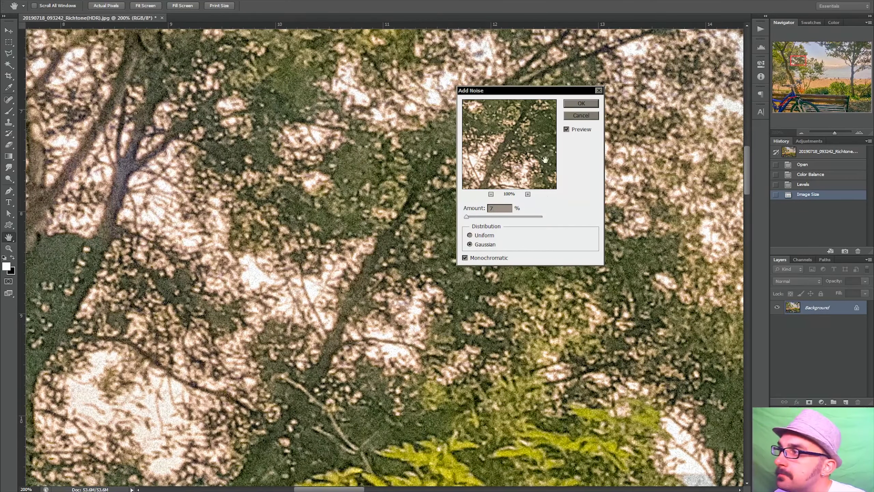
{"action": "key", "text": "Return"}
{"action": "key", "text": "e"}
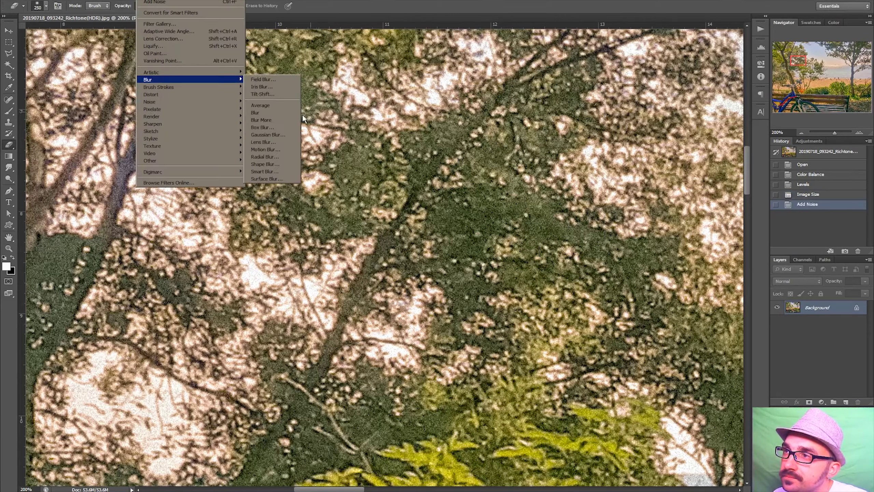
Step: Apply a light Blur, resize the image using width 330, and reselect the latest resize state
{"action": "left_click", "coordinate": [288, 113]}
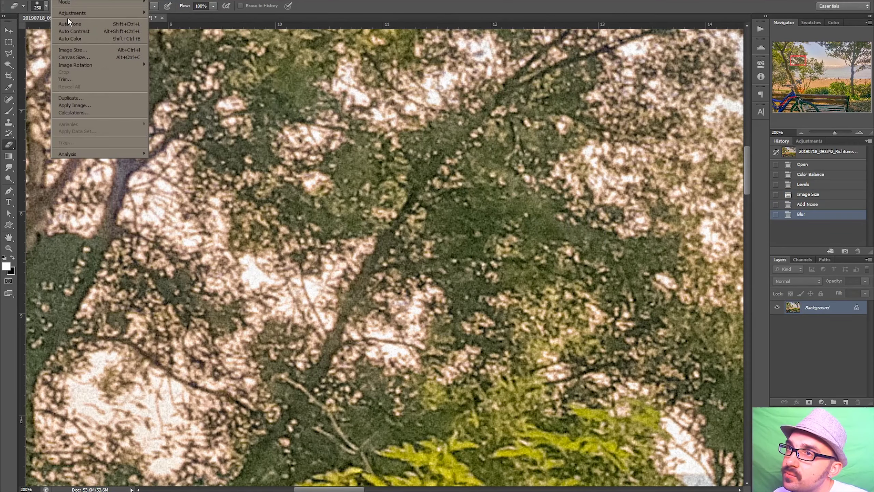
{"action": "left_click", "coordinate": [86, 45]}
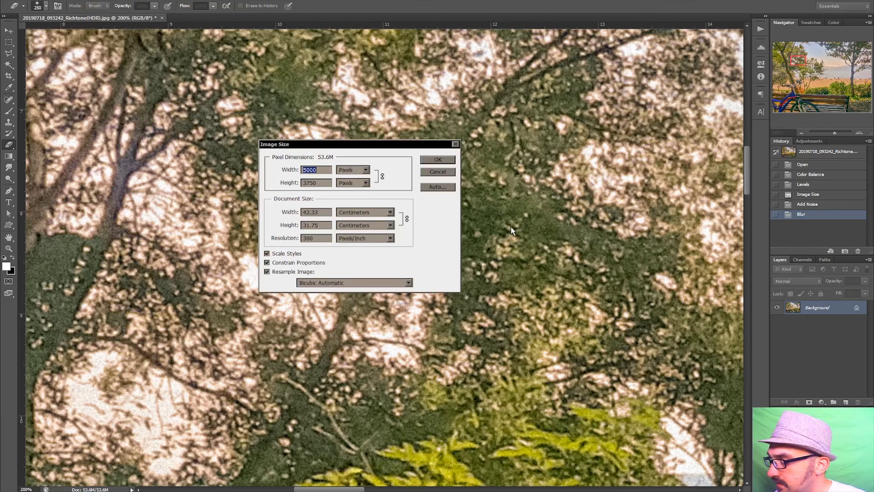
{"action": "type", "text": "330"}
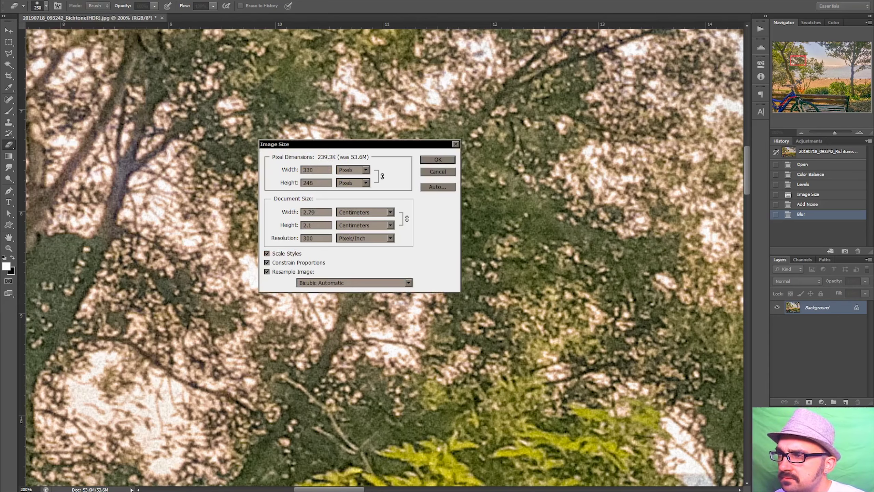
{"action": "key", "text": "Return"}
{"action": "left_click", "coordinate": [809, 194]}
{"action": "left_click", "coordinate": [812, 226]}
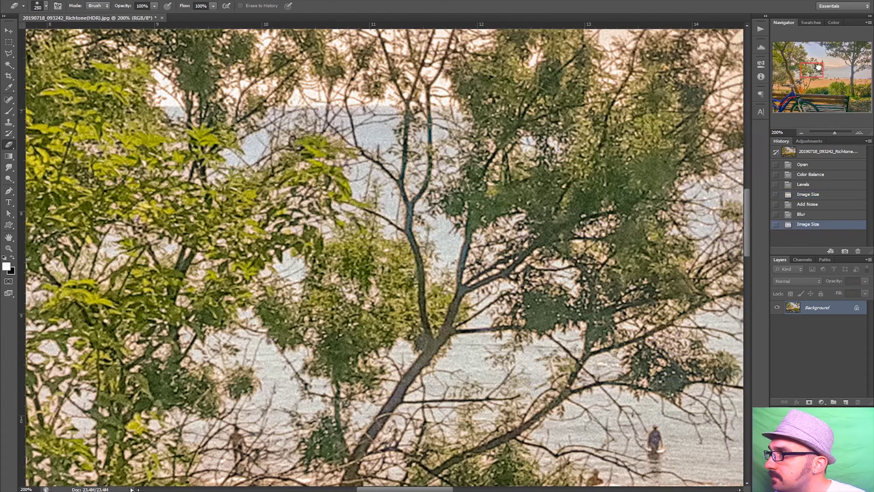
{"action": "left_click_drag", "start_coordinate": [814, 69], "coordinate": [819, 69]}
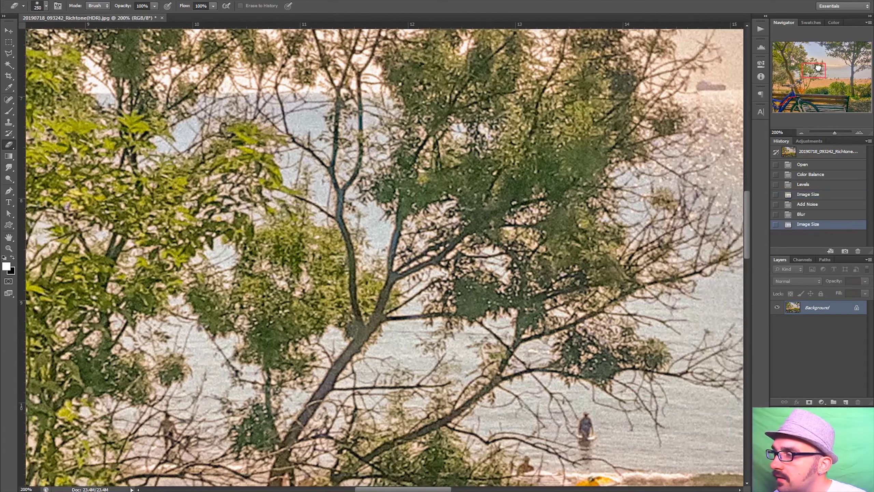
Step: Set the brush size to 10 px and zoom out to see the whole beach scene
{"action": "right_click", "coordinate": [585, 201]}
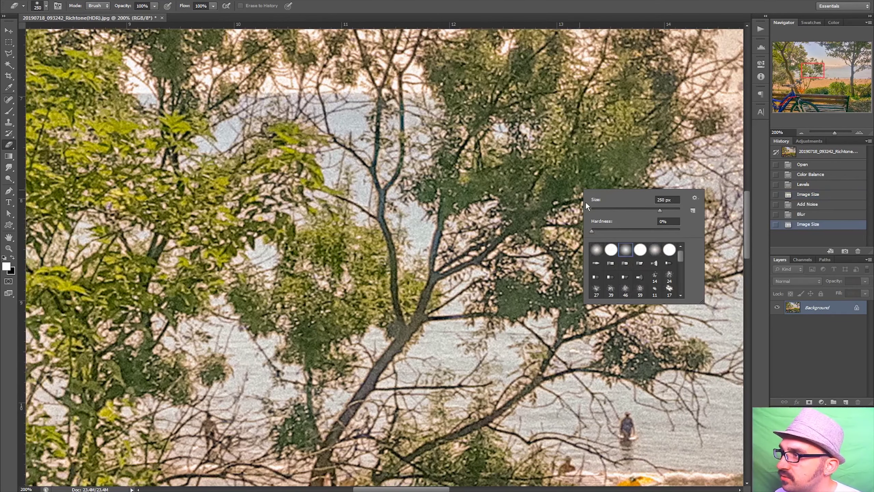
{"action": "type", "text": "10"}
{"action": "key", "text": "Return"}
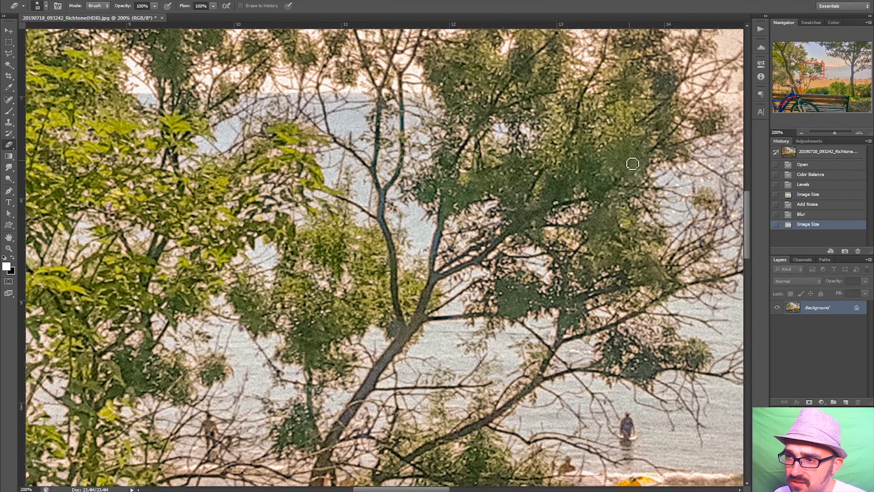
{"action": "left_click_drag", "start_coordinate": [814, 70], "coordinate": [832, 61]}
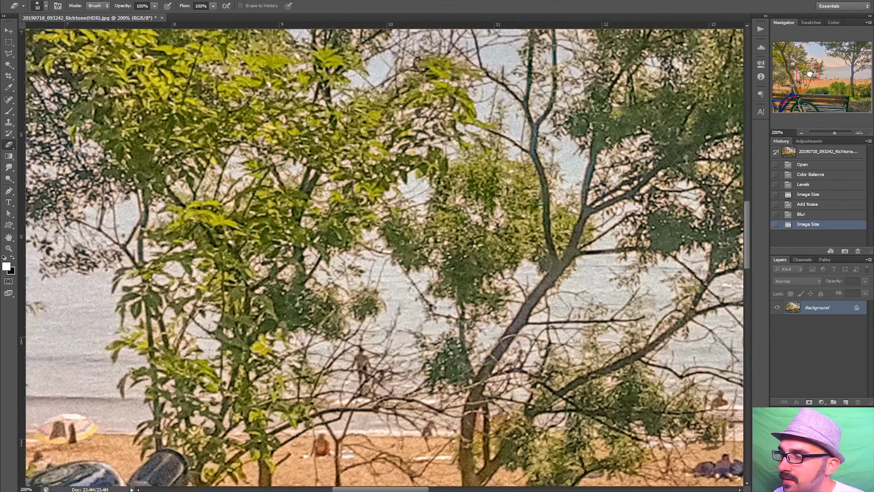
{"action": "left_click_drag", "start_coordinate": [832, 61], "coordinate": [818, 72]}
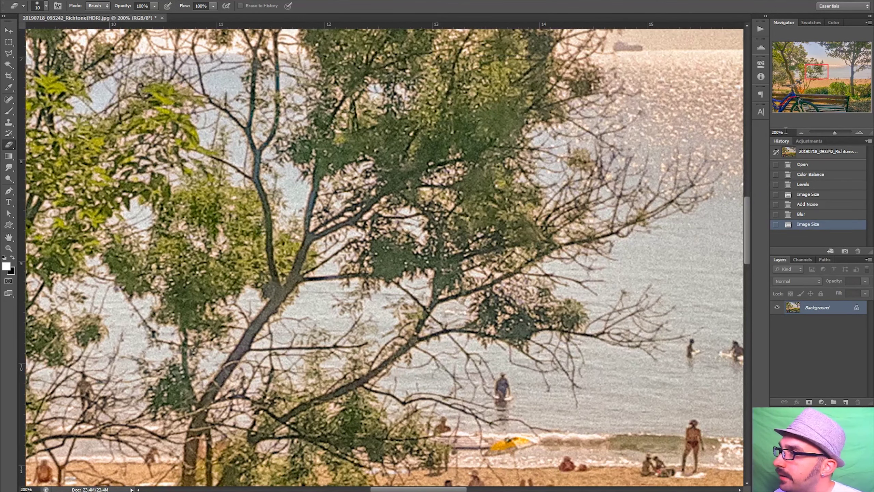
{"action": "left_click", "coordinate": [800, 132]}
{"action": "left_click", "coordinate": [801, 132]}
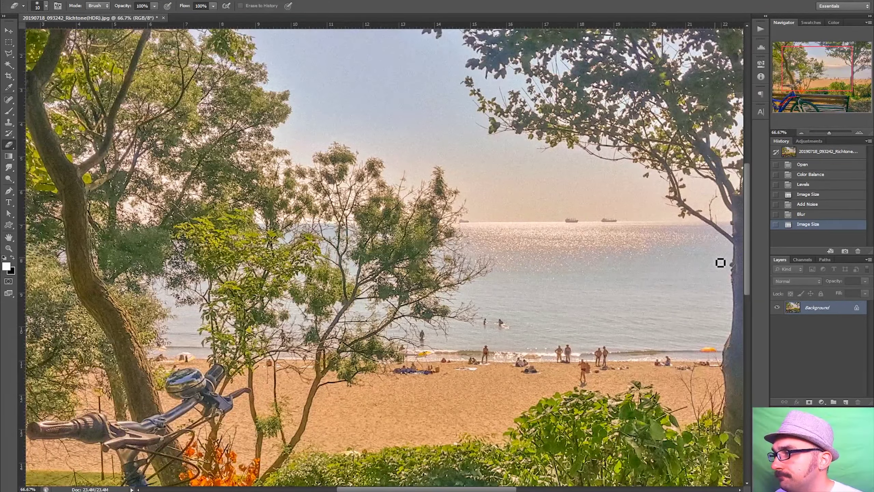
{"action": "scroll", "coordinate": [720, 262], "scroll_direction": "up", "scroll_amount": 2}
Step: Compare History states from Image Size to Cut Pixels, then free-transform the pasted Layer 1
{"action": "key", "text": "y"}
{"action": "left_click", "coordinate": [776, 194]}
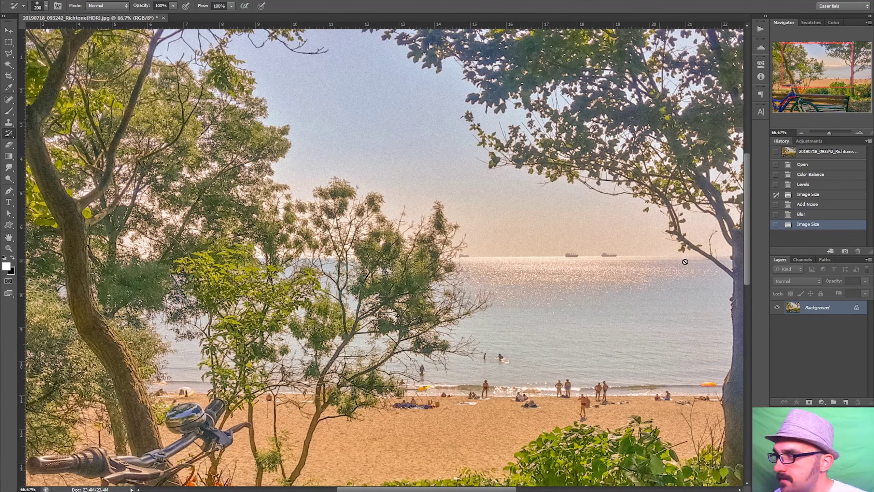
{"action": "key", "text": "ctrl+alt+z"}
{"action": "key", "text": "ctrl+alt+z"}
{"action": "key", "text": "ctrl+alt+z"}
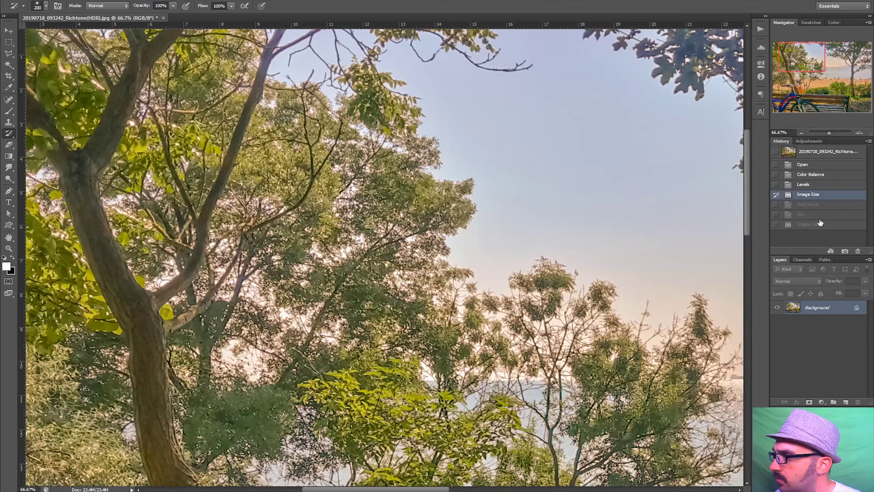
{"action": "left_click", "coordinate": [820, 205]}
{"action": "left_click", "coordinate": [816, 195]}
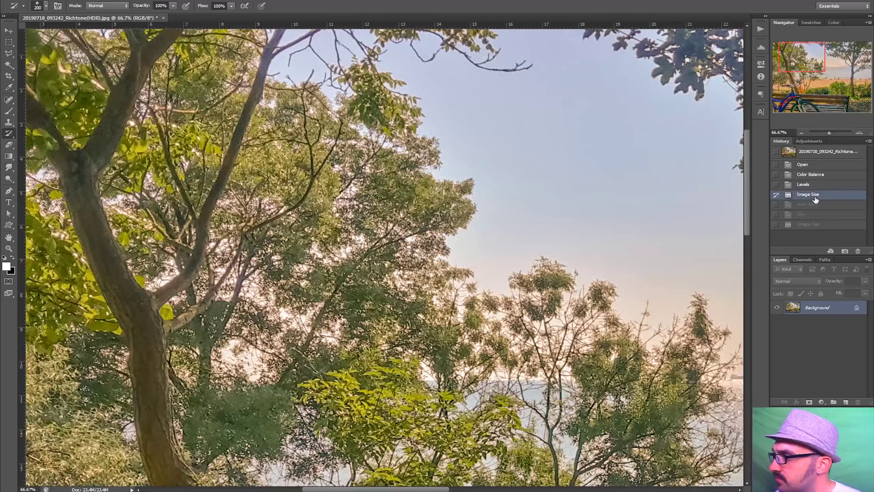
{"action": "left_click", "coordinate": [843, 239]}
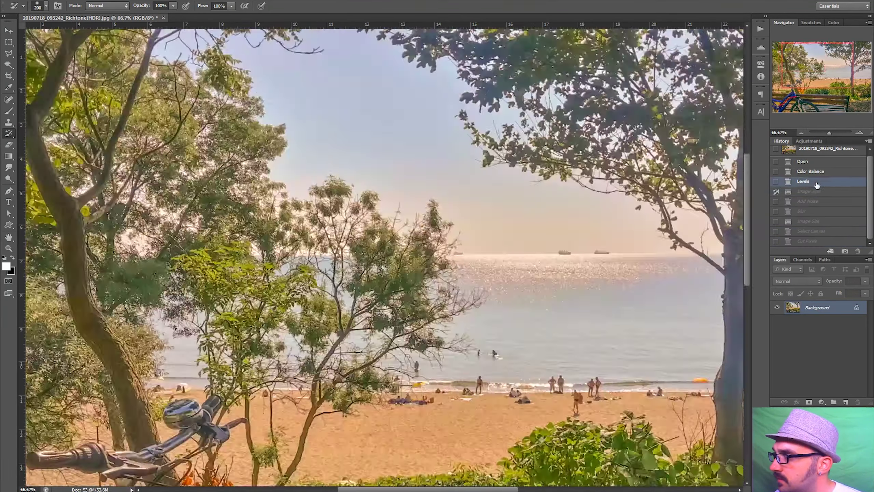
{"action": "key", "text": "ctrl+t"}
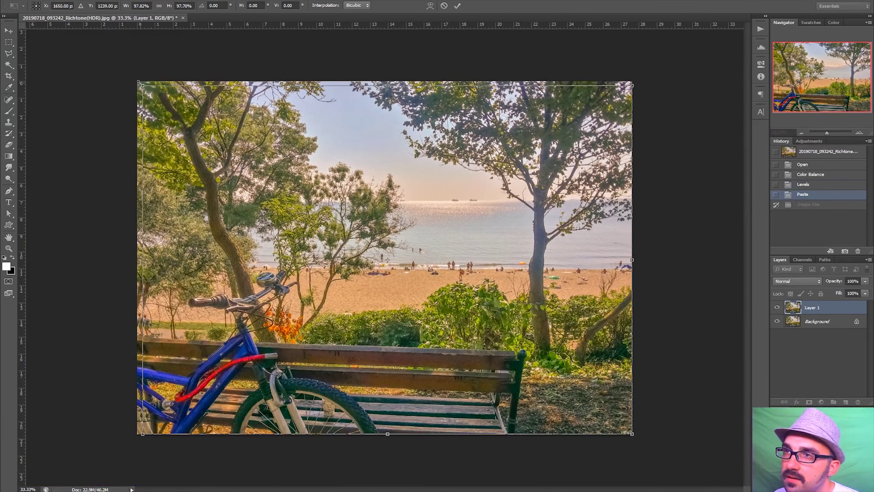
Step: Commit Layer 1's resize, zoom to 100%, and toggle Layer 1 to compare with the background
{"action": "left_click", "coordinate": [457, 5]}
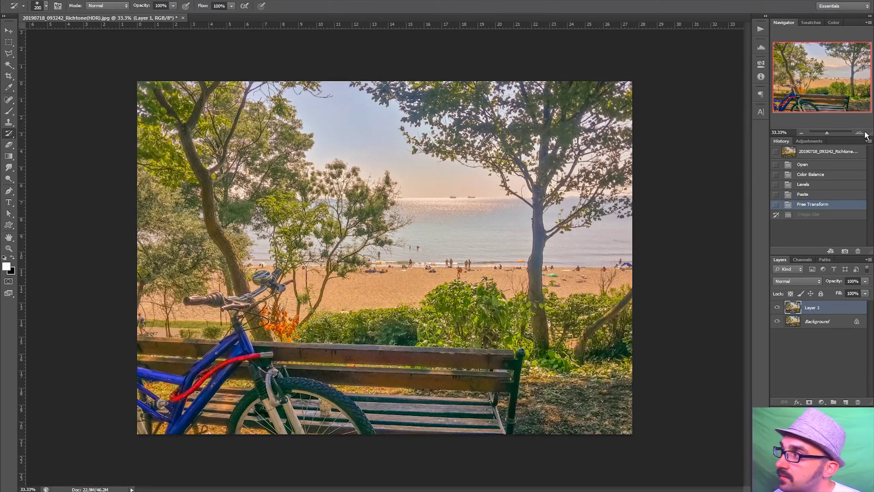
{"action": "left_click", "coordinate": [860, 132]}
{"action": "left_click", "coordinate": [859, 132]}
{"action": "left_click_drag", "start_coordinate": [822, 78], "coordinate": [822, 64]}
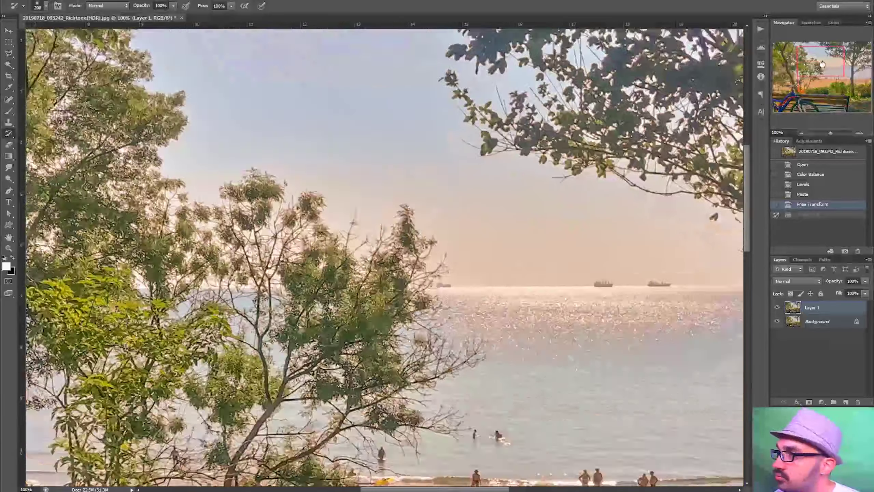
{"action": "left_click", "coordinate": [777, 307]}
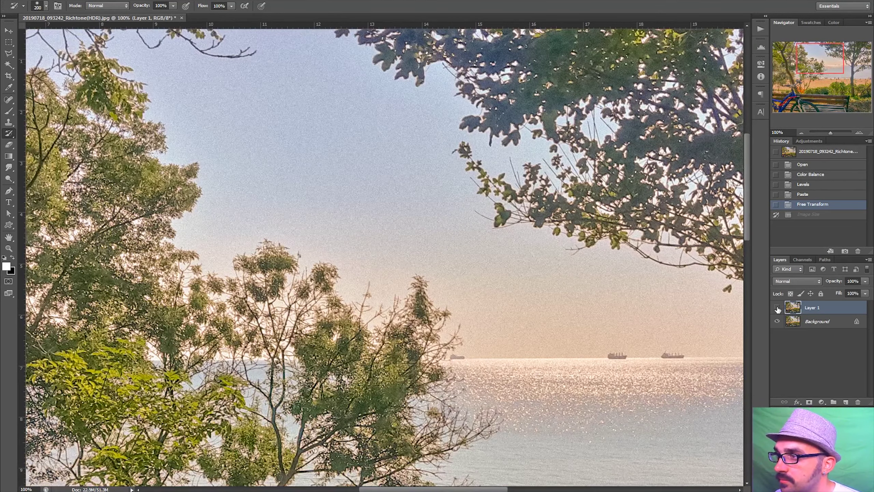
{"action": "left_click", "coordinate": [777, 307]}
{"action": "left_click_drag", "start_coordinate": [807, 56], "coordinate": [819, 56]}
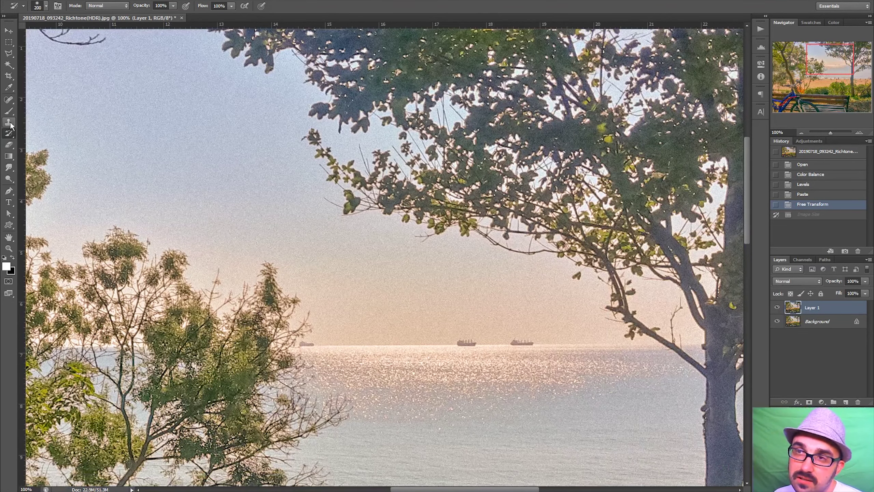
Step: Switch to the Eraser with a 172 px brush size
{"action": "left_click", "coordinate": [9, 144]}
{"action": "right_click", "coordinate": [393, 284]}
{"action": "left_click", "coordinate": [458, 304]}
{"action": "key", "text": "Return"}
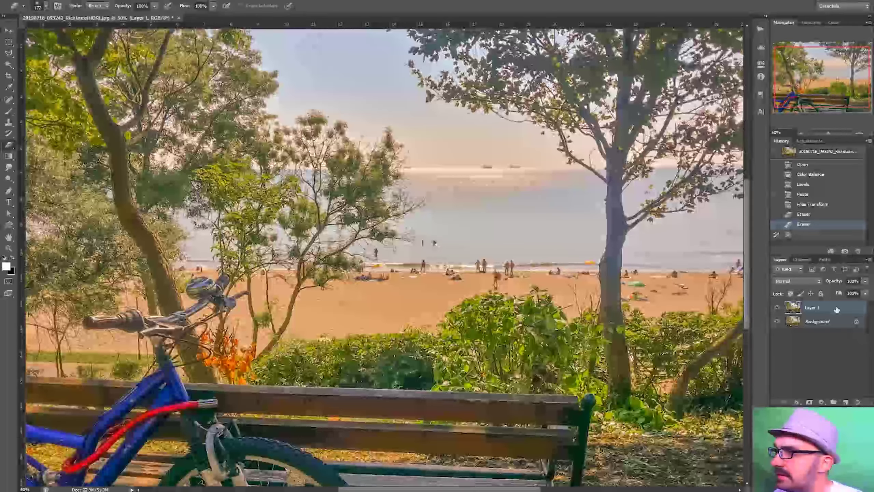
{"action": "right_click", "coordinate": [835, 309]}
Step: Flatten the image into a single Background layer, check it, and save it as a new file
{"action": "left_click", "coordinate": [823, 388]}
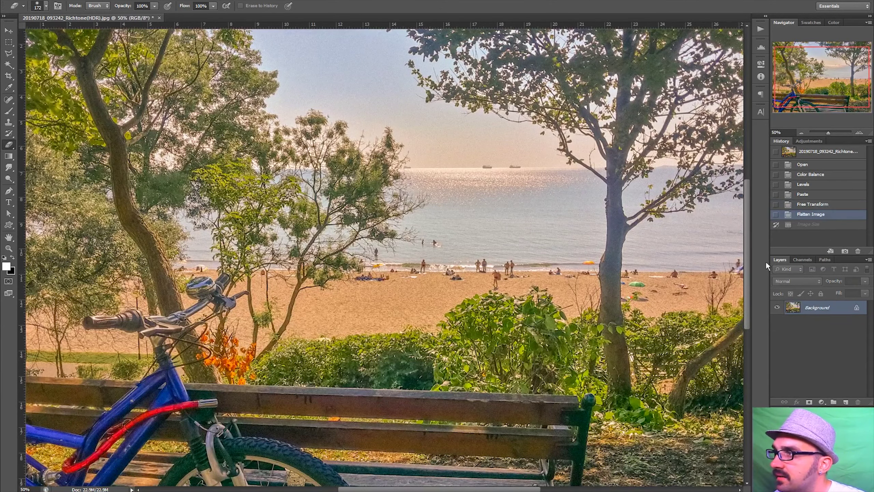
{"action": "left_click_drag", "start_coordinate": [592, 58], "coordinate": [604, 94]}
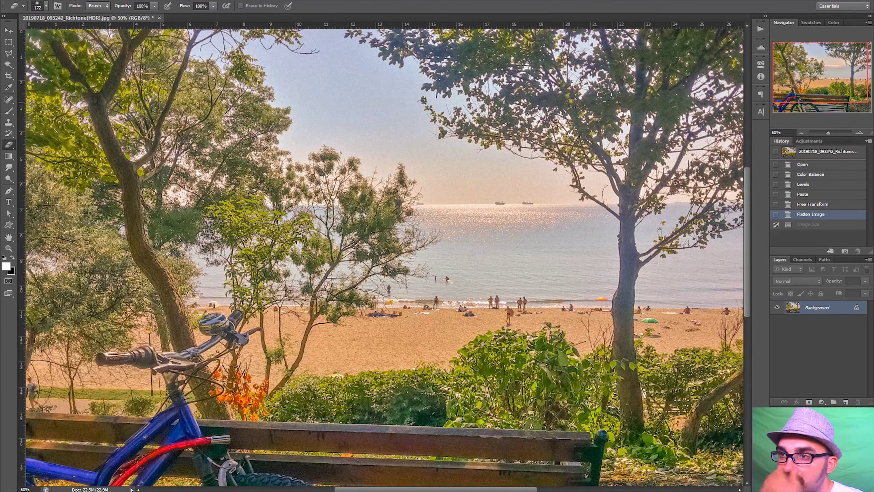
{"action": "left_click_drag", "start_coordinate": [604, 93], "coordinate": [578, 21]}
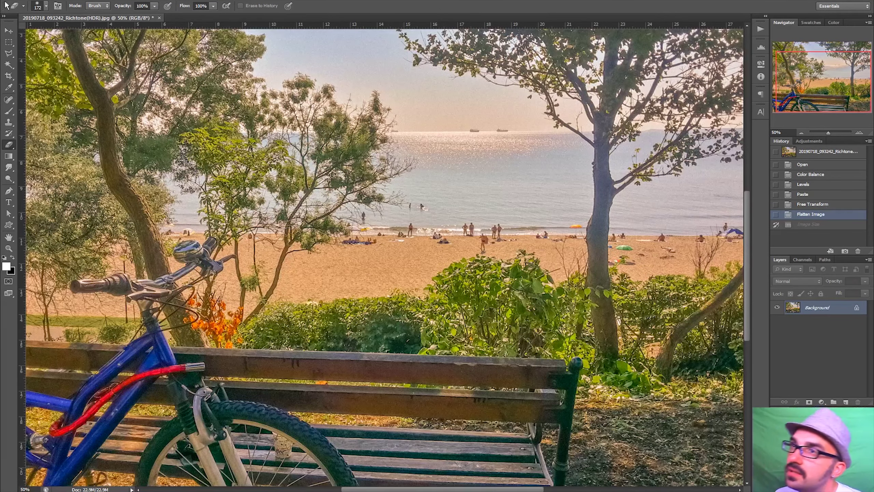
{"action": "left_click", "coordinate": [25, 1]}
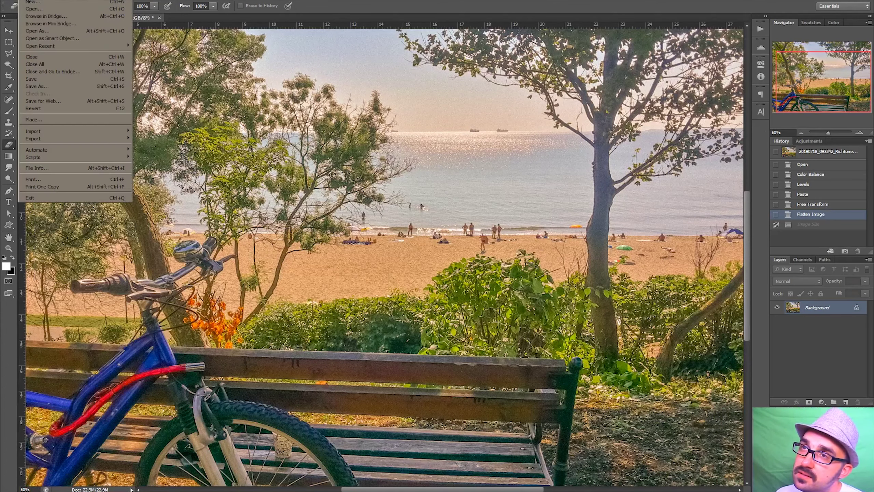
{"action": "left_click", "coordinate": [51, 86]}
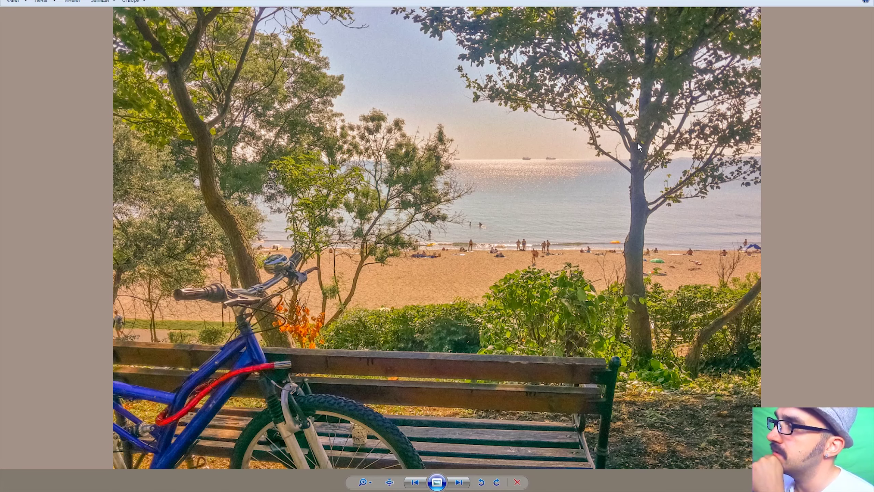
{"action": "scroll", "coordinate": [637, 279], "scroll_direction": "up", "scroll_amount": 2}
{"action": "scroll", "coordinate": [638, 302], "scroll_direction": "up", "scroll_amount": 3}
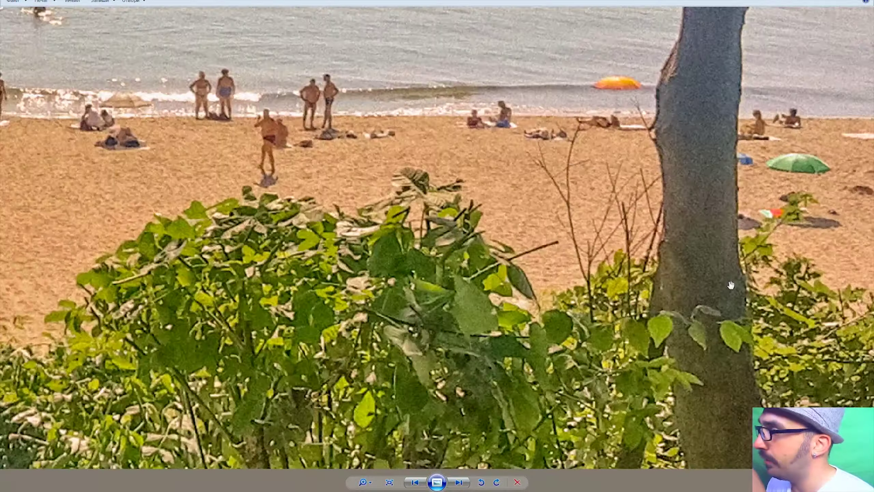
{"action": "scroll", "coordinate": [640, 330], "scroll_direction": "up", "scroll_amount": 2}
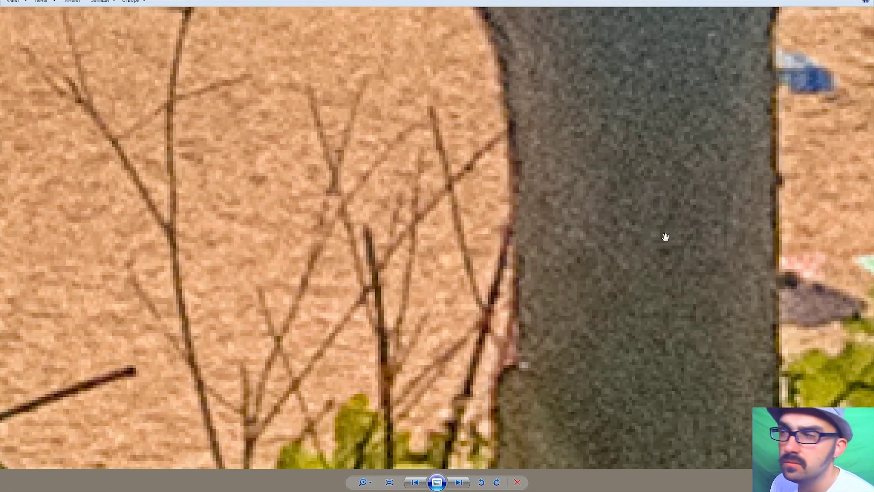
{"action": "scroll", "coordinate": [665, 237], "scroll_direction": "up", "scroll_amount": 2}
{"action": "scroll", "coordinate": [622, 234], "scroll_direction": "down", "scroll_amount": 3}
{"action": "scroll", "coordinate": [581, 125], "scroll_direction": "down", "scroll_amount": 3}
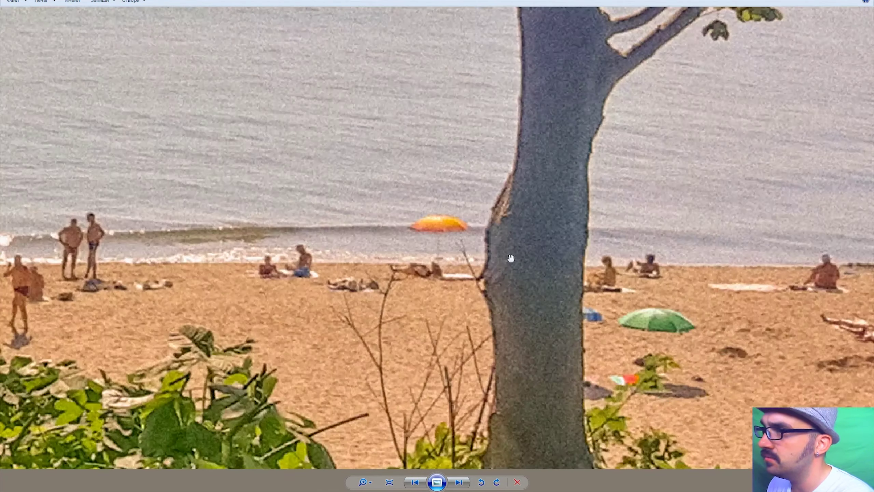
{"action": "scroll", "coordinate": [525, 268], "scroll_direction": "down", "scroll_amount": 2}
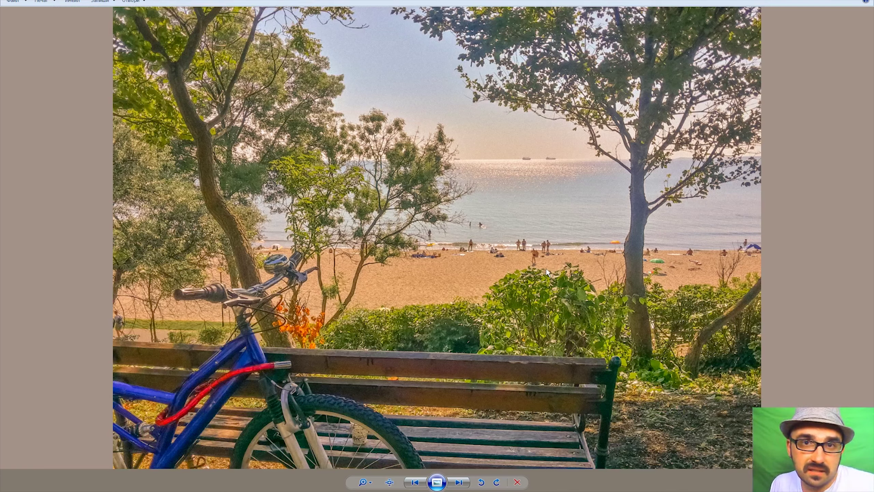
{"action": "scroll", "coordinate": [531, 269], "scroll_direction": "up", "scroll_amount": 2}
{"action": "scroll", "coordinate": [536, 258], "scroll_direction": "up", "scroll_amount": 2}
{"action": "left_click_drag", "start_coordinate": [536, 258], "coordinate": [585, 192]}
{"action": "scroll", "coordinate": [550, 179], "scroll_direction": "up", "scroll_amount": 2}
{"action": "scroll", "coordinate": [523, 172], "scroll_direction": "up", "scroll_amount": 2}
{"action": "scroll", "coordinate": [512, 167], "scroll_direction": "up", "scroll_amount": 2}
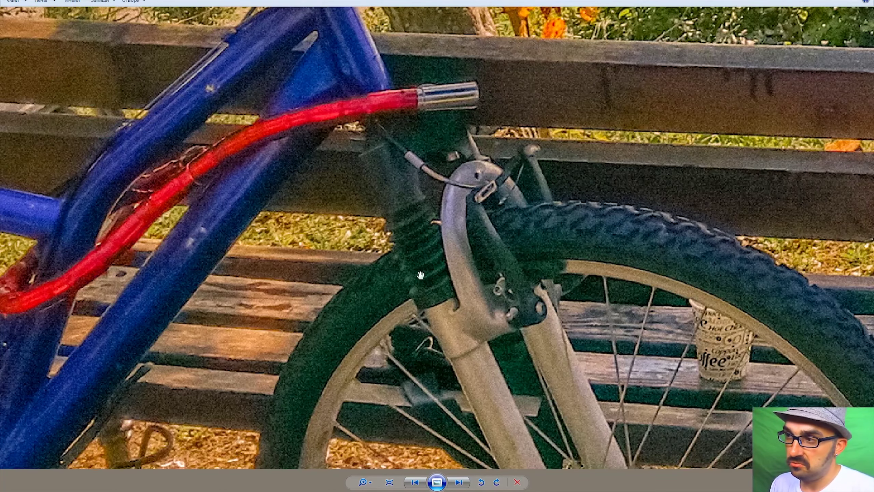
{"action": "scroll", "coordinate": [423, 292], "scroll_direction": "down", "scroll_amount": 2}
{"action": "scroll", "coordinate": [340, 356], "scroll_direction": "up", "scroll_amount": 1}
{"action": "scroll", "coordinate": [340, 356], "scroll_direction": "up", "scroll_amount": 2}
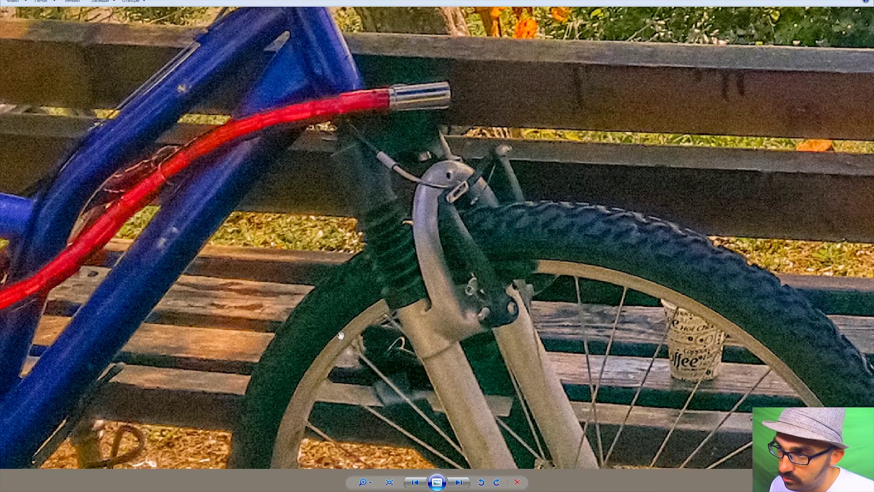
{"action": "scroll", "coordinate": [440, 365], "scroll_direction": "down", "scroll_amount": 2}
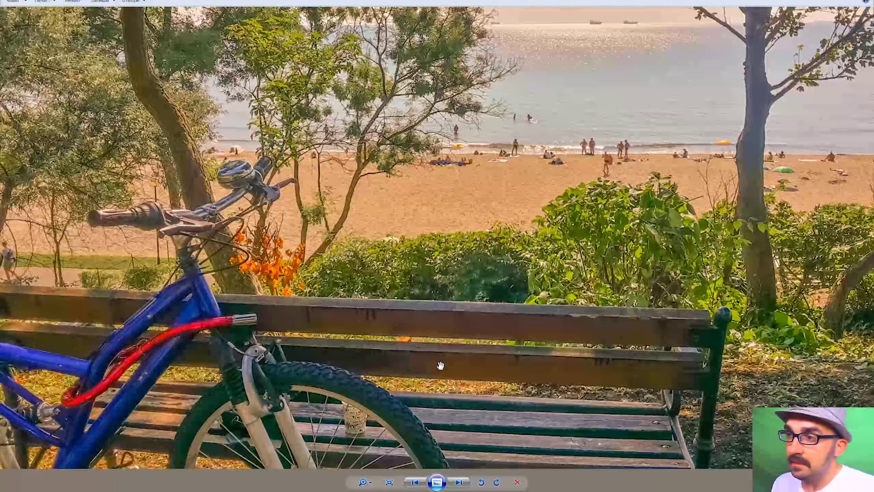
{"action": "scroll", "coordinate": [440, 365], "scroll_direction": "down", "scroll_amount": 1}
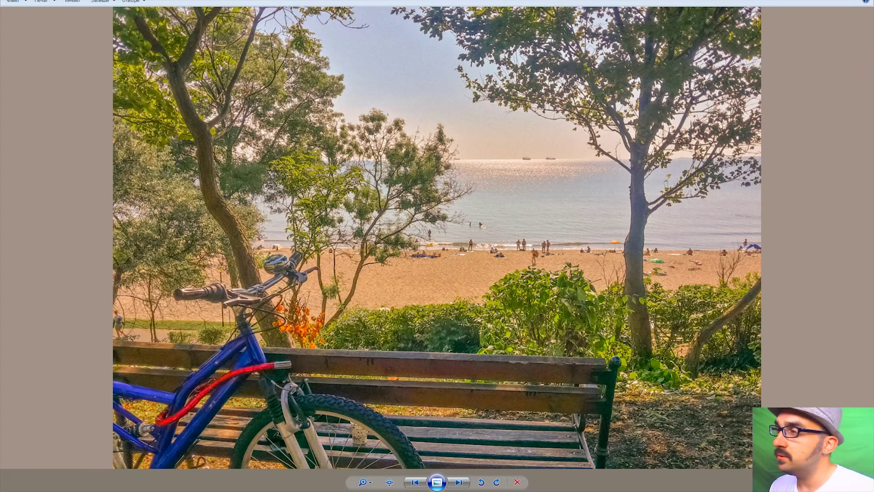